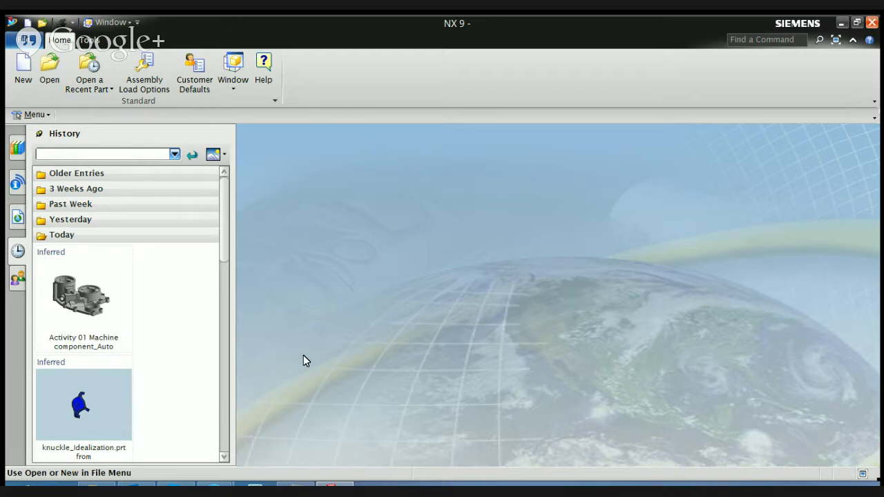
Start opening an existing part and browse to the NX Nastran Handson folder
{"action": "left_click", "coordinate": [24, 74]}
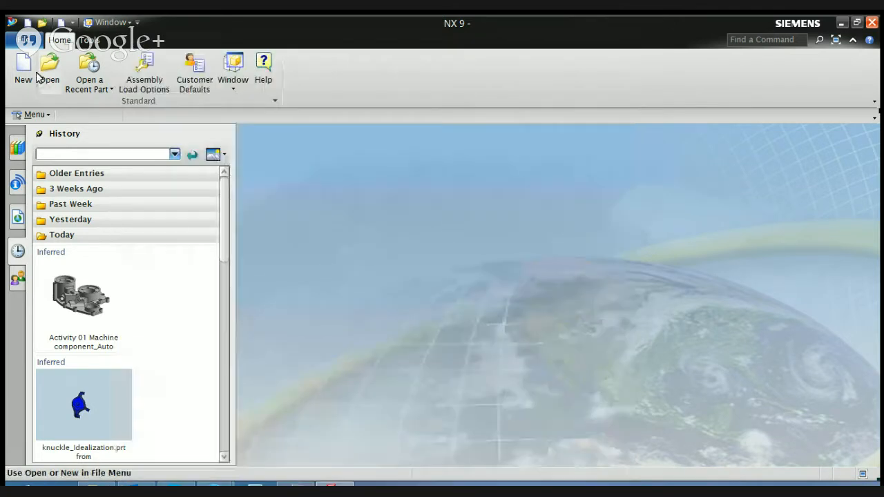
{"action": "left_click", "coordinate": [48, 75]}
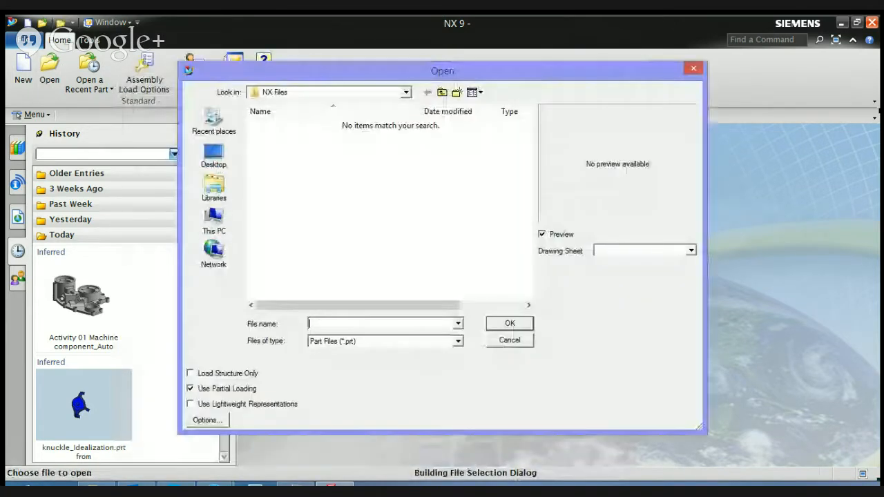
{"action": "left_click", "coordinate": [442, 92]}
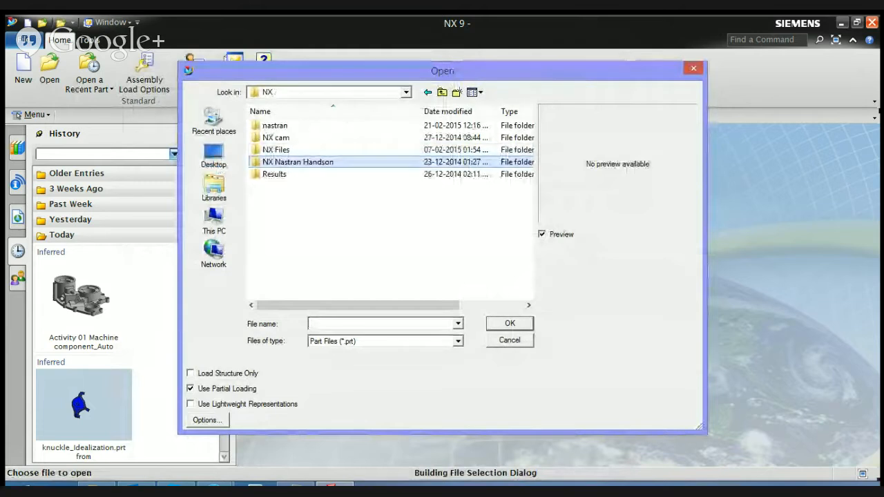
{"action": "double_click", "coordinate": [296, 161]}
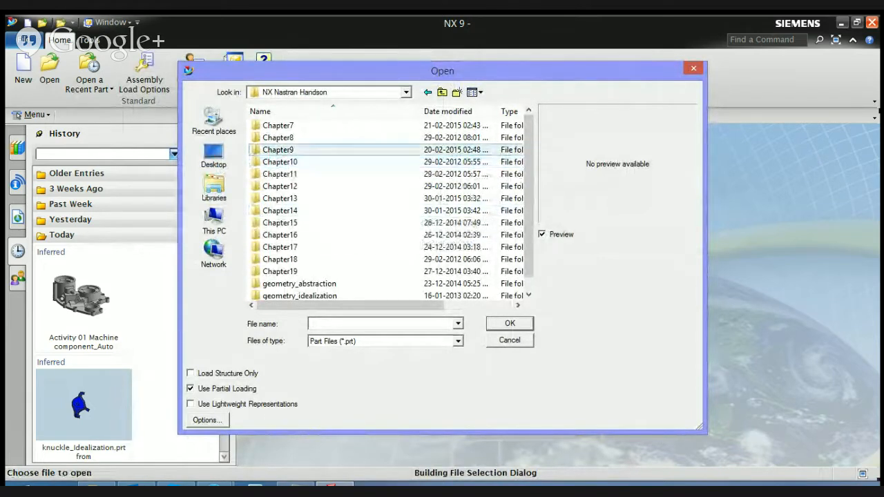
{"action": "double_click", "coordinate": [277, 137]}
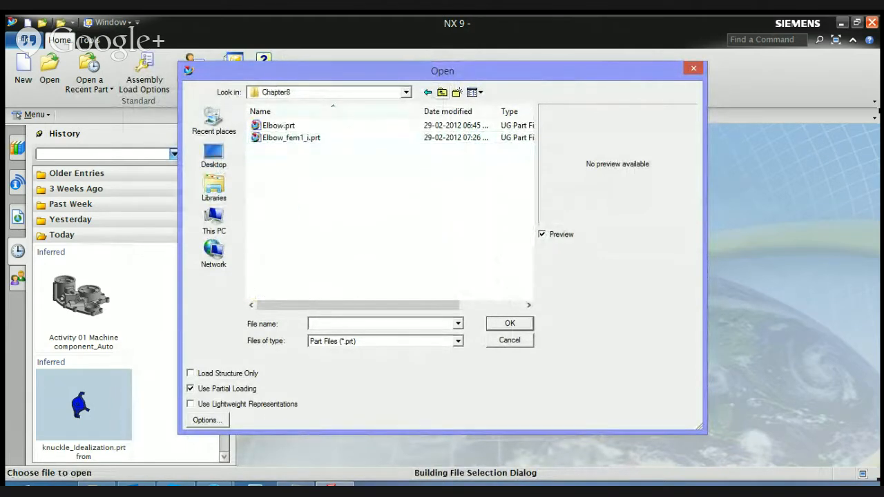
{"action": "left_click", "coordinate": [442, 92]}
{"action": "double_click", "coordinate": [283, 162]}
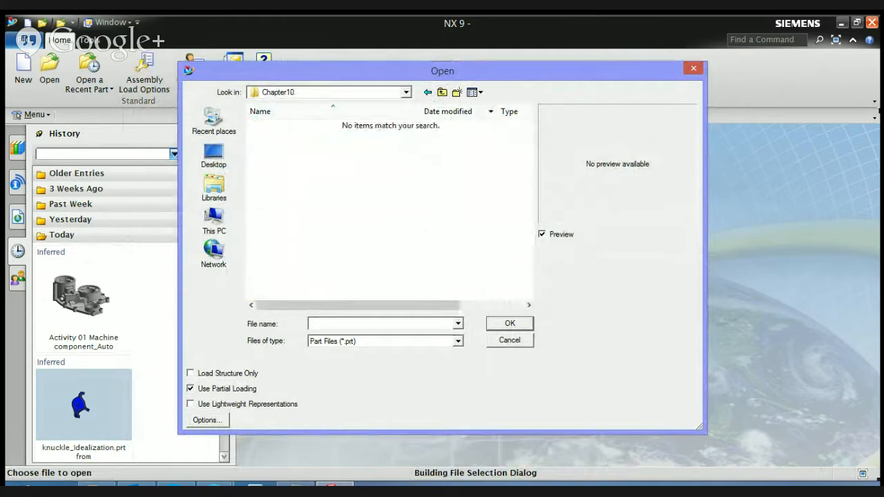
{"action": "left_click", "coordinate": [428, 92]}
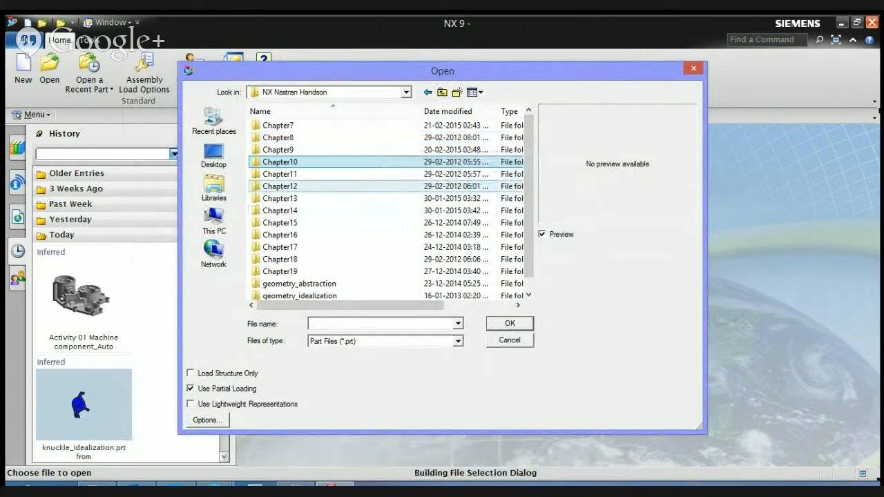
Open wheel_shaft_assy.prt from the Contact Analysis folder inside Chapter11
{"action": "double_click", "coordinate": [280, 174]}
{"action": "double_click", "coordinate": [287, 125]}
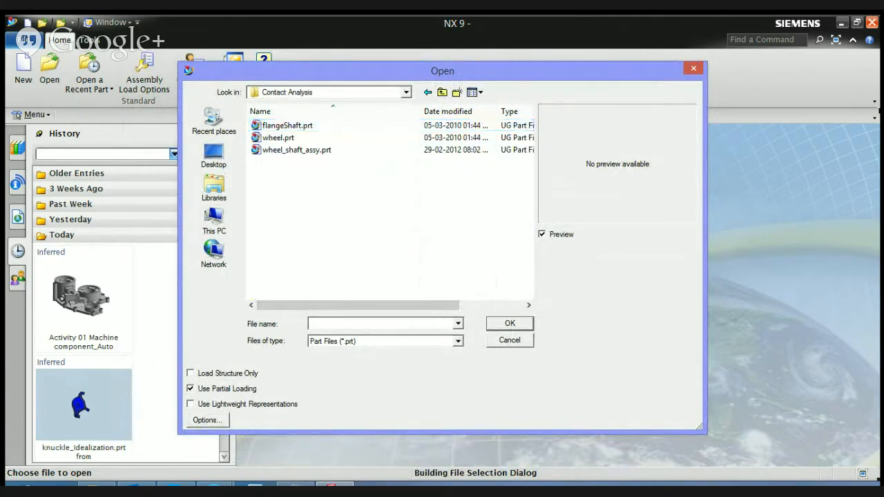
{"action": "left_click", "coordinate": [297, 150]}
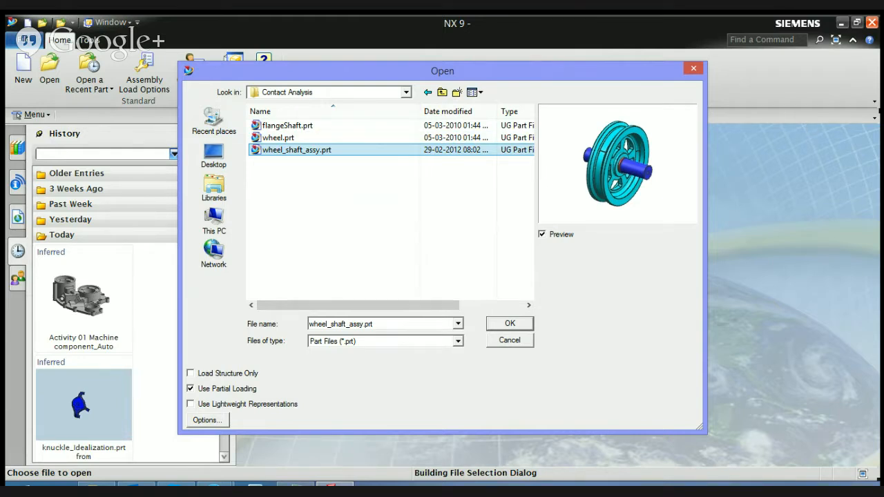
{"action": "left_click", "coordinate": [440, 149]}
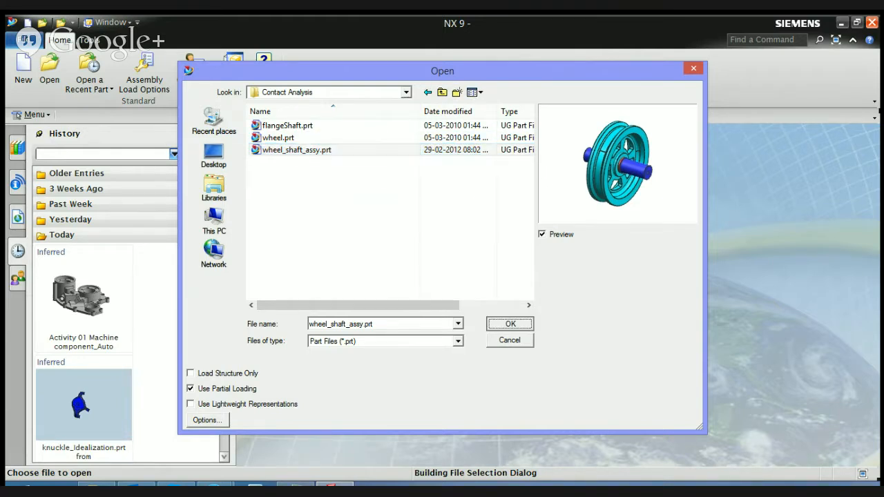
{"action": "left_click", "coordinate": [510, 323]}
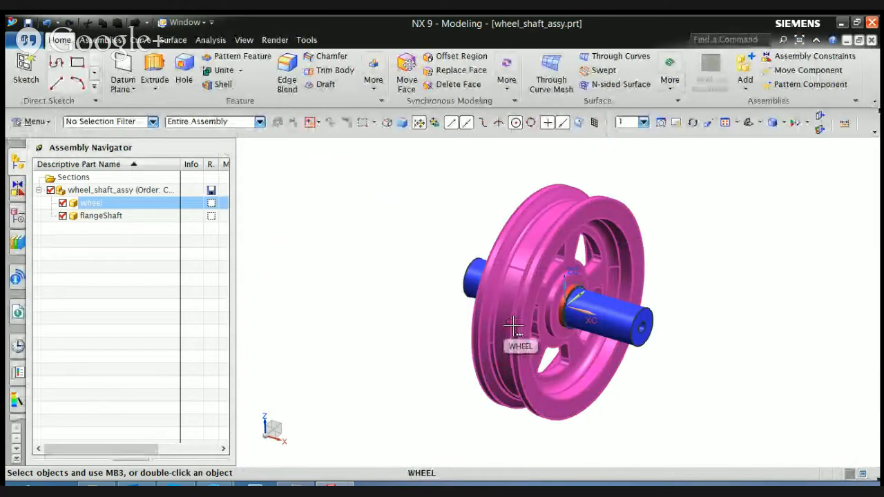
Examine the wheel and flange shaft assembly up close and from different angles, especially where the shaft passes through the hub
{"action": "scroll", "coordinate": [525, 259], "scroll_direction": "up", "scroll_amount": 3}
{"action": "scroll", "coordinate": [600, 299], "scroll_direction": "down", "scroll_amount": 3}
{"action": "scroll", "coordinate": [574, 300], "scroll_direction": "up", "scroll_amount": 3}
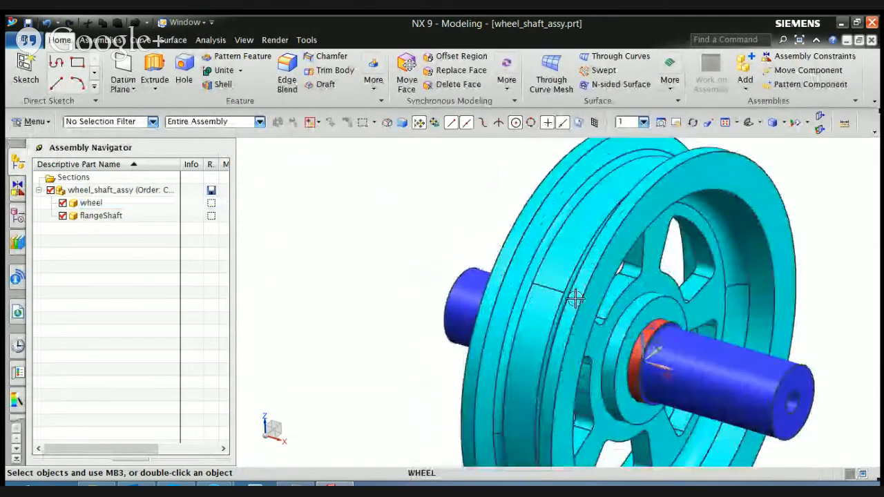
{"action": "scroll", "coordinate": [574, 300], "scroll_direction": "down", "scroll_amount": 3}
{"action": "left_click", "coordinate": [598, 341]}
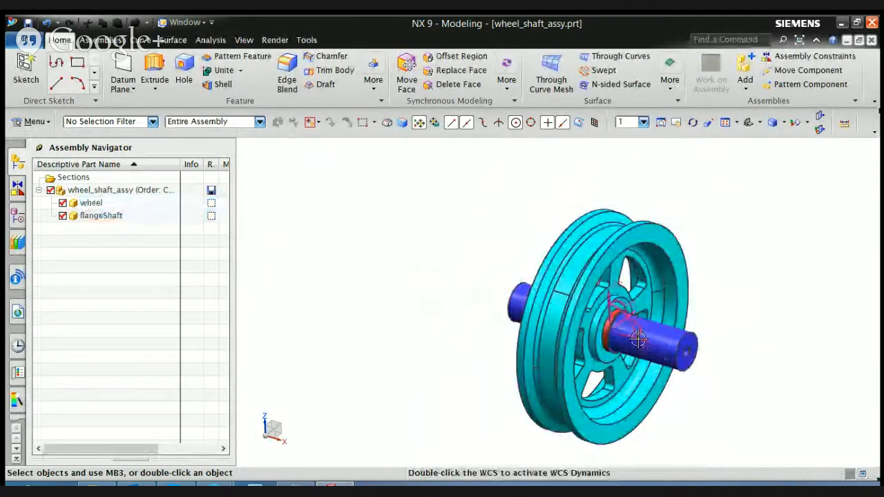
{"action": "middle_click_drag", "start_coordinate": [582, 315], "coordinate": [613, 319]}
{"action": "scroll", "coordinate": [613, 318], "scroll_direction": "up", "scroll_amount": 6}
{"action": "scroll", "coordinate": [613, 318], "scroll_direction": "down", "scroll_amount": 6}
{"action": "scroll", "coordinate": [613, 318], "scroll_direction": "down", "scroll_amount": 4}
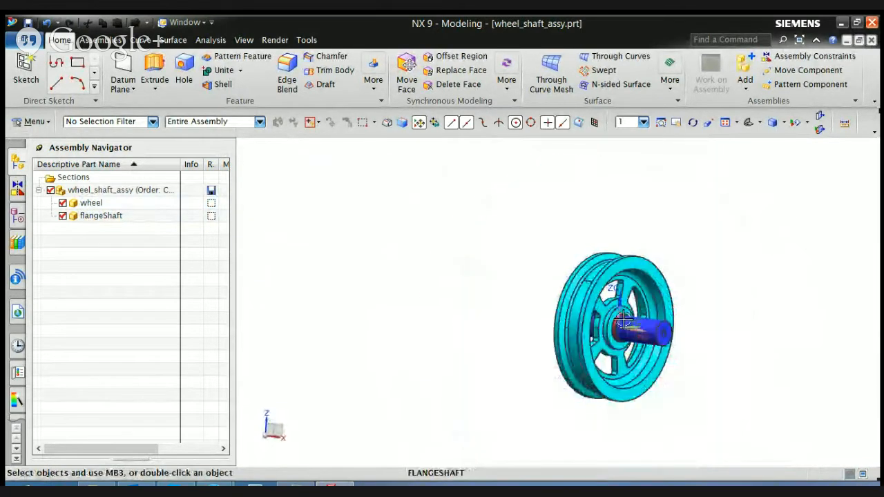
{"action": "middle_click_drag", "start_coordinate": [538, 332], "coordinate": [568, 337]}
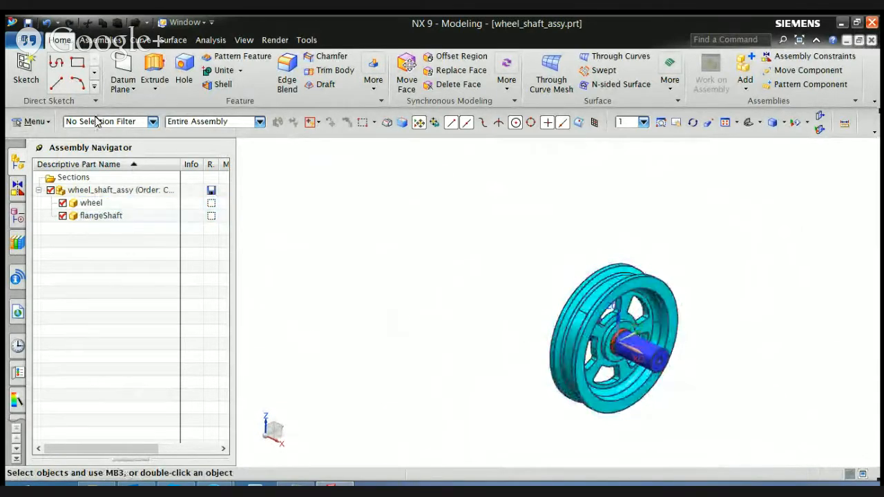
Switch to Advanced Simulation and create an NX Nastran FEM file named wheel_shaft_assy_fem1.fem for the assembly
{"action": "left_click", "coordinate": [27, 40]}
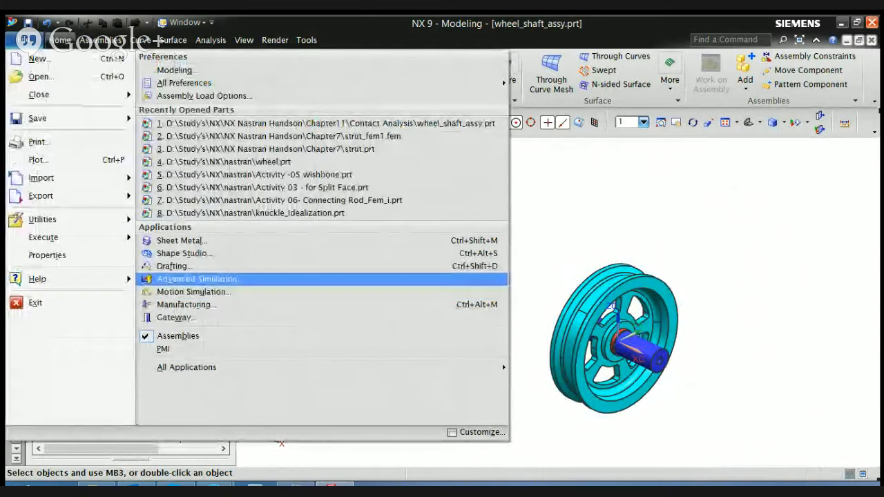
{"action": "left_click", "coordinate": [200, 280]}
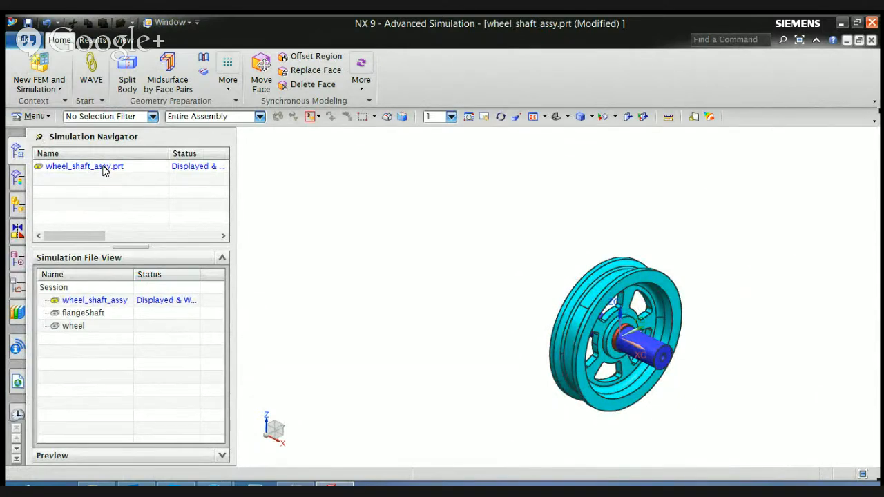
{"action": "right_click", "coordinate": [78, 167]}
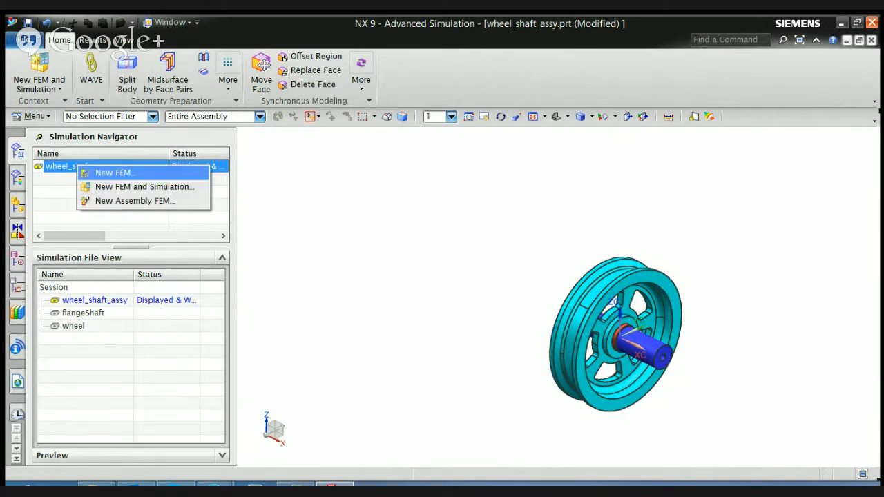
{"action": "left_click", "coordinate": [97, 173]}
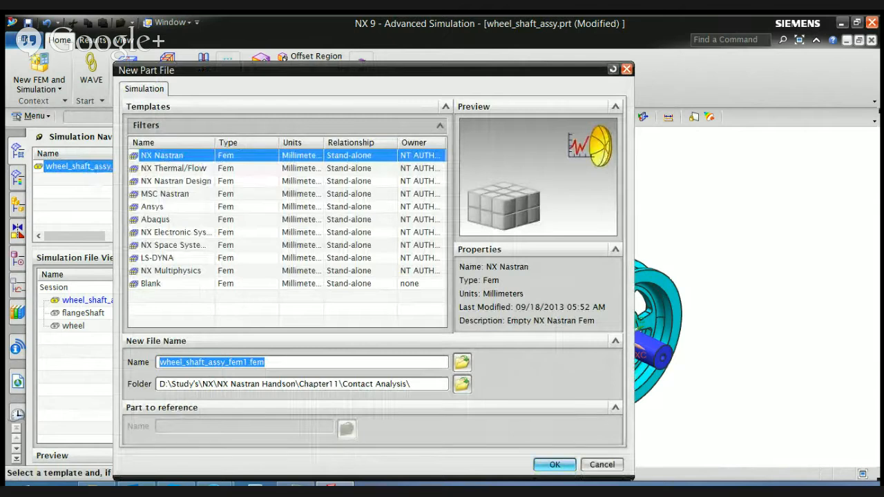
{"action": "key", "text": "Return"}
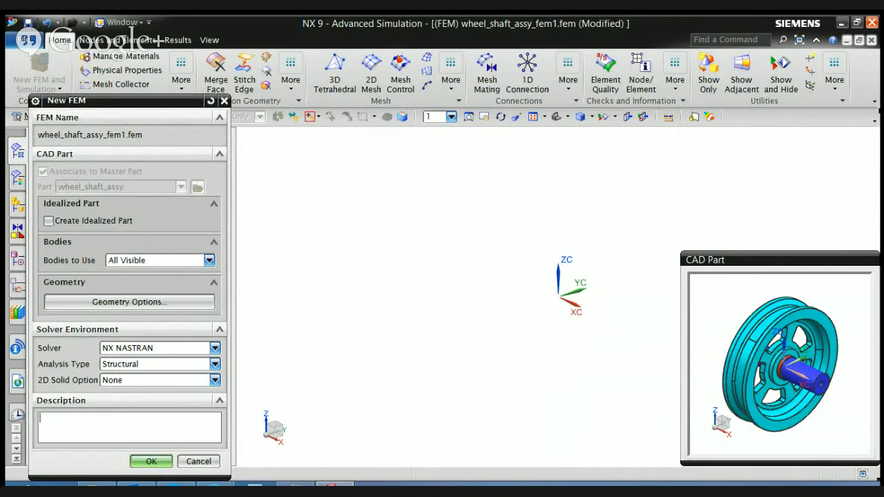
Accept the new FEM settings with all visible bodies, no idealized part, the NX NASTRAN solver and Structural analysis type
{"action": "left_click_drag", "start_coordinate": [131, 101], "coordinate": [149, 79]}
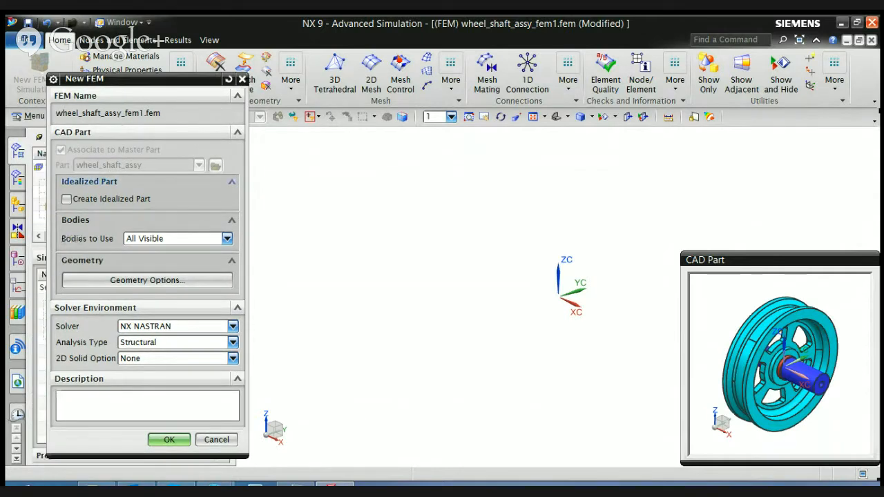
{"action": "left_click", "coordinate": [233, 342]}
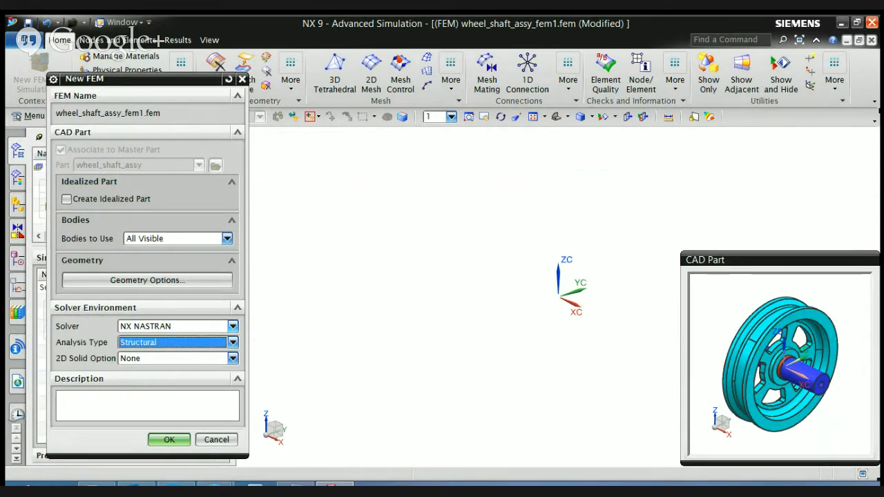
{"action": "key", "text": "Return"}
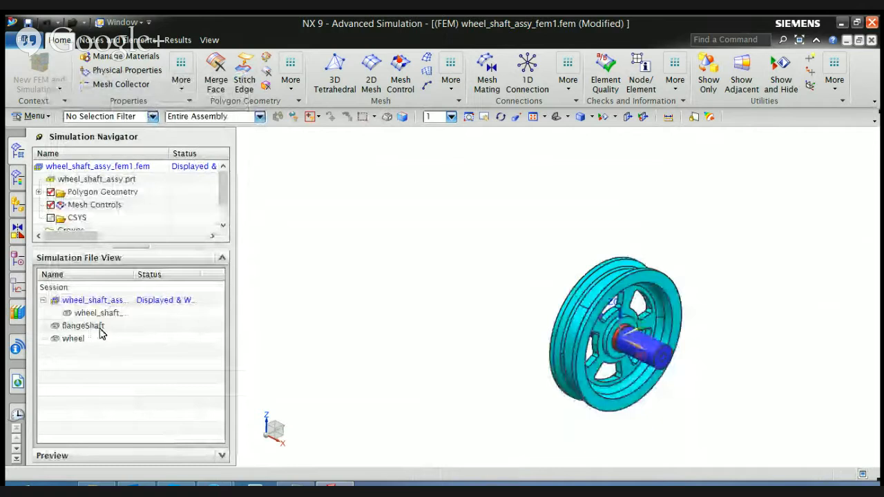
{"action": "left_click", "coordinate": [95, 300]}
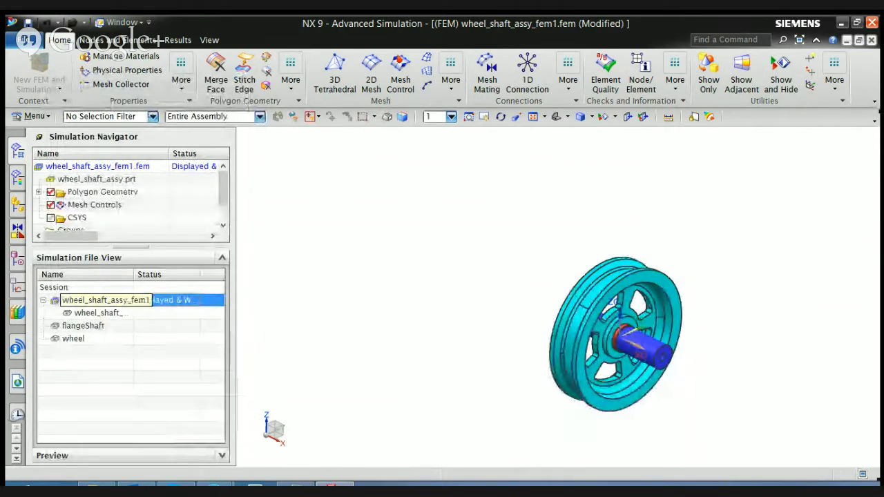
{"action": "scroll", "coordinate": [597, 343], "scroll_direction": "up", "scroll_amount": 3}
{"action": "scroll", "coordinate": [751, 332], "scroll_direction": "up", "scroll_amount": 3}
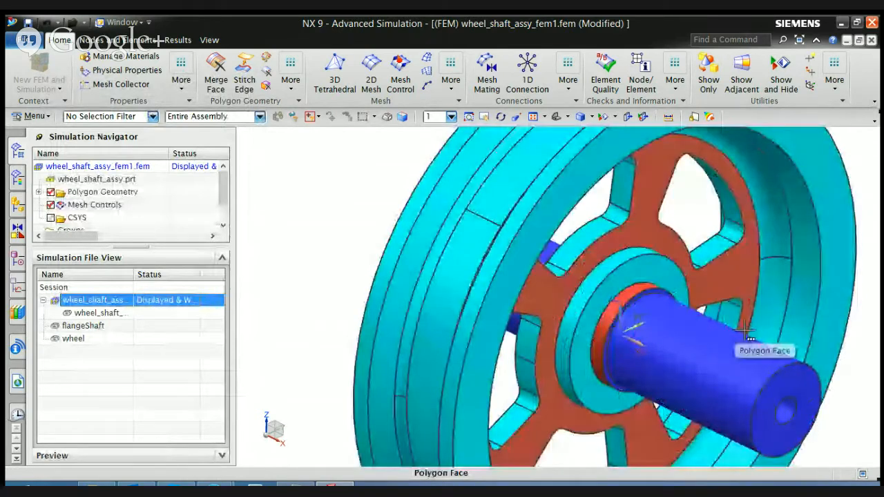
{"action": "scroll", "coordinate": [749, 333], "scroll_direction": "down", "scroll_amount": 2}
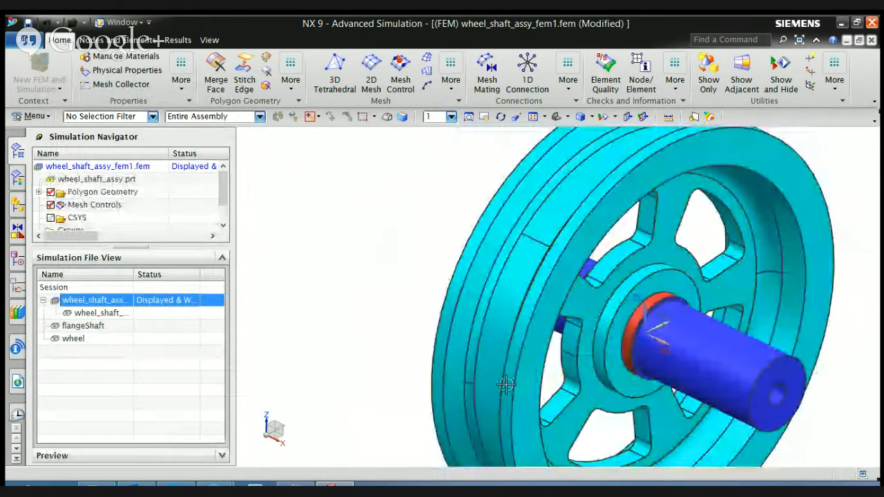
{"action": "scroll", "coordinate": [356, 276], "scroll_direction": "down", "scroll_amount": 3}
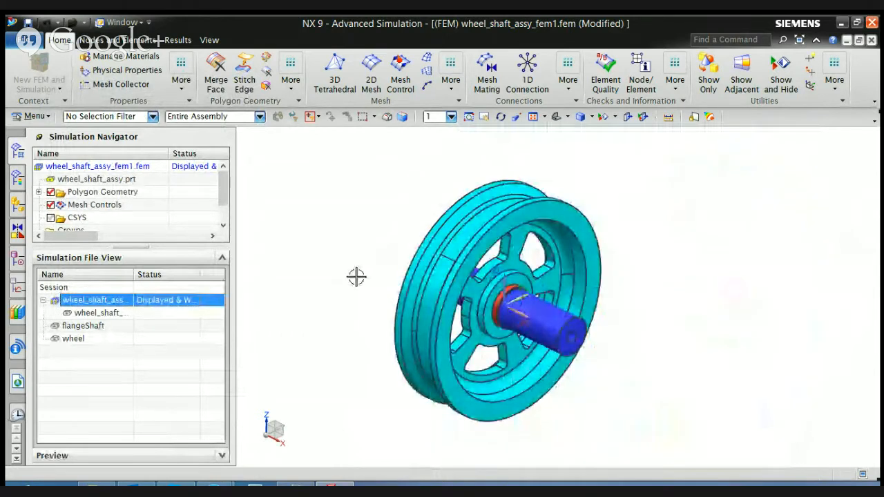
Start a 3D solid mesh collector of type PSOLID and name it shaft
{"action": "left_click", "coordinate": [121, 84]}
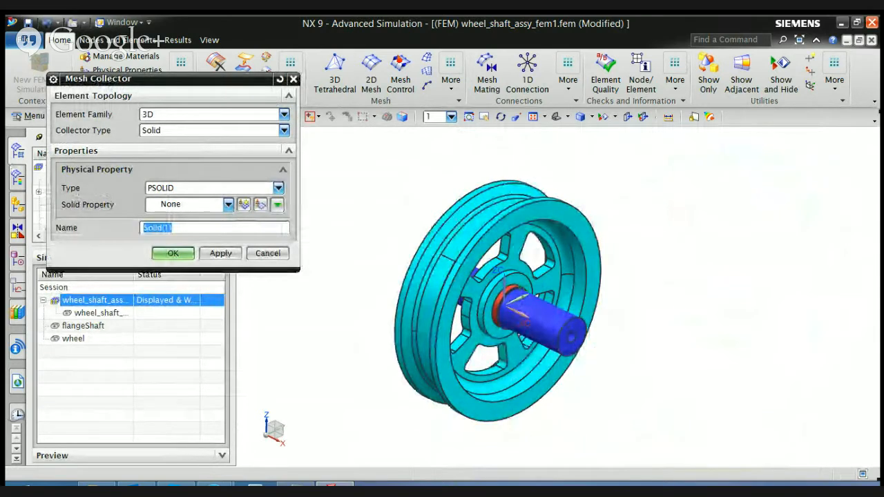
{"action": "type", "text": "sha"}
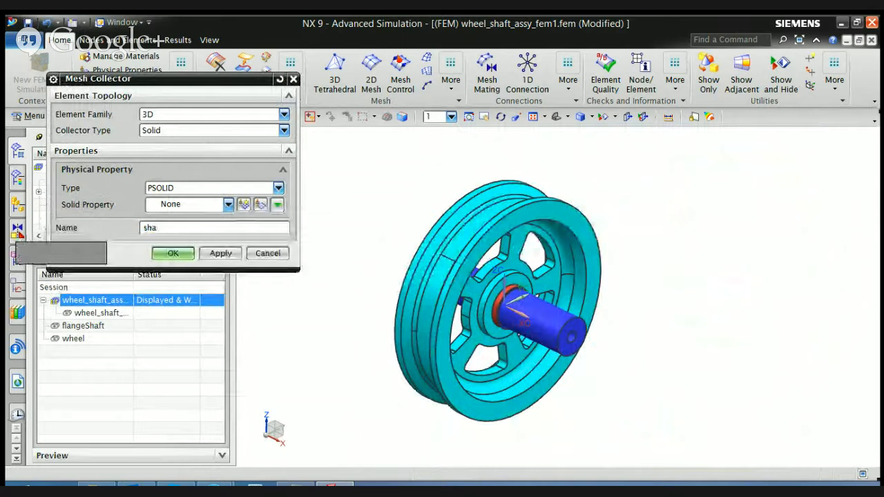
{"action": "type", "text": "ft"}
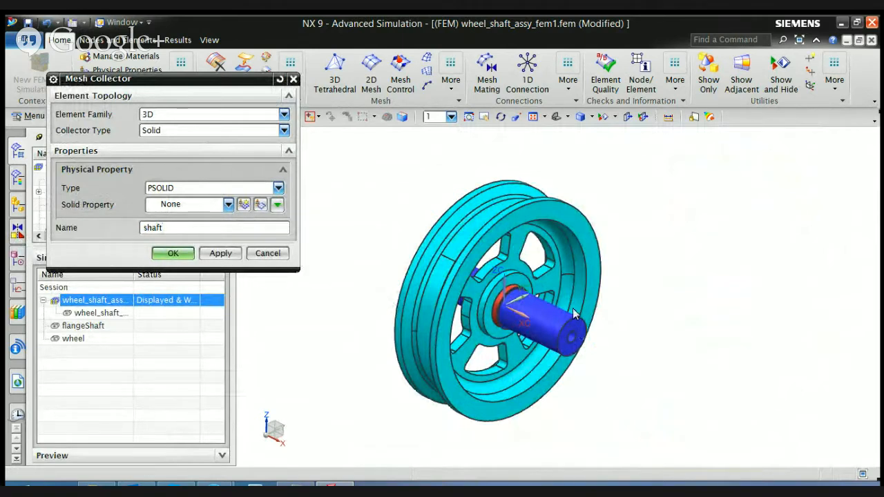
{"action": "key", "text": "Return"}
Create a solid property with the library material Steel for the shaft collector and finish creating the collector
{"action": "left_click", "coordinate": [244, 204]}
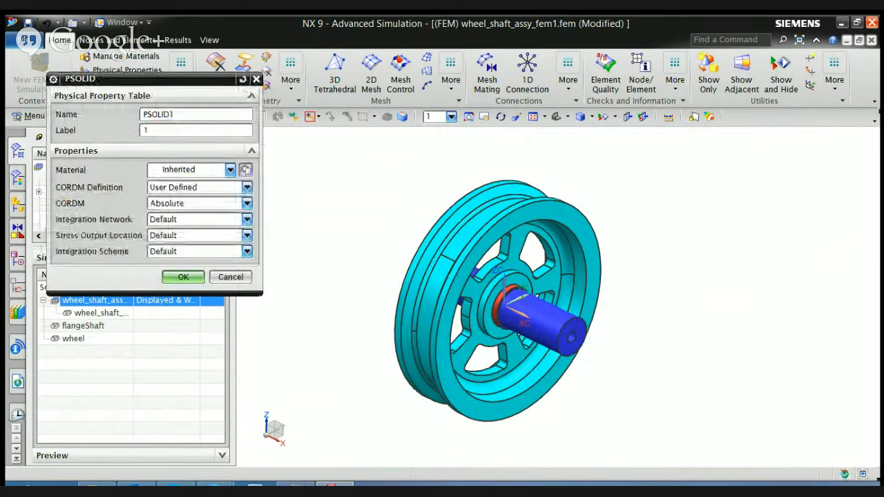
{"action": "left_click", "coordinate": [245, 170]}
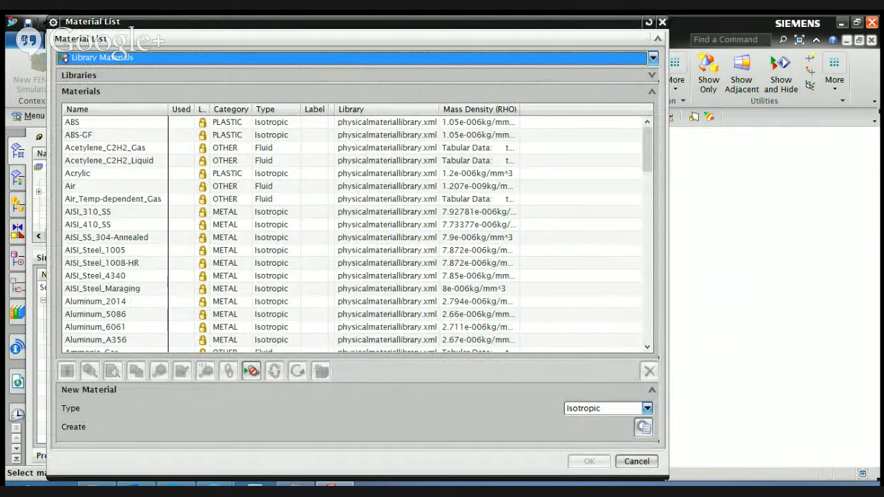
{"action": "left_click", "coordinate": [95, 314]}
{"action": "scroll", "coordinate": [352, 235], "scroll_direction": "down", "scroll_amount": 4}
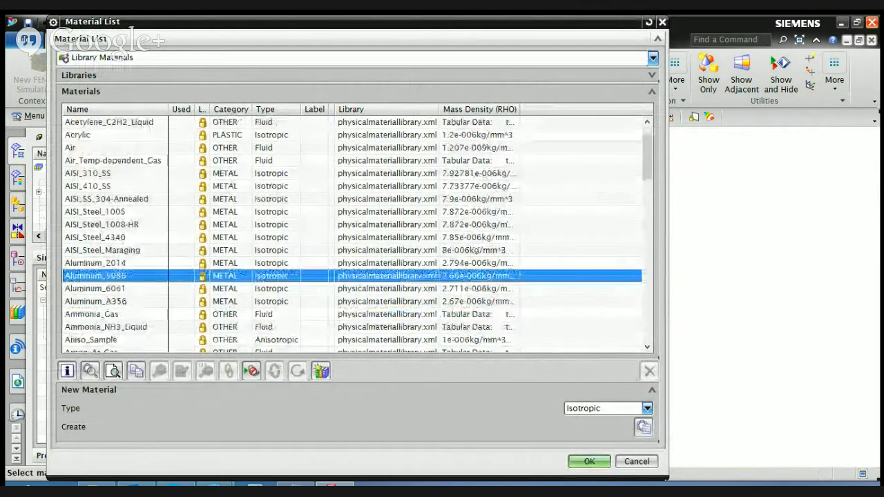
{"action": "scroll", "coordinate": [352, 235], "scroll_direction": "down", "scroll_amount": 4}
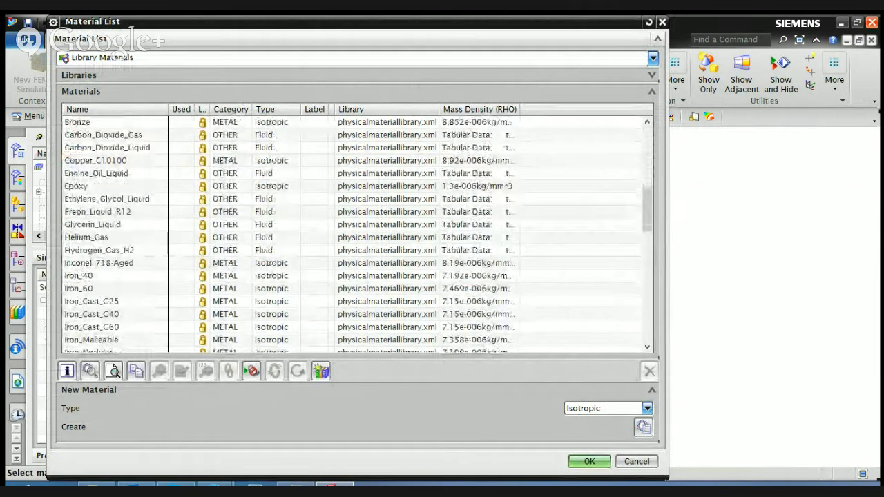
{"action": "scroll", "coordinate": [352, 235], "scroll_direction": "down", "scroll_amount": 12}
{"action": "left_click", "coordinate": [74, 314]}
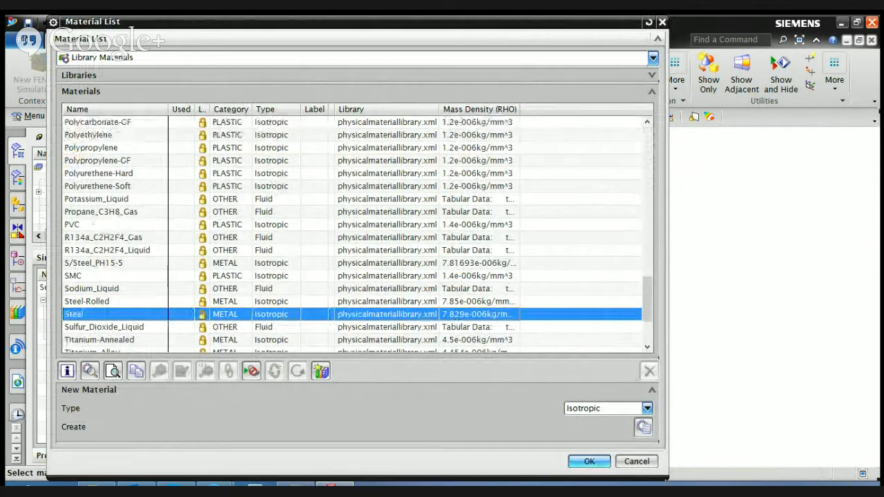
{"action": "key", "text": "Return"}
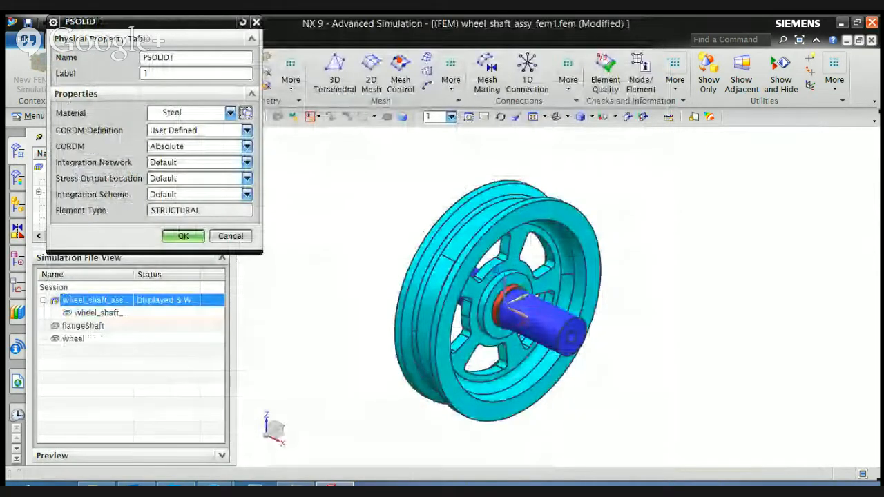
{"action": "left_click", "coordinate": [183, 235]}
{"action": "left_click", "coordinate": [176, 198]}
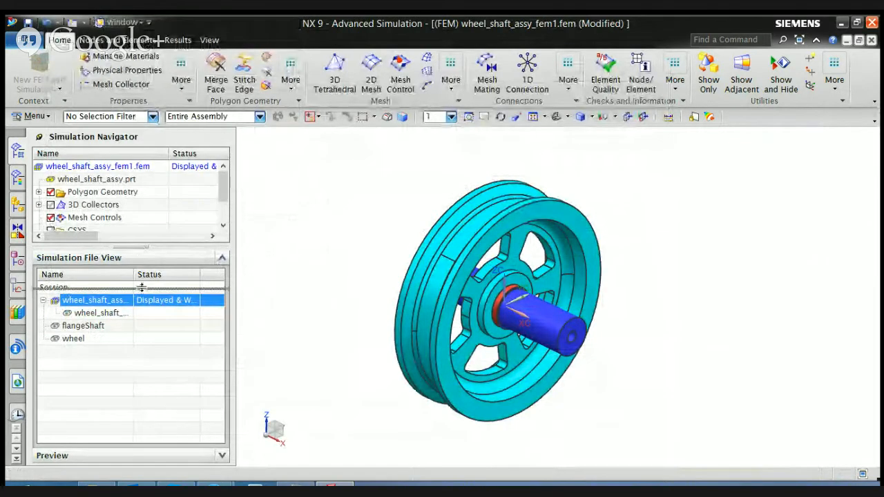
Enlarge the simulation model tree and check the contents of its 3D Collectors node
{"action": "left_click_drag", "start_coordinate": [142, 287], "coordinate": [134, 307]}
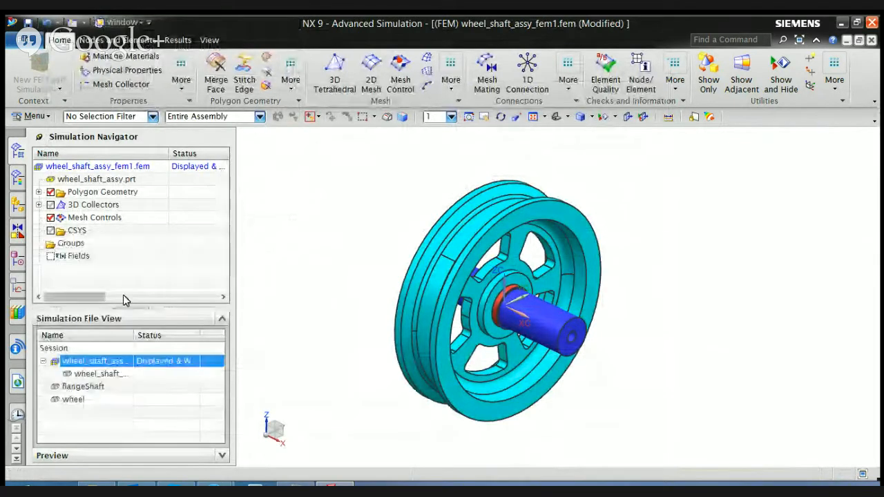
{"action": "left_click", "coordinate": [39, 205]}
{"action": "left_click", "coordinate": [39, 205]}
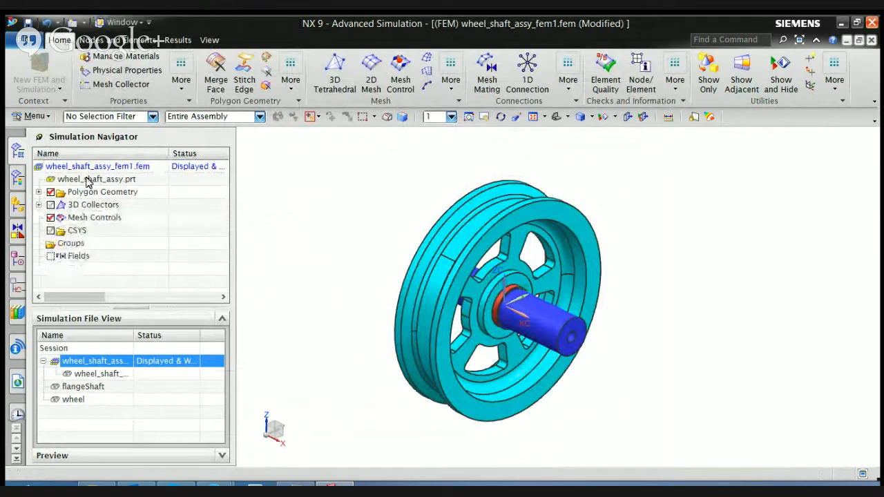
Start another 3D solid mesh collector of type PSOLID and name it Pully
{"action": "left_click", "coordinate": [110, 84]}
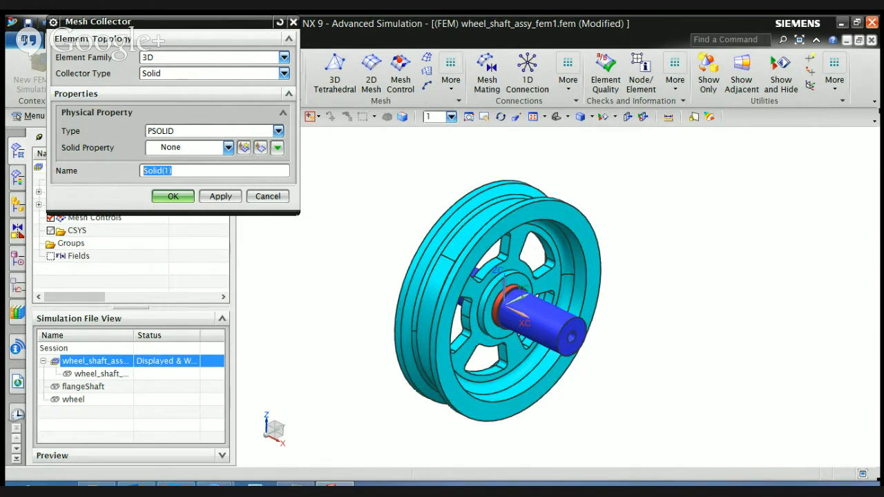
{"action": "type", "text": "Pullly"}
{"action": "key", "text": "BackSpace"}
{"action": "key", "text": "BackSpace"}
{"action": "type", "text": "y"}
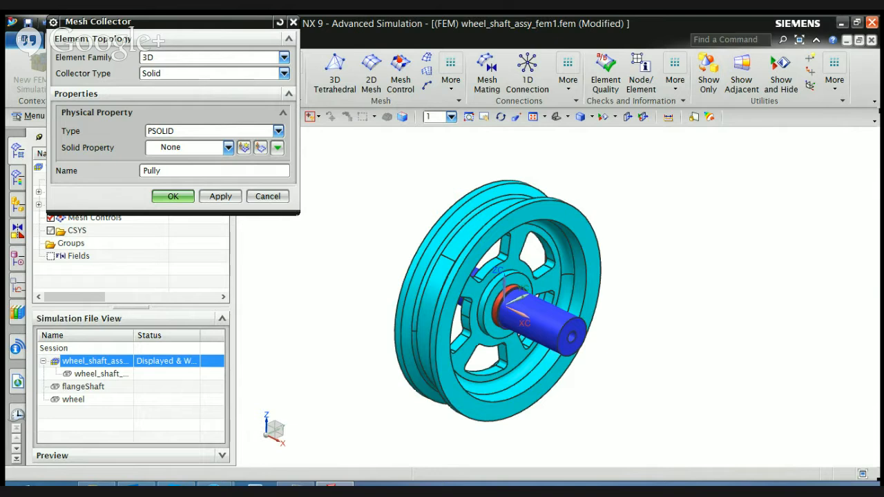
Create a solid property with the library material Nylon for the Pully collector, finish the collector and select it under 3D Collectors
{"action": "left_click", "coordinate": [243, 147]}
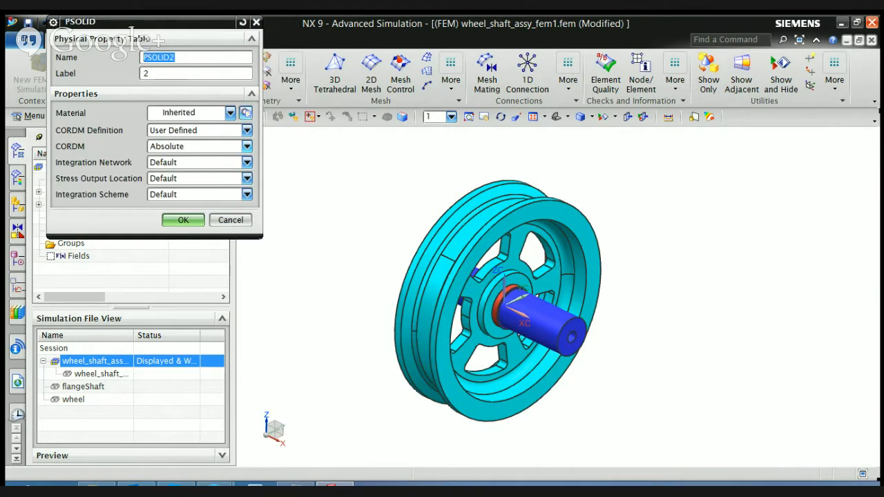
{"action": "left_click", "coordinate": [246, 112]}
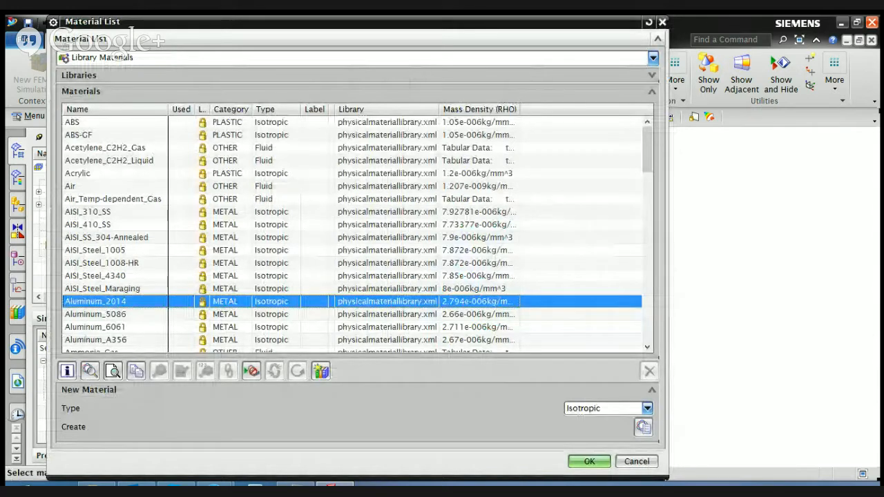
{"action": "scroll", "coordinate": [352, 235], "scroll_direction": "down", "scroll_amount": 6}
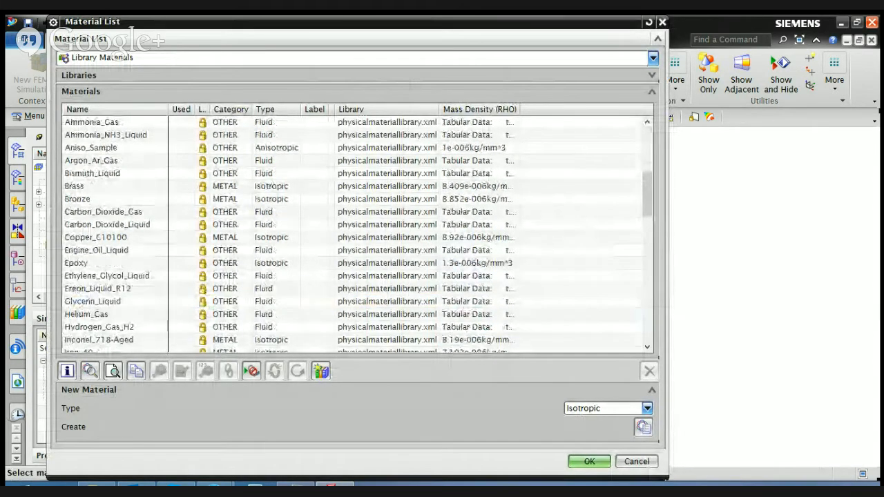
{"action": "scroll", "coordinate": [352, 235], "scroll_direction": "down", "scroll_amount": 9}
{"action": "left_click", "coordinate": [76, 224]}
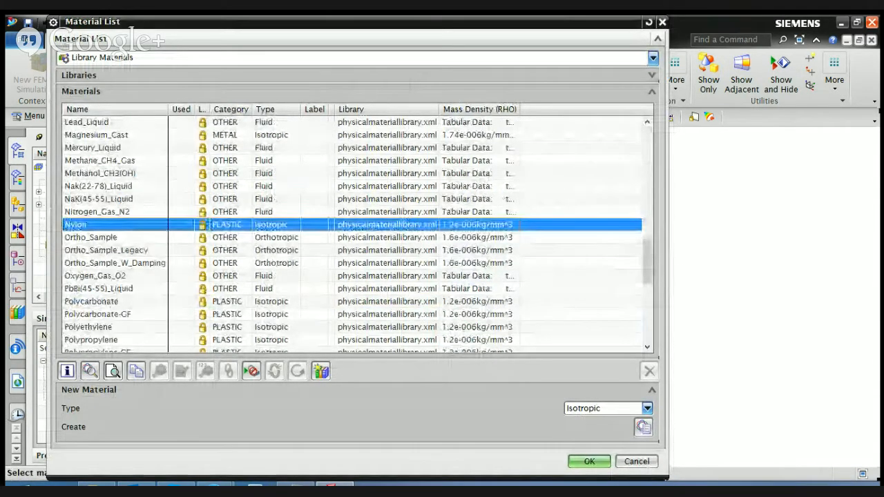
{"action": "left_click", "coordinate": [589, 461]}
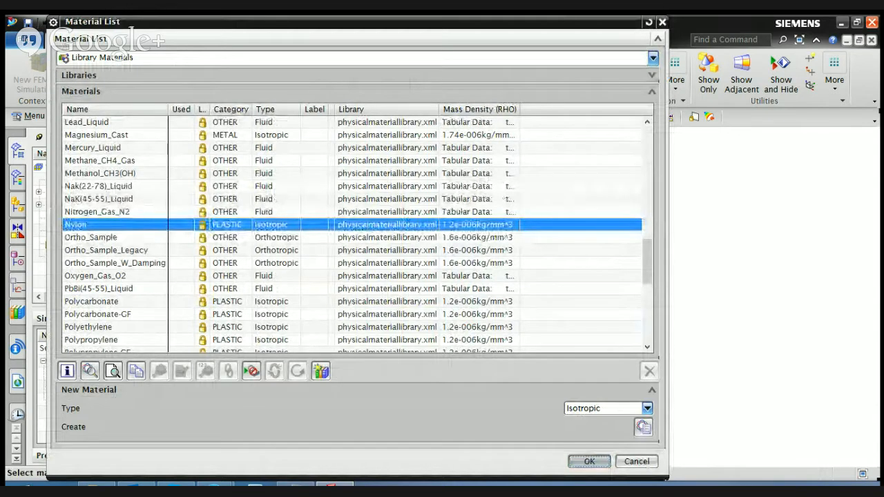
{"action": "left_click", "coordinate": [181, 235]}
{"action": "left_click", "coordinate": [172, 196]}
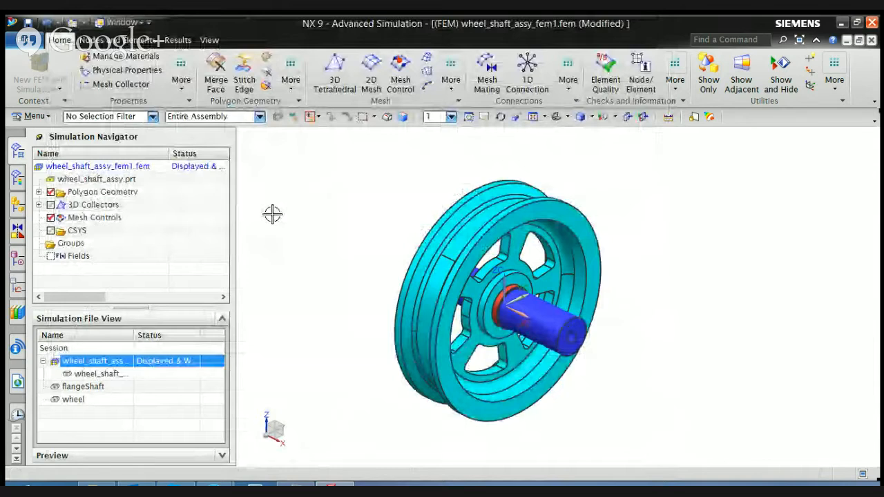
{"action": "left_click", "coordinate": [38, 206]}
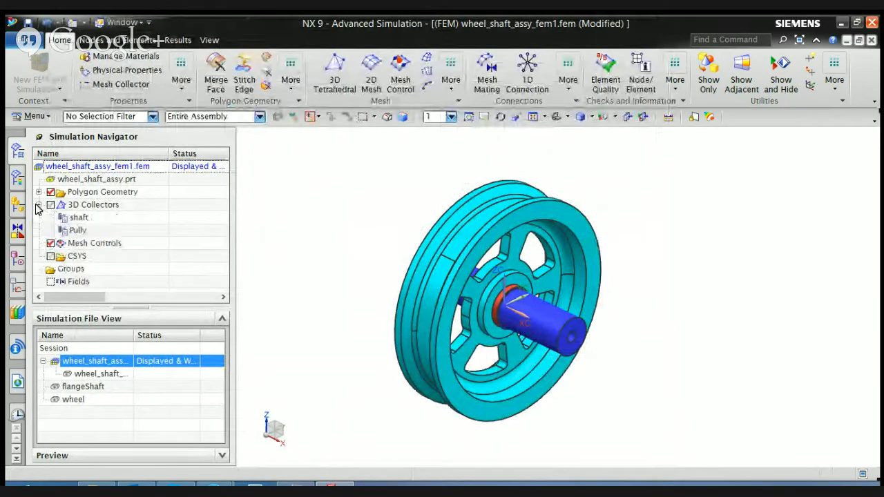
{"action": "left_click", "coordinate": [80, 230]}
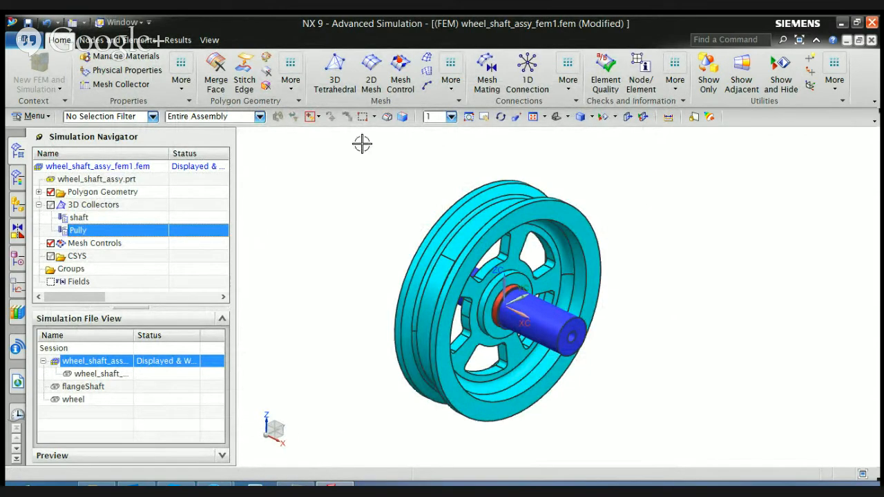
Mesh the wheel body with CTETRA(4) tetrahedral elements of 5 mm, assigning the mesh to the Pully collector instead of an automatic one
{"action": "left_click", "coordinate": [342, 75]}
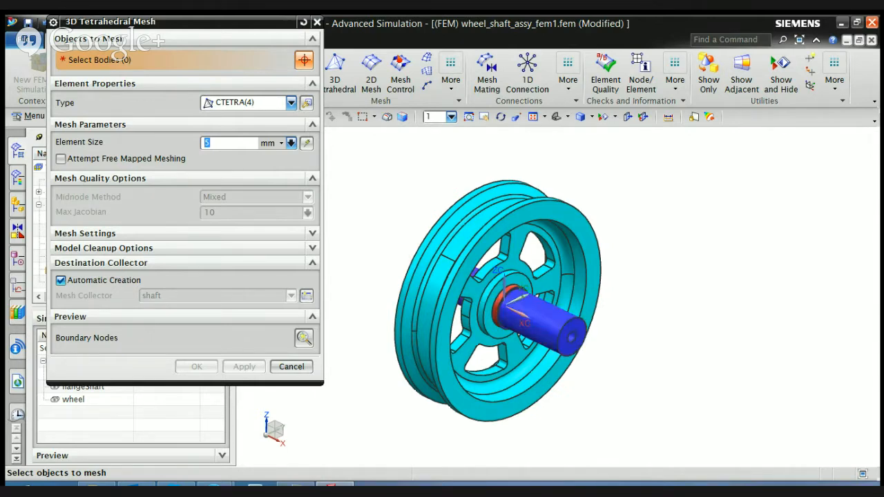
{"action": "left_click", "coordinate": [307, 143]}
{"action": "type", "text": "5"}
{"action": "left_click", "coordinate": [60, 281]}
{"action": "left_click", "coordinate": [291, 295]}
{"action": "left_click", "coordinate": [221, 316]}
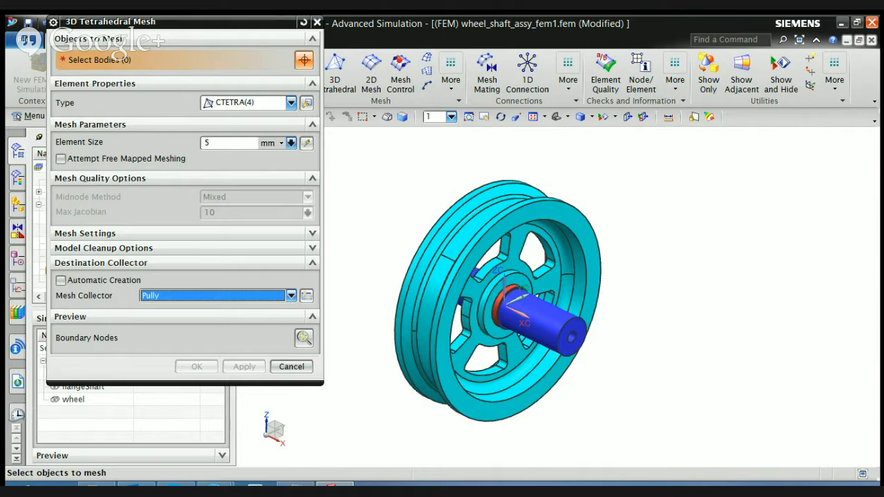
{"action": "left_click", "coordinate": [432, 276]}
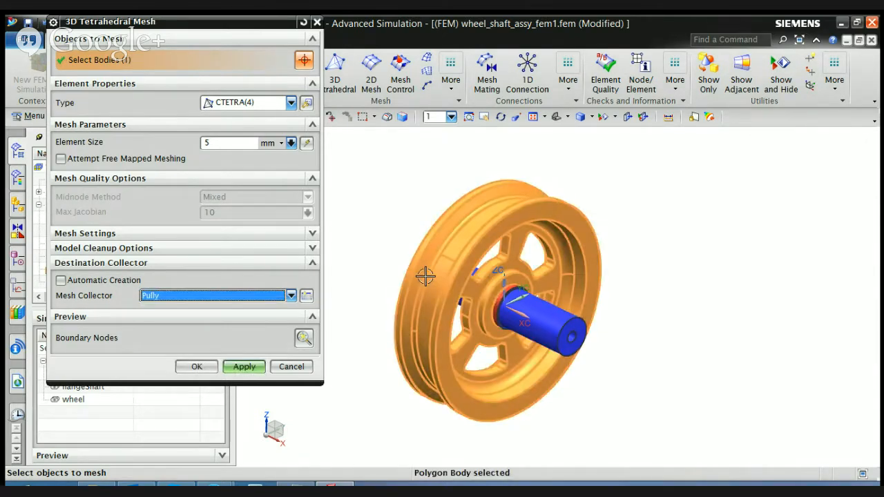
{"action": "middle_click", "coordinate": [426, 277]}
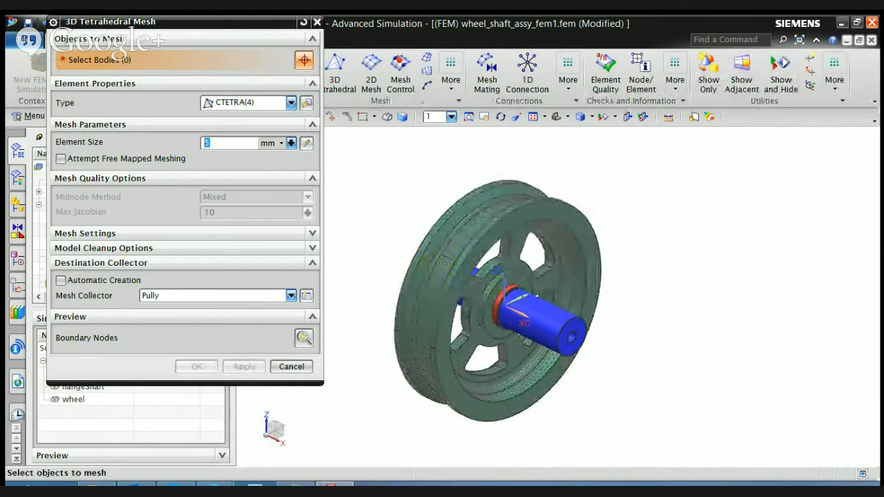
Mesh the shaft body with 5 mm CTETRA(4) elements, using the shaft collector as the destination
{"action": "left_click", "coordinate": [291, 295]}
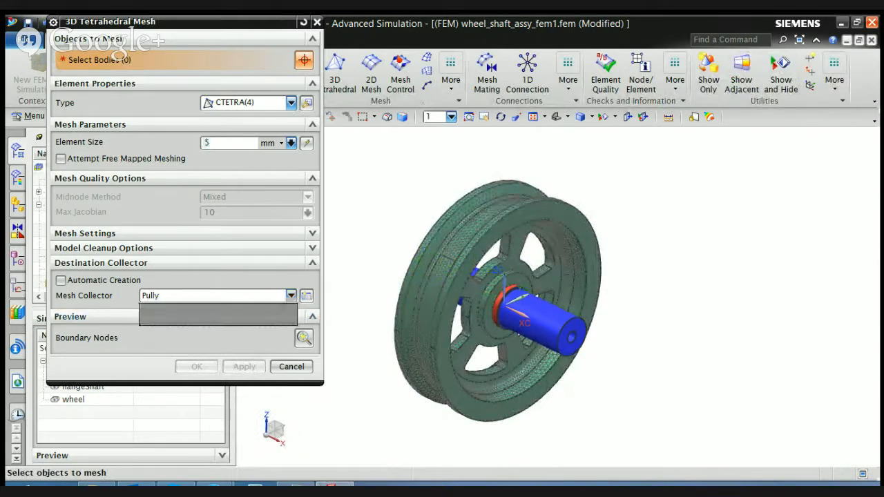
{"action": "left_click", "coordinate": [207, 320]}
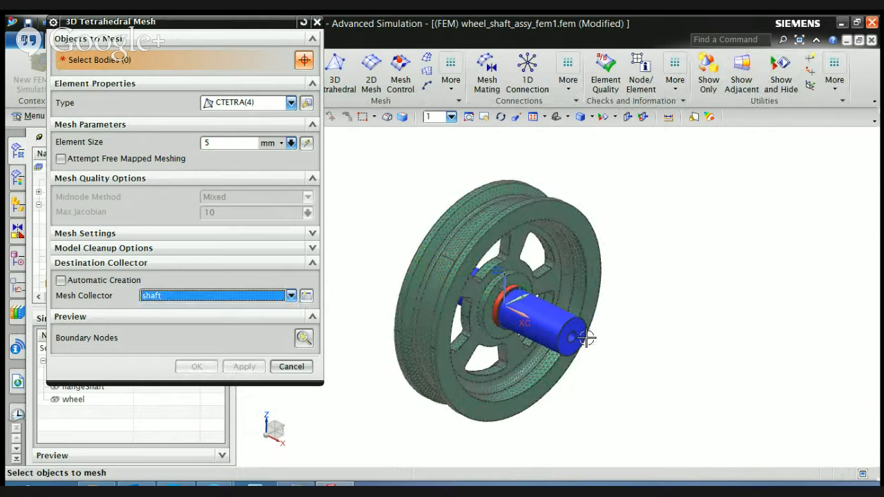
{"action": "left_click", "coordinate": [542, 328]}
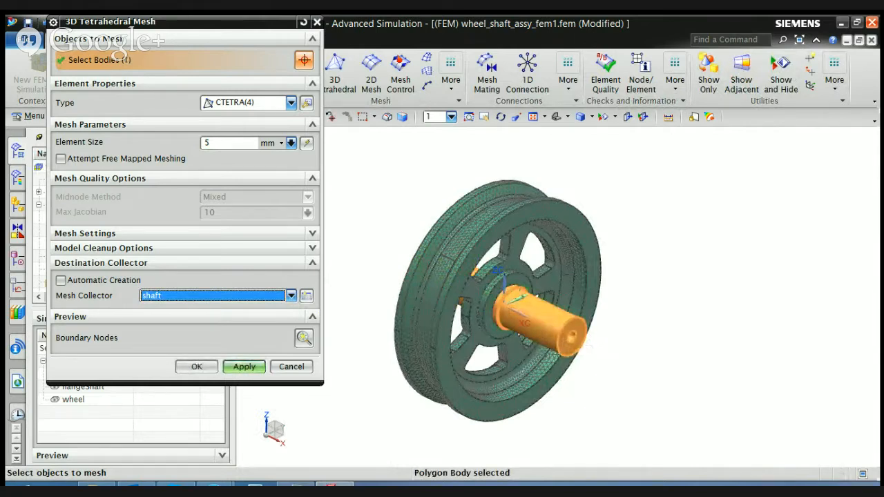
{"action": "left_click", "coordinate": [244, 367]}
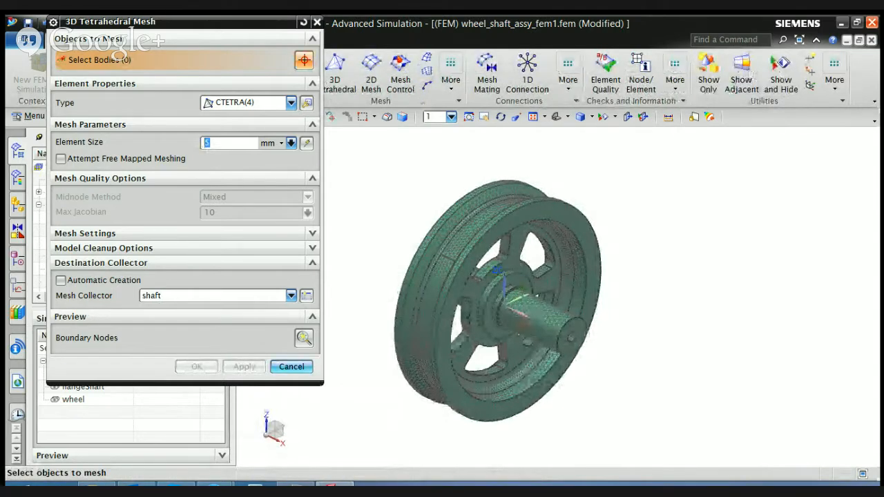
{"action": "key", "text": "Escape"}
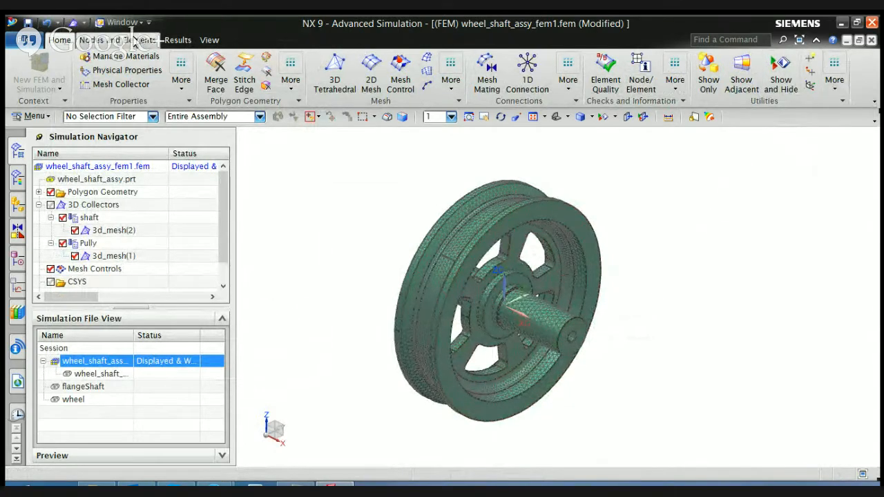
Change the display color of the Pully mesh collector to red
{"action": "left_click", "coordinate": [209, 39]}
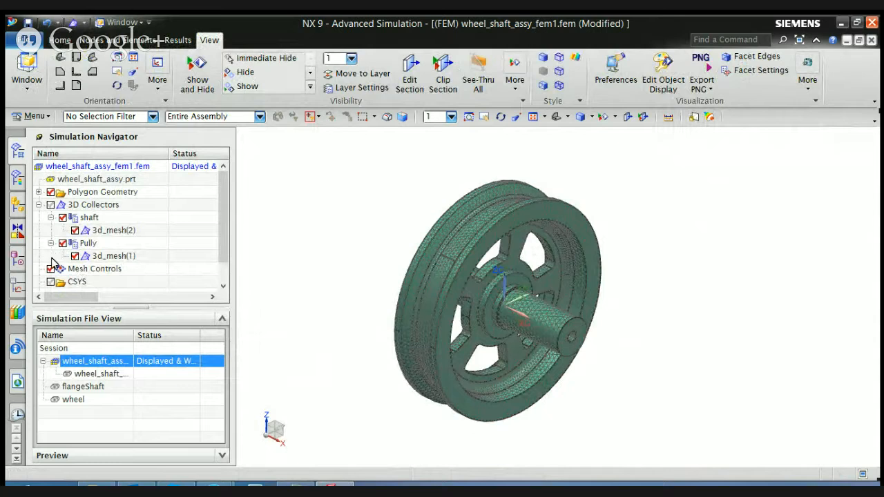
{"action": "left_click", "coordinate": [87, 244]}
{"action": "right_click", "coordinate": [88, 246]}
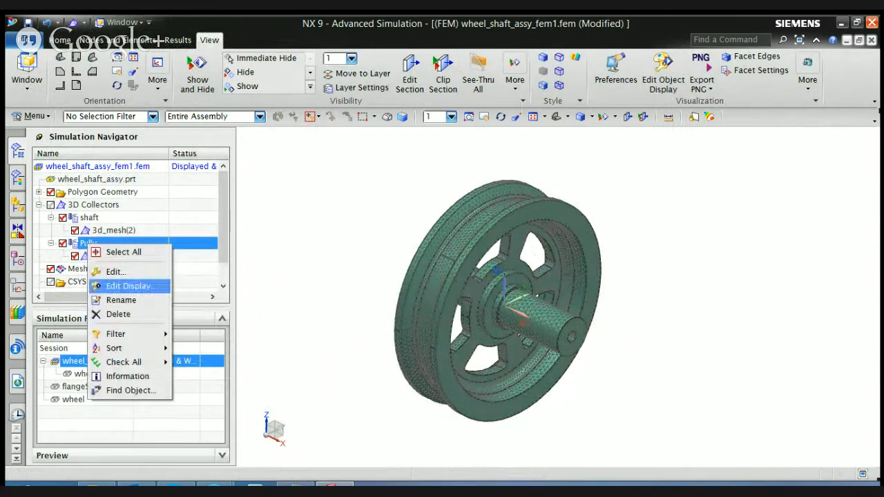
{"action": "left_click", "coordinate": [129, 285]}
{"action": "left_click", "coordinate": [197, 39]}
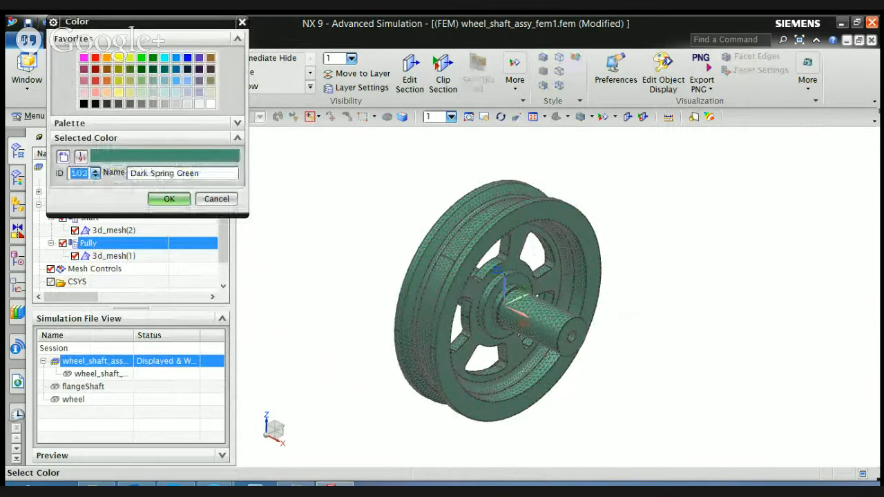
{"action": "left_click", "coordinate": [95, 57]}
{"action": "left_click", "coordinate": [169, 198]}
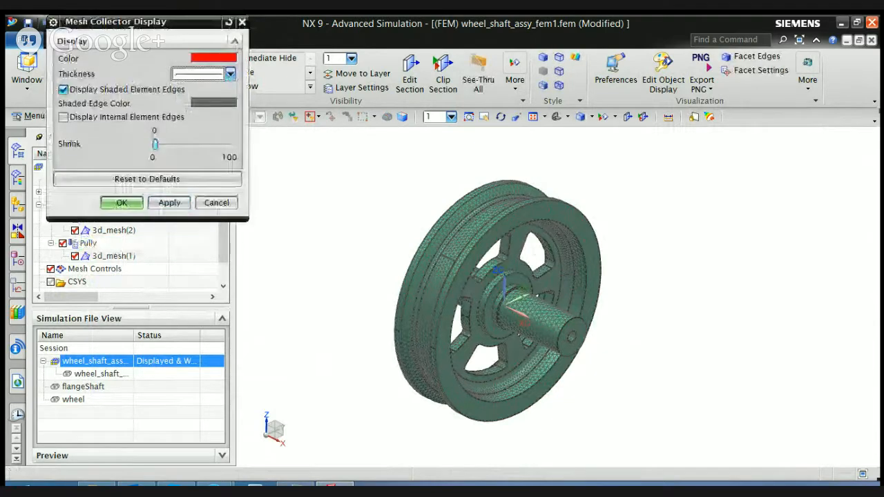
{"action": "left_click", "coordinate": [169, 202]}
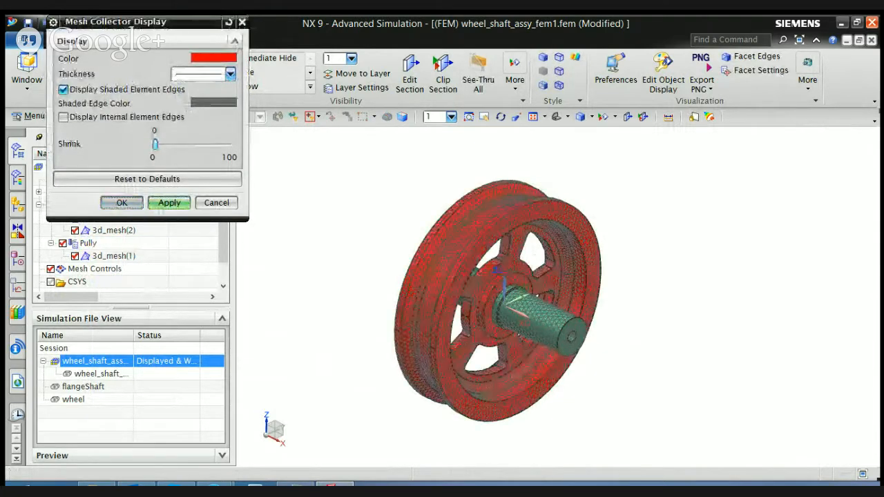
{"action": "left_click", "coordinate": [121, 203]}
{"action": "scroll", "coordinate": [366, 308], "scroll_direction": "down", "scroll_amount": 2}
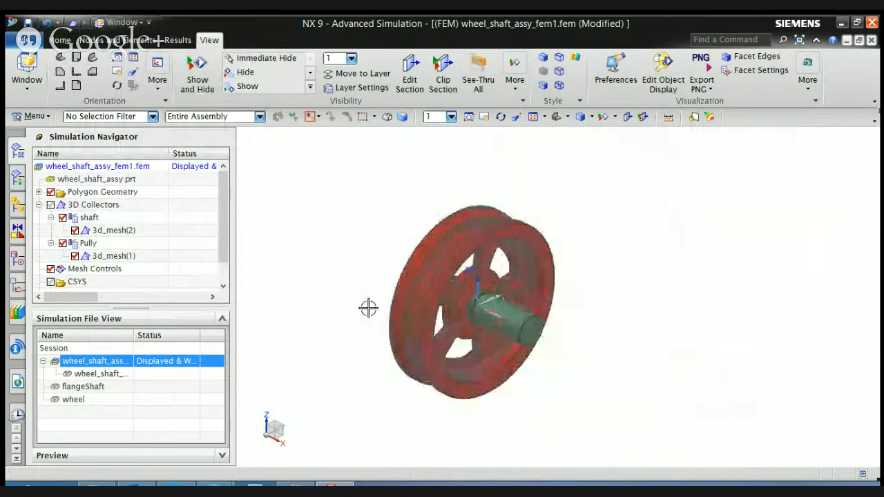
{"action": "scroll", "coordinate": [368, 308], "scroll_direction": "up", "scroll_amount": 3}
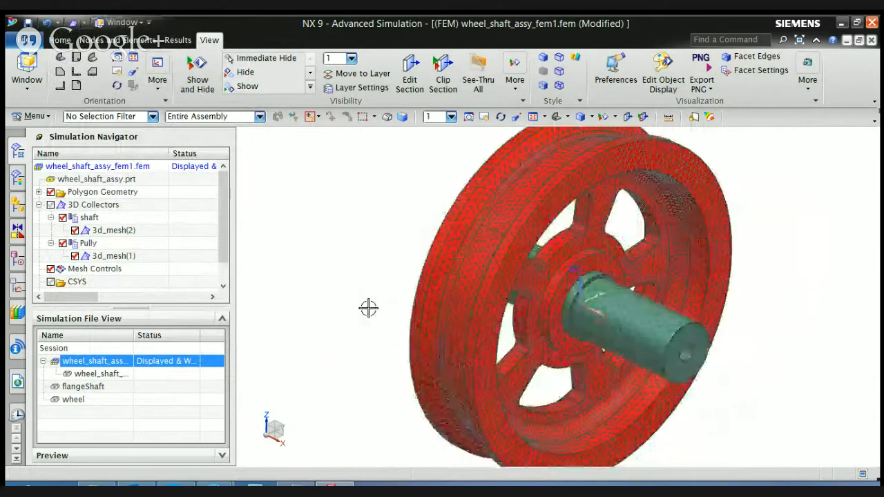
Change the display color of the wheel mesh 3d_mesh(1) in the Pully collector to Blue Blue Violet
{"action": "left_click", "coordinate": [470, 305]}
{"action": "key", "text": "Escape"}
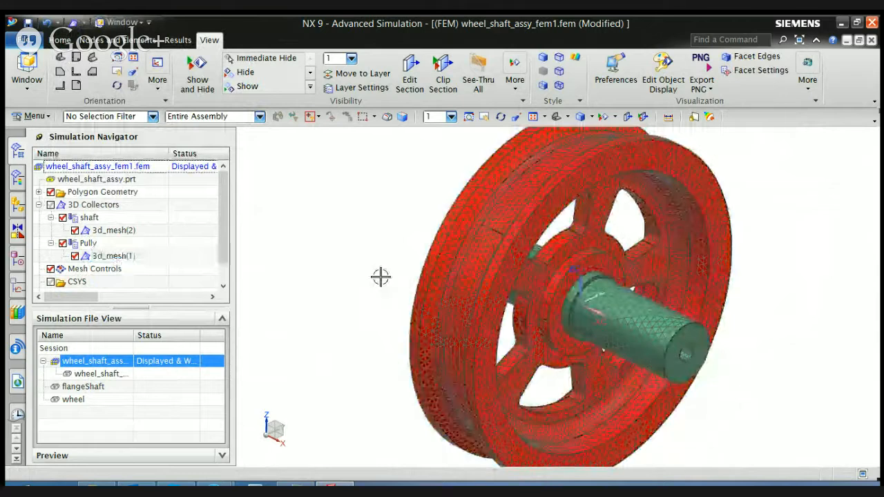
{"action": "scroll", "coordinate": [381, 276], "scroll_direction": "down", "scroll_amount": 2}
{"action": "scroll", "coordinate": [396, 277], "scroll_direction": "up", "scroll_amount": 5}
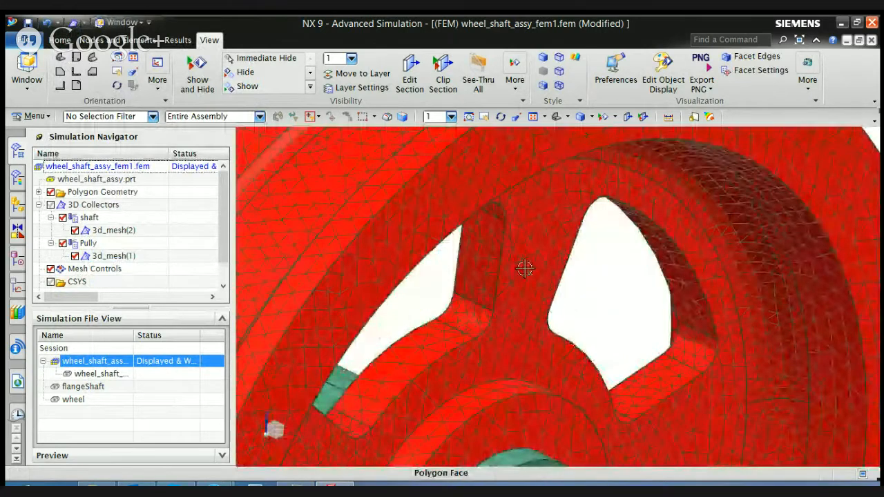
{"action": "right_click", "coordinate": [122, 255]}
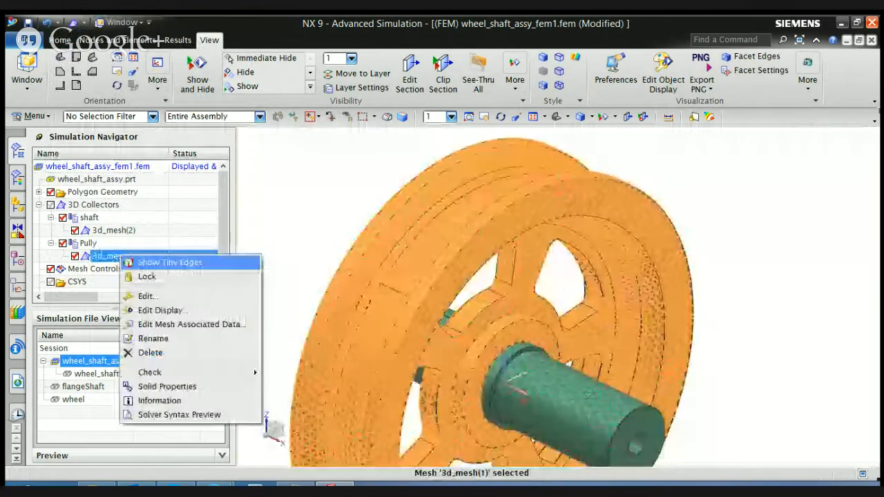
{"action": "left_click", "coordinate": [183, 312]}
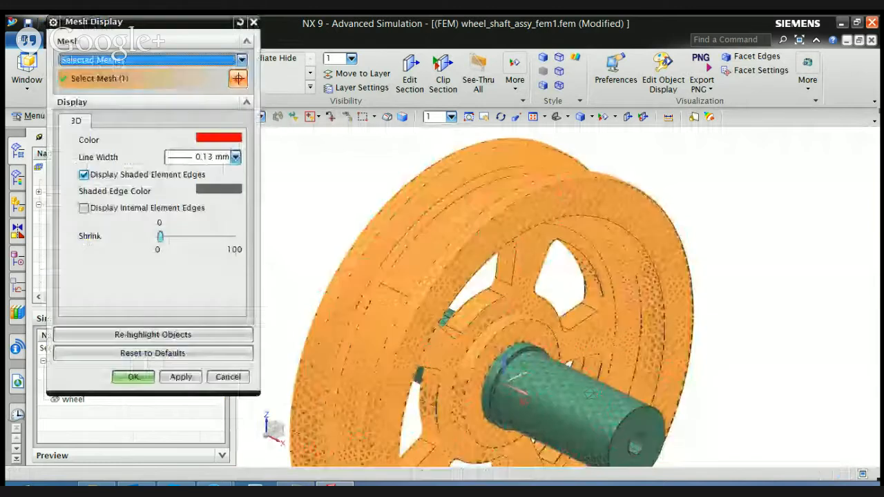
{"action": "left_click", "coordinate": [217, 134]}
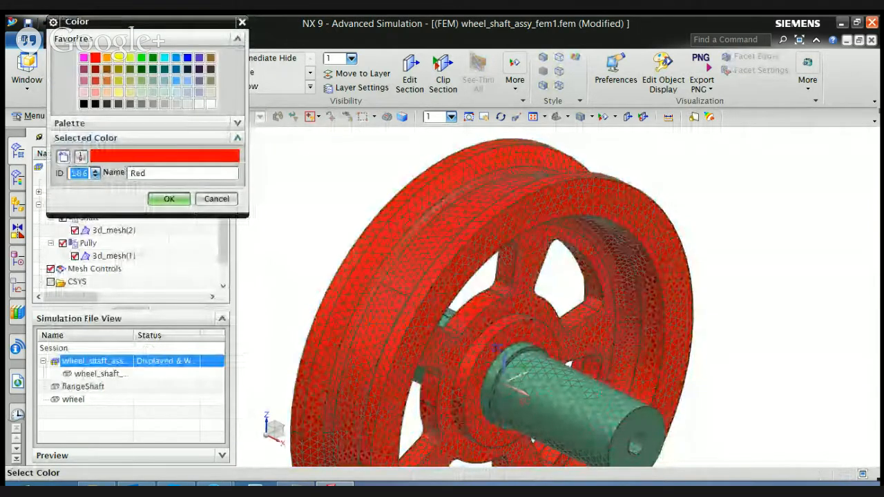
{"action": "left_click", "coordinate": [176, 80]}
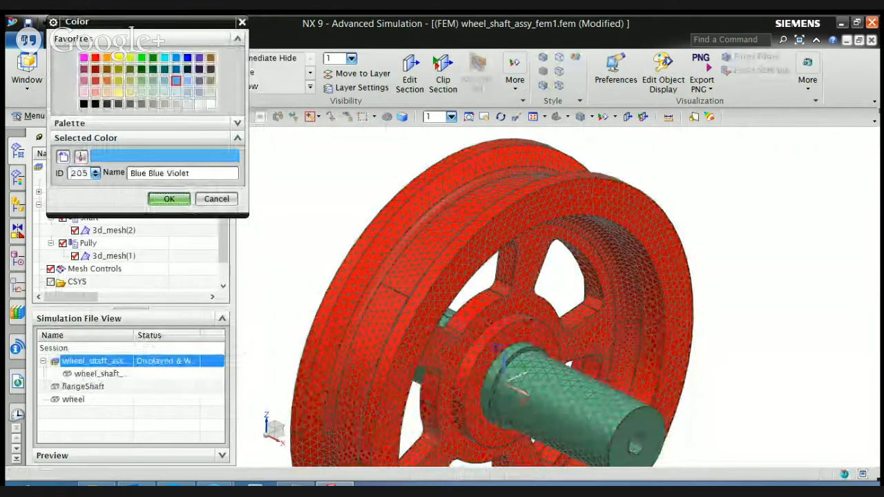
{"action": "left_click", "coordinate": [169, 199]}
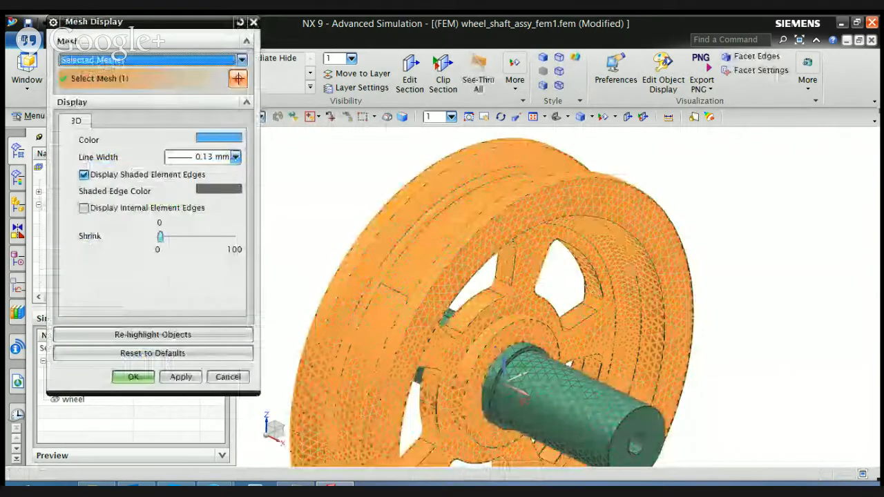
{"action": "left_click", "coordinate": [133, 376]}
{"action": "scroll", "coordinate": [308, 224], "scroll_direction": "down", "scroll_amount": 3}
{"action": "middle_click_drag", "start_coordinate": [308, 224], "coordinate": [661, 330]}
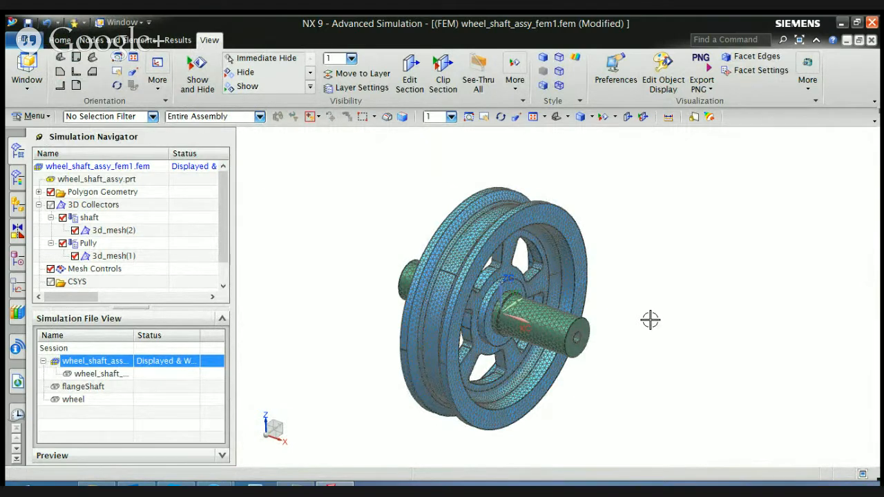
Create the NX Nastran simulation wheel_shaft_assy_fem1_sim1.sim from the FEM, keeping SOL 101 Linear Statics - Global Constraints as its solution type
{"action": "left_click", "coordinate": [97, 170]}
{"action": "right_click", "coordinate": [97, 170]}
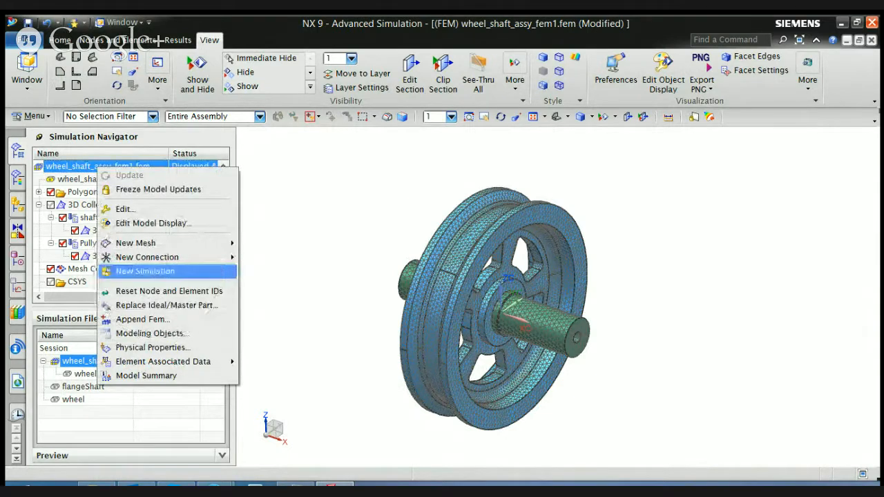
{"action": "left_click", "coordinate": [145, 271]}
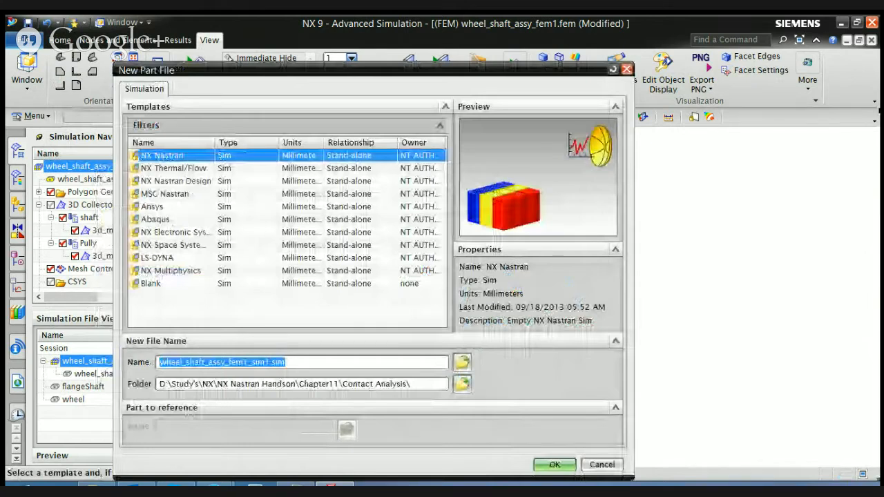
{"action": "left_click", "coordinate": [555, 464]}
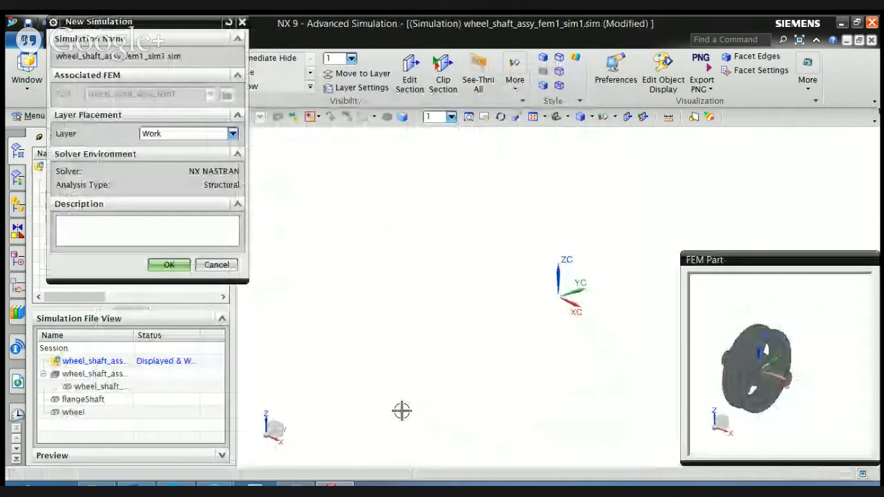
{"action": "left_click", "coordinate": [169, 265]}
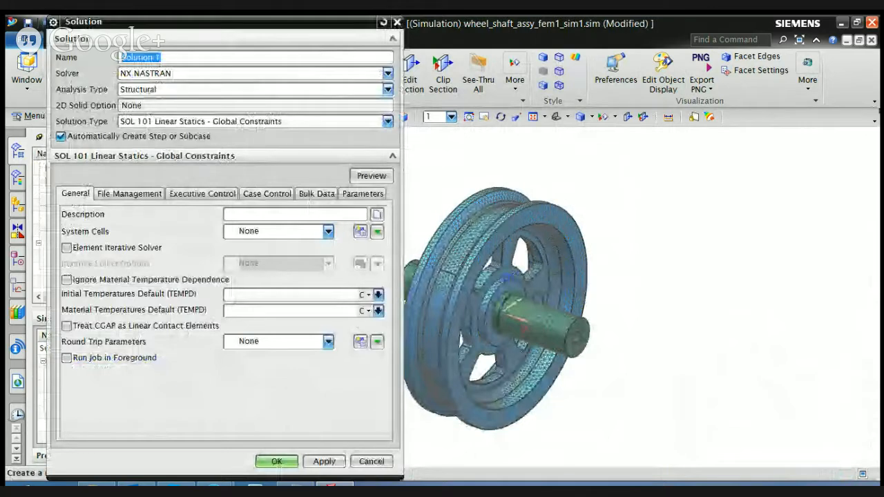
{"action": "left_click", "coordinate": [387, 121]}
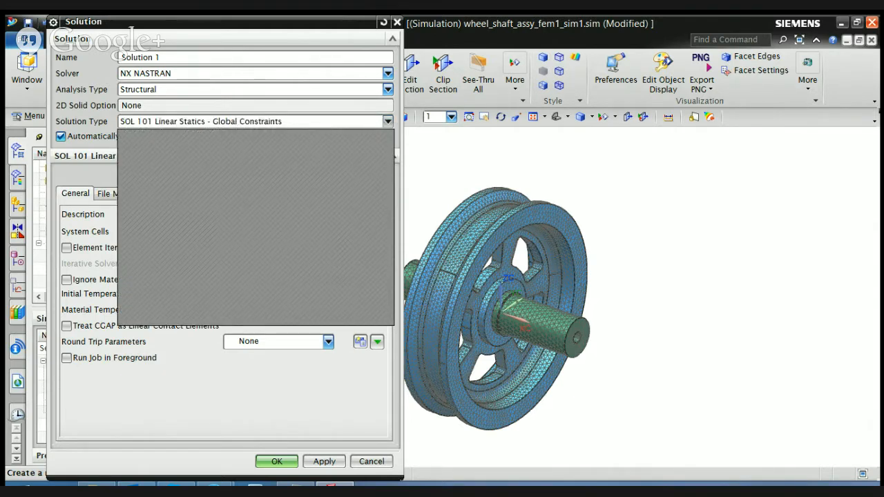
{"action": "key", "text": "Escape"}
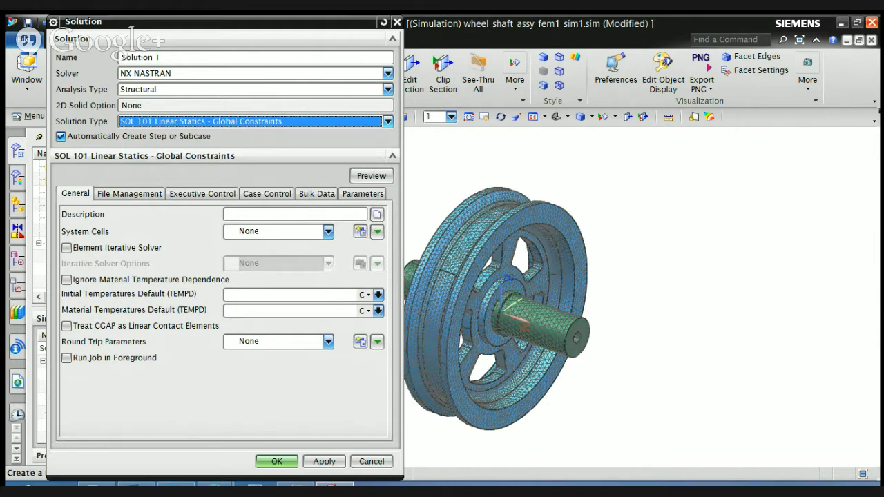
{"action": "left_click", "coordinate": [388, 122]}
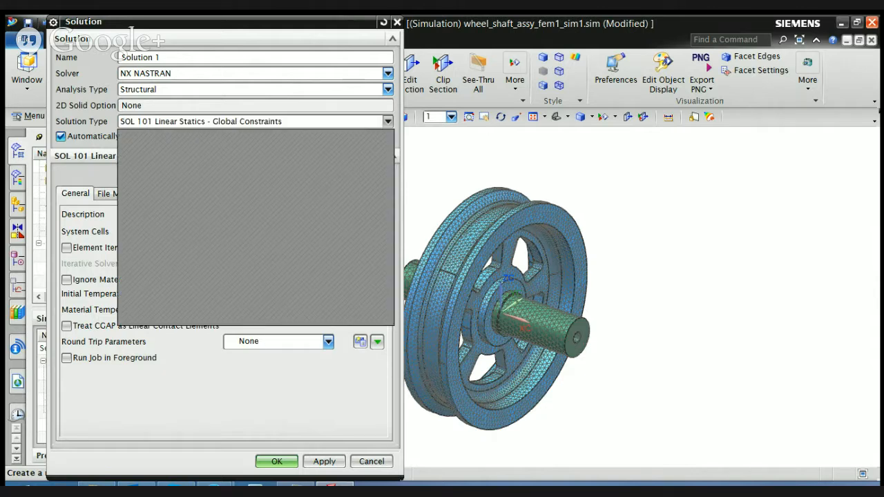
{"action": "key", "text": "Escape"}
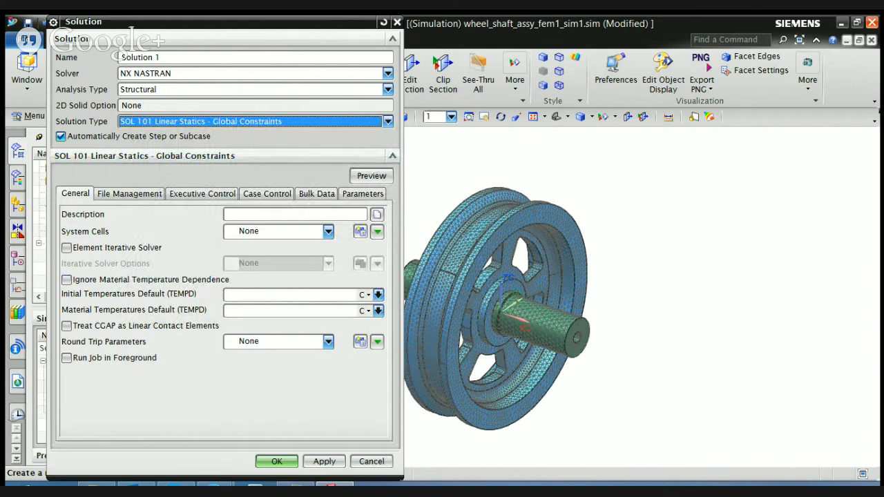
Enable the FORCE request for all entities in the structural output requests of the solution's case control
{"action": "left_click", "coordinate": [266, 193]}
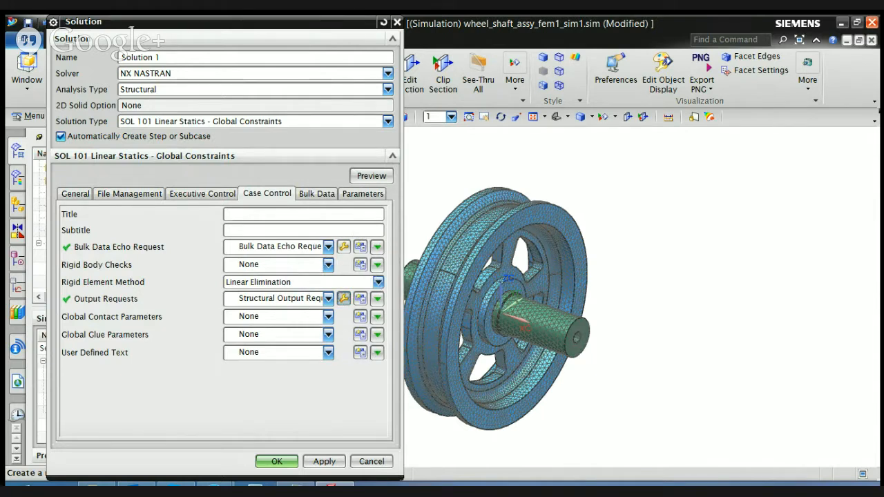
{"action": "left_click", "coordinate": [345, 299]}
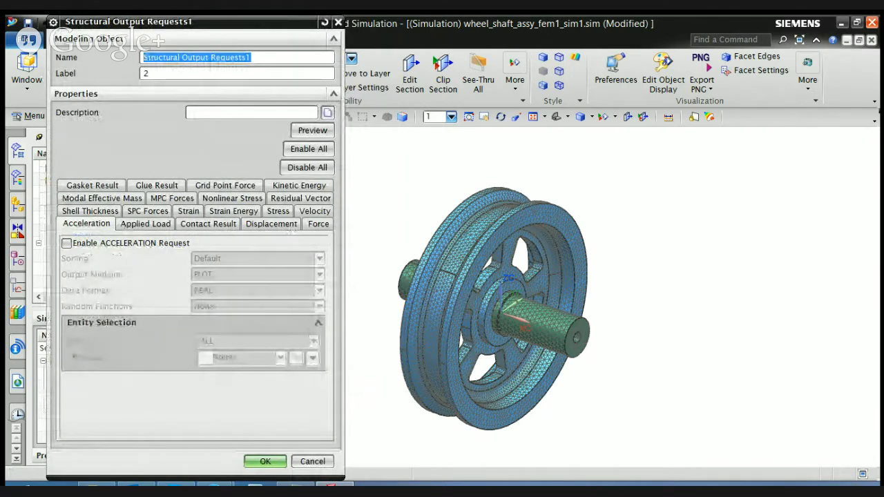
{"action": "left_click", "coordinate": [318, 224]}
{"action": "left_click", "coordinate": [66, 243]}
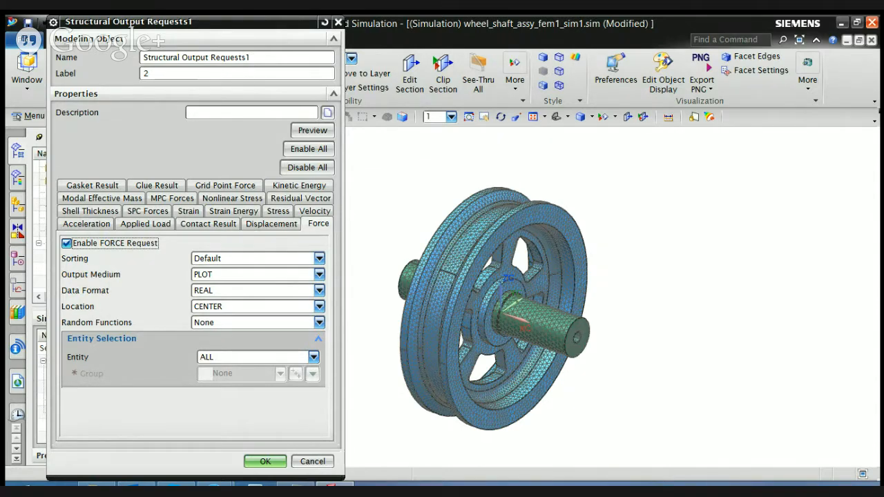
{"action": "left_click", "coordinate": [265, 461]}
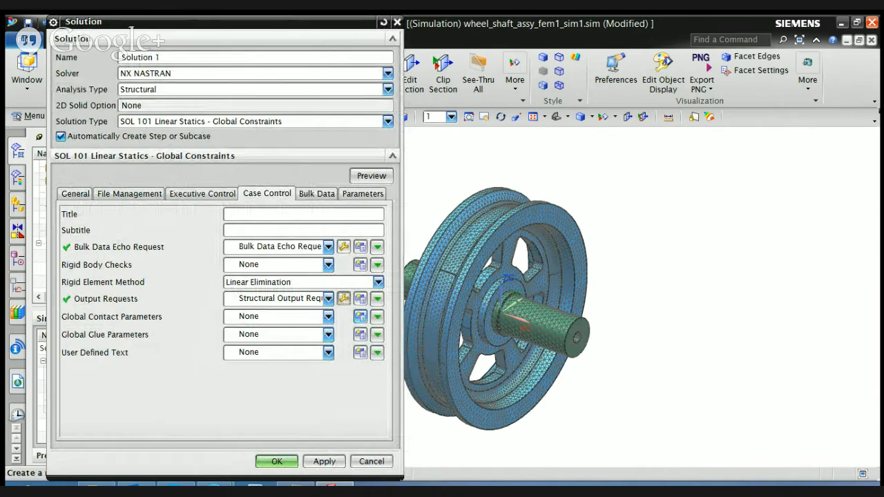
Create linear global contact parameters with convergence based on the number of contact changes, allowing 20 changes
{"action": "left_click", "coordinate": [360, 316]}
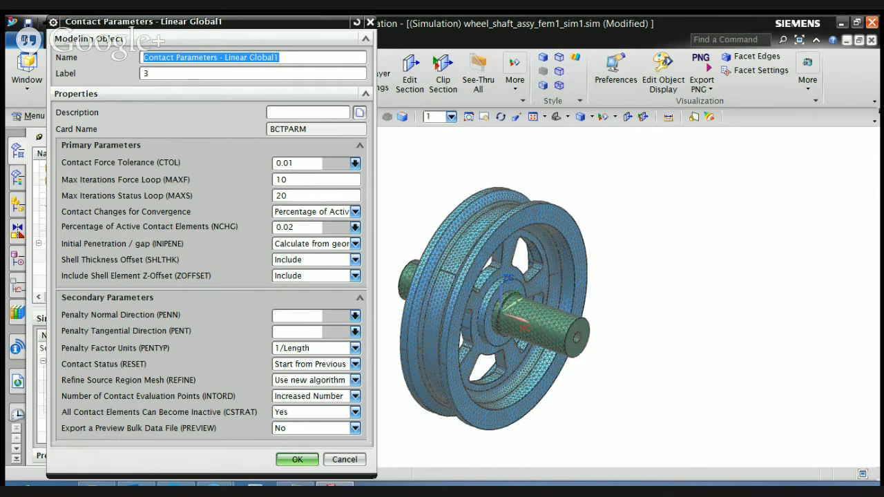
{"action": "left_click", "coordinate": [355, 212]}
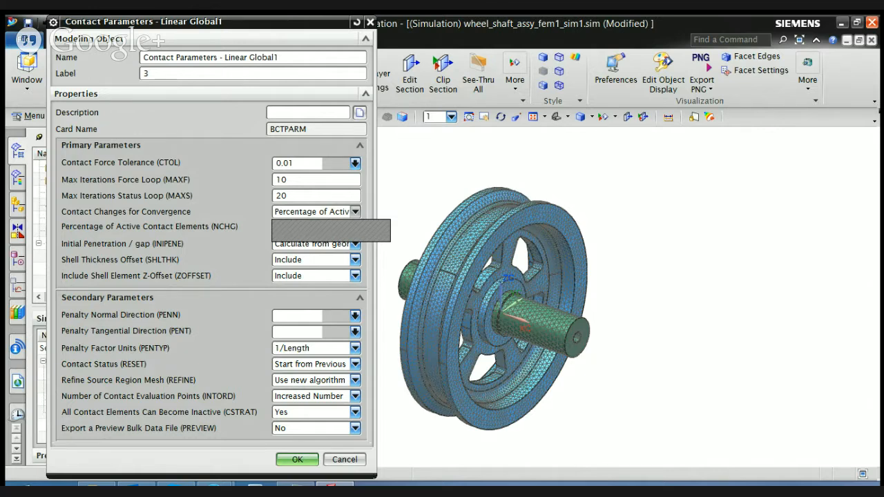
{"action": "left_click", "coordinate": [311, 225]}
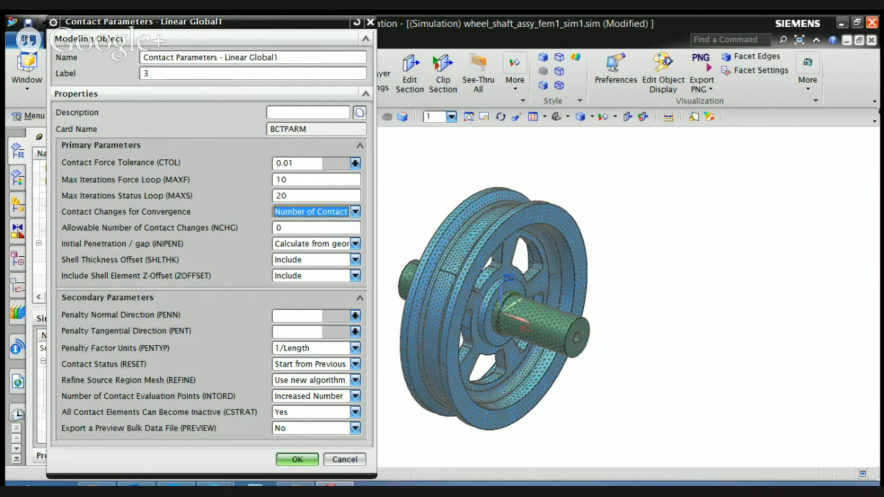
{"action": "key", "text": "Tab"}
{"action": "type", "text": "20"}
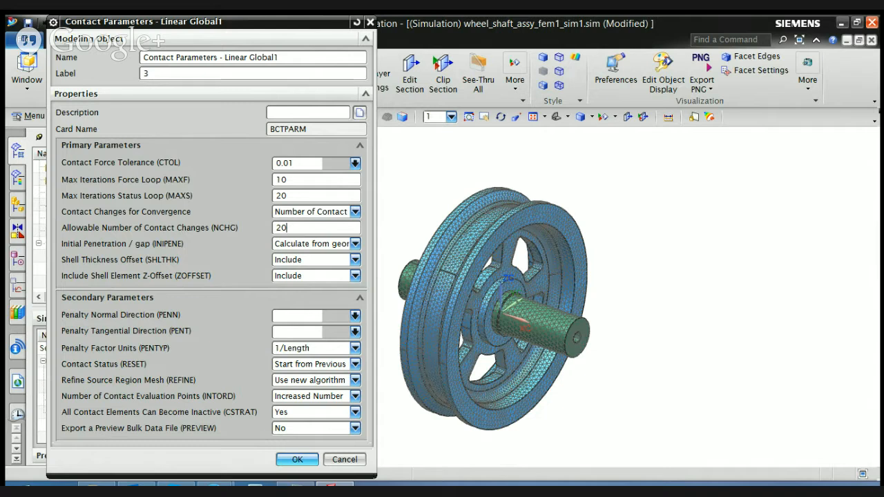
{"action": "key", "text": "Return"}
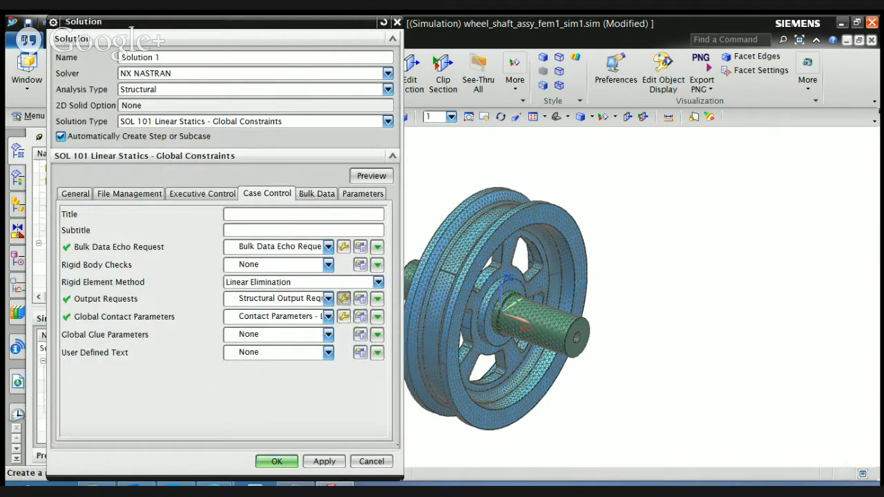
Enable the BCRESULTS contact result request in the structural output requests and finish creating the solution
{"action": "key", "text": "Return"}
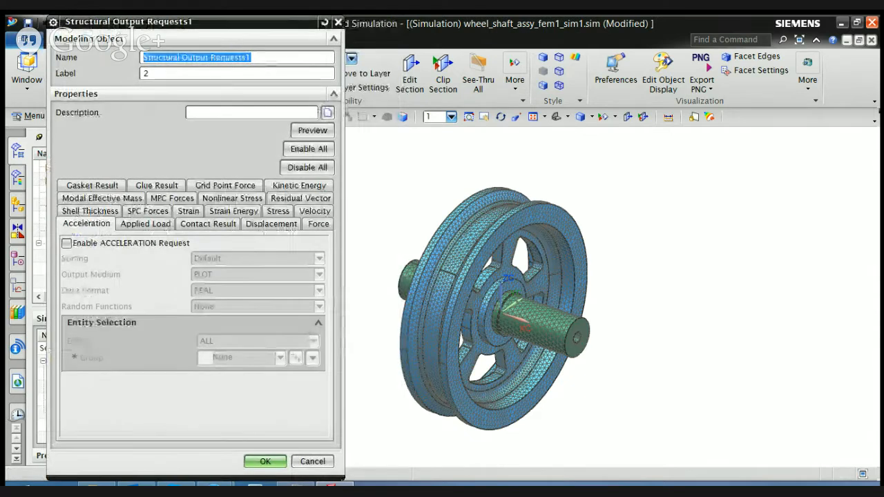
{"action": "left_click", "coordinate": [208, 224]}
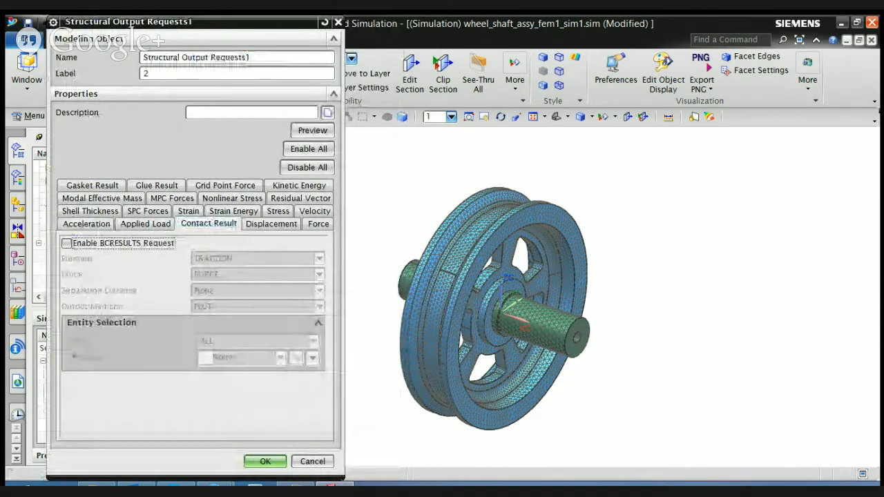
{"action": "left_click", "coordinate": [67, 243]}
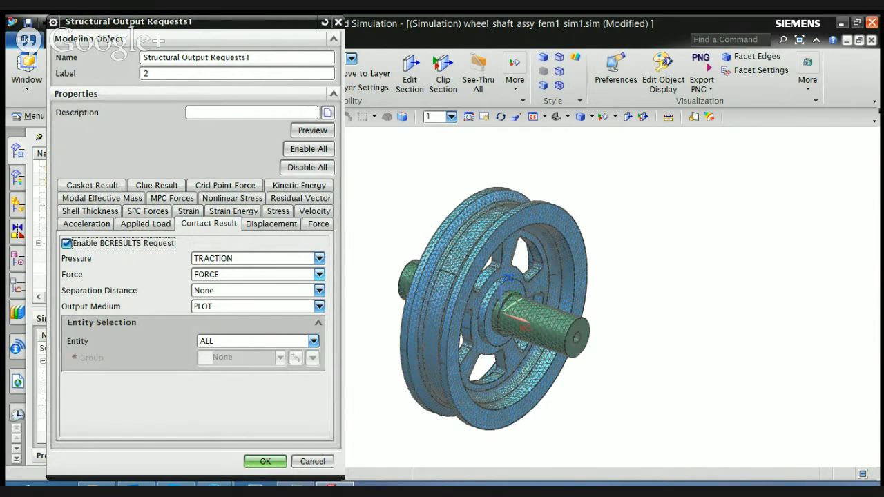
{"action": "left_click", "coordinate": [319, 306]}
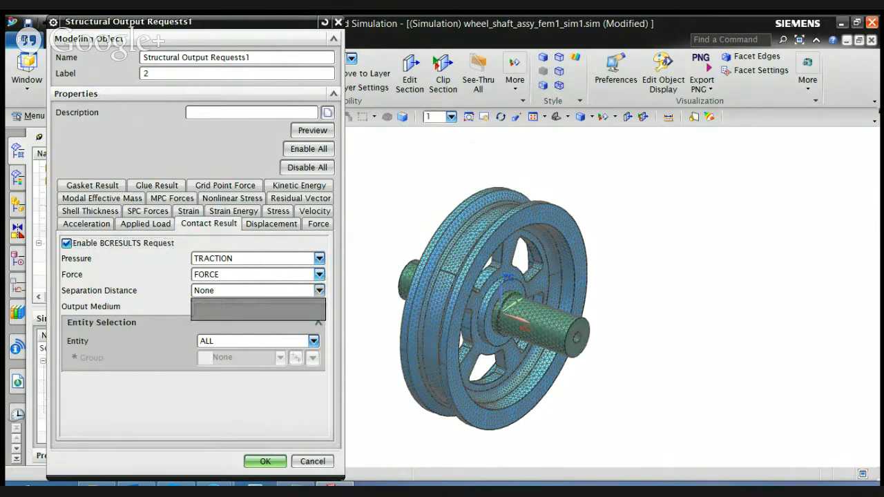
{"action": "left_click", "coordinate": [319, 291]}
{"action": "left_click", "coordinate": [265, 461]}
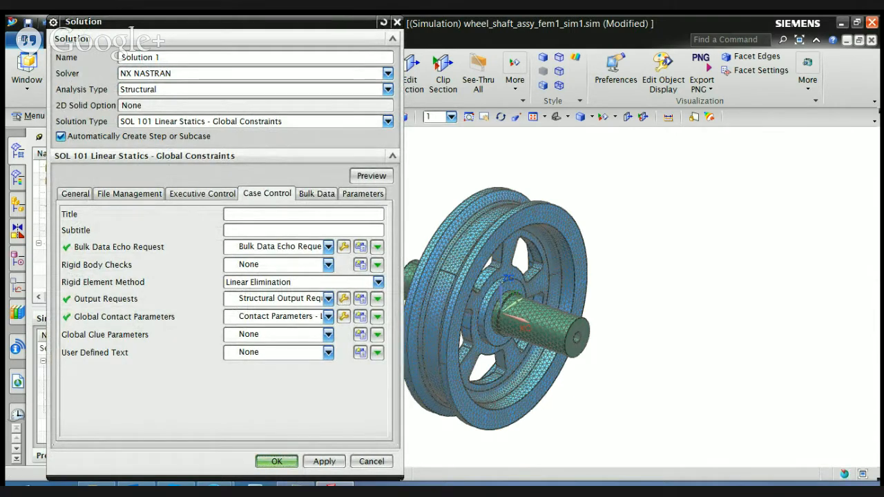
{"action": "left_click", "coordinate": [276, 461]}
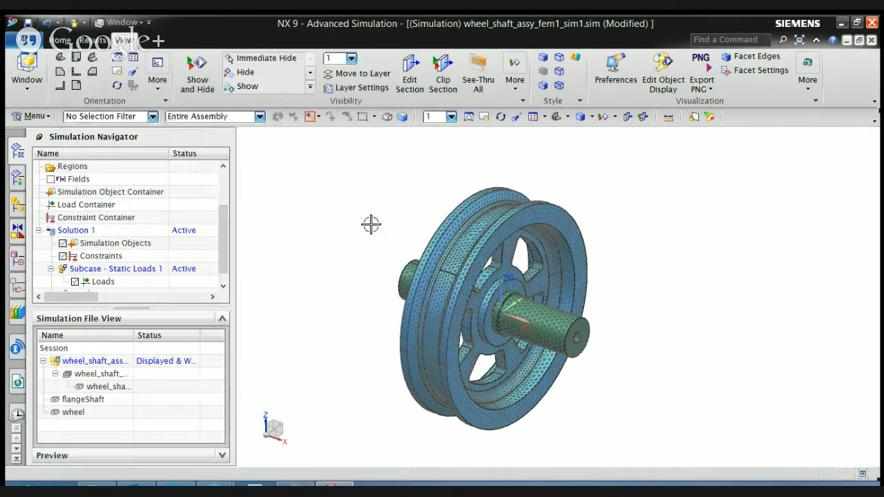
Apply a fixed translation constraint to the shaft's end face on the near side of the wheel
{"action": "left_click", "coordinate": [67, 44]}
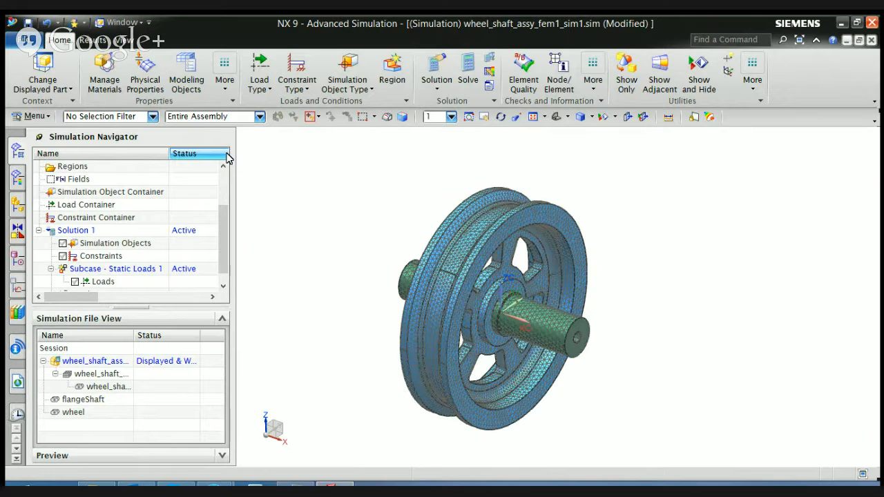
{"action": "left_click", "coordinate": [296, 79]}
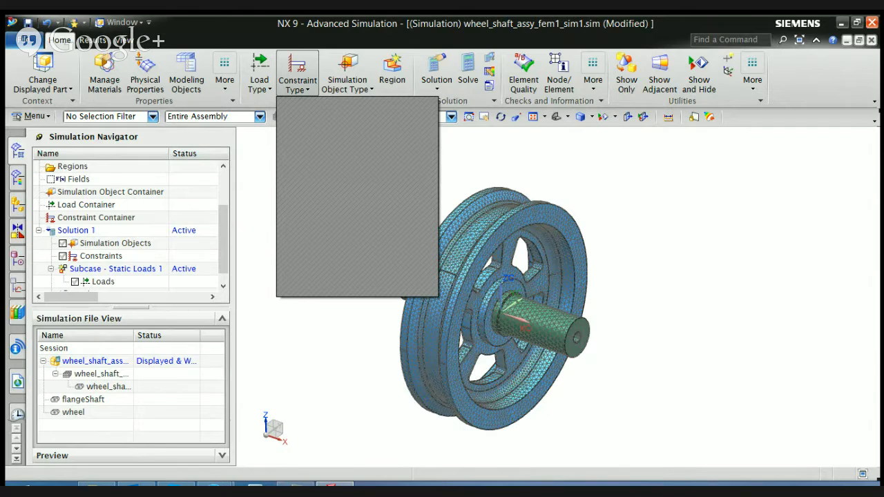
{"action": "left_click", "coordinate": [316, 145]}
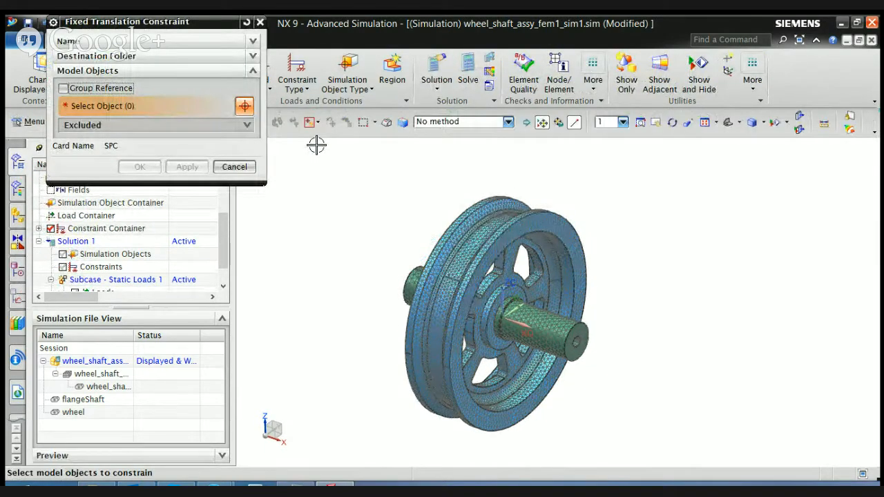
{"action": "scroll", "coordinate": [587, 336], "scroll_direction": "up", "scroll_amount": 5}
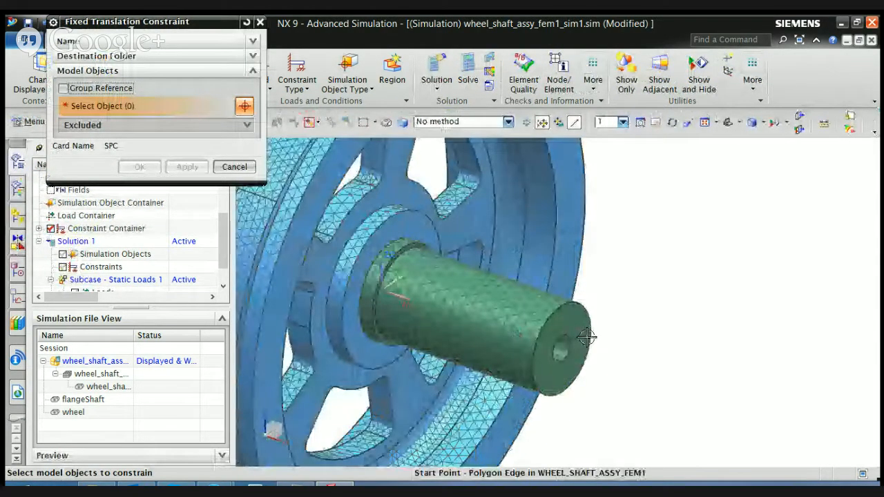
{"action": "left_click", "coordinate": [587, 337]}
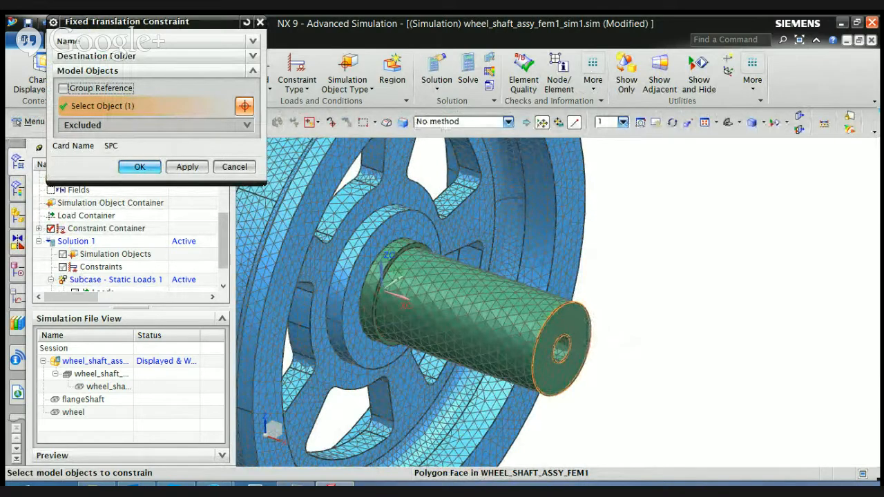
{"action": "left_click", "coordinate": [139, 166]}
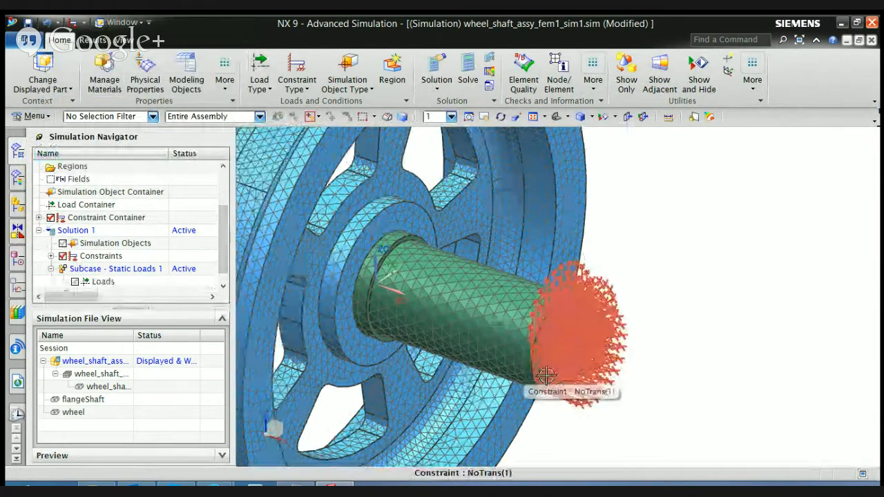
Start a user-defined SPC constraint on the wheel hub's annular face that faces the constrained shaft end
{"action": "scroll", "coordinate": [546, 375], "scroll_direction": "down", "scroll_amount": 3}
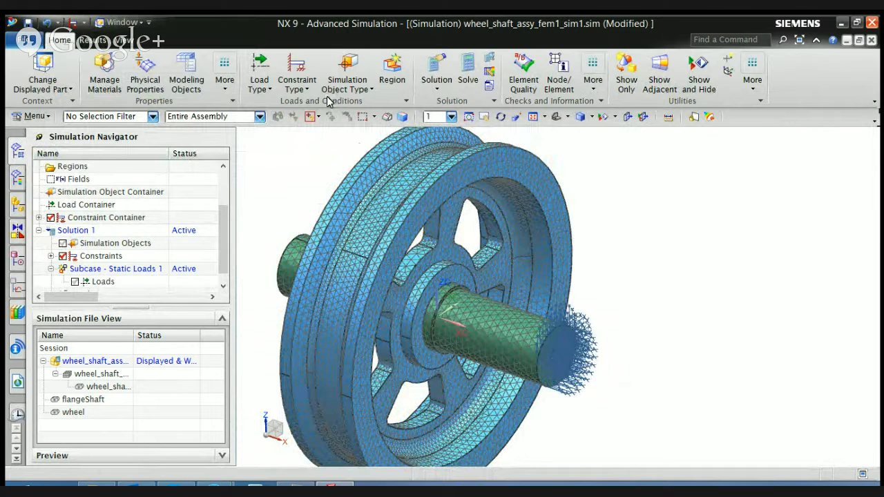
{"action": "left_click", "coordinate": [298, 83]}
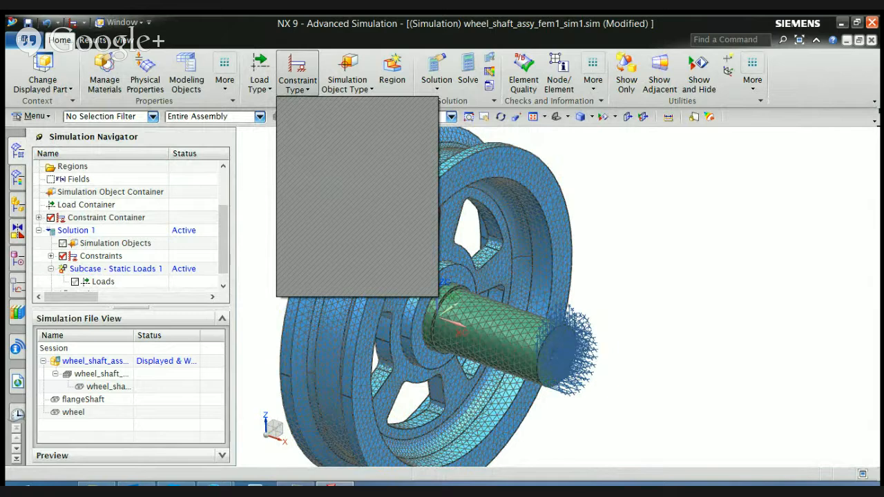
{"action": "left_click", "coordinate": [310, 106]}
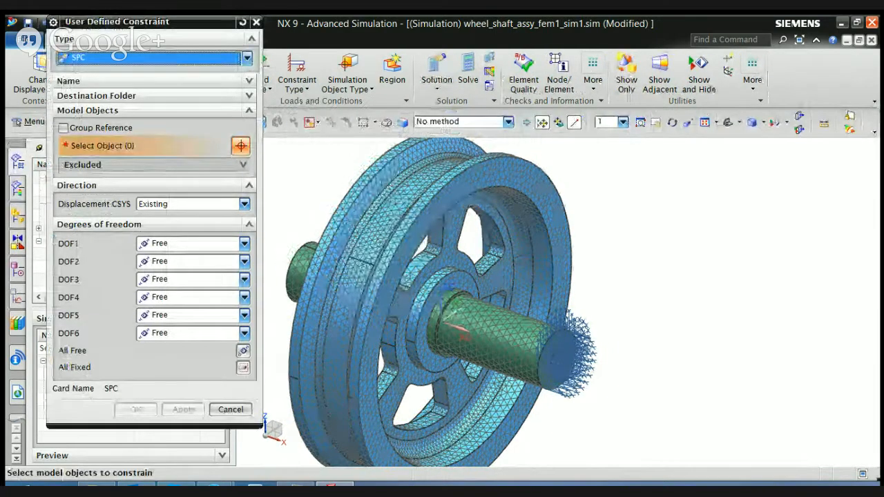
{"action": "left_click_drag", "start_coordinate": [159, 21], "coordinate": [789, 149]}
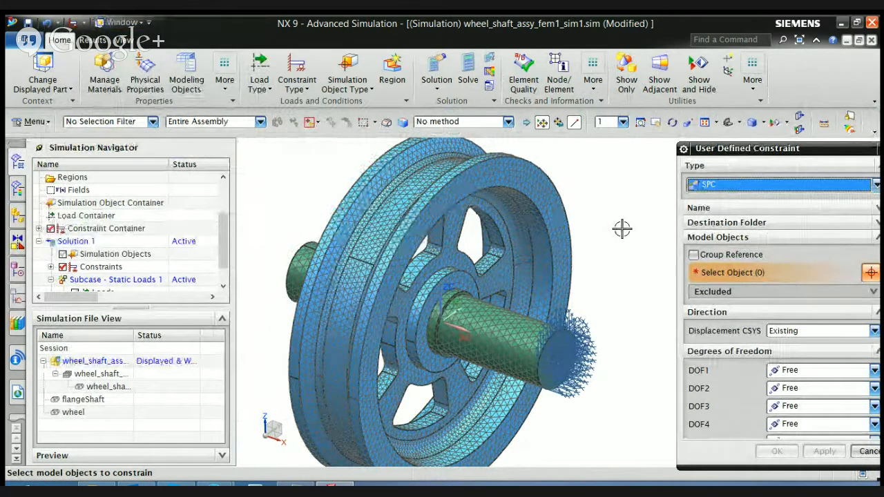
{"action": "left_click", "coordinate": [464, 285]}
{"action": "left_click", "coordinate": [506, 287]}
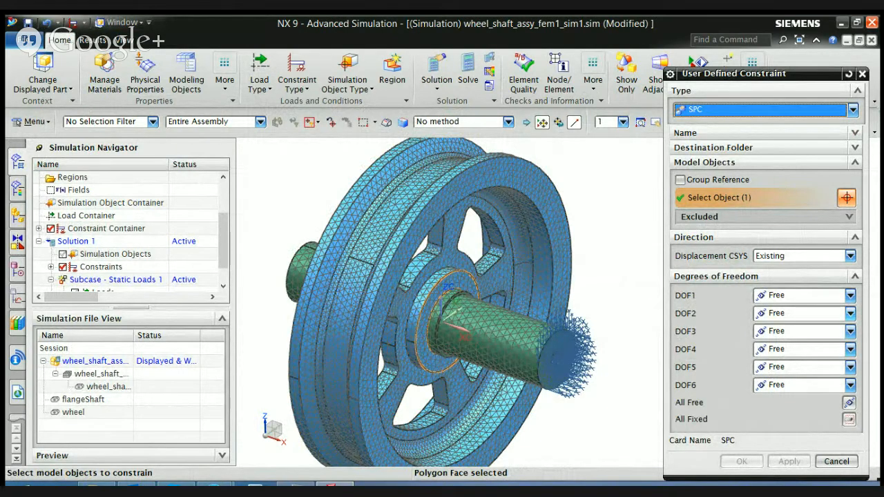
Set DOF2 and DOF3 of the hub constraint to Fixed and its displacement coordinate system to Cylindrical
{"action": "left_click", "coordinate": [850, 313]}
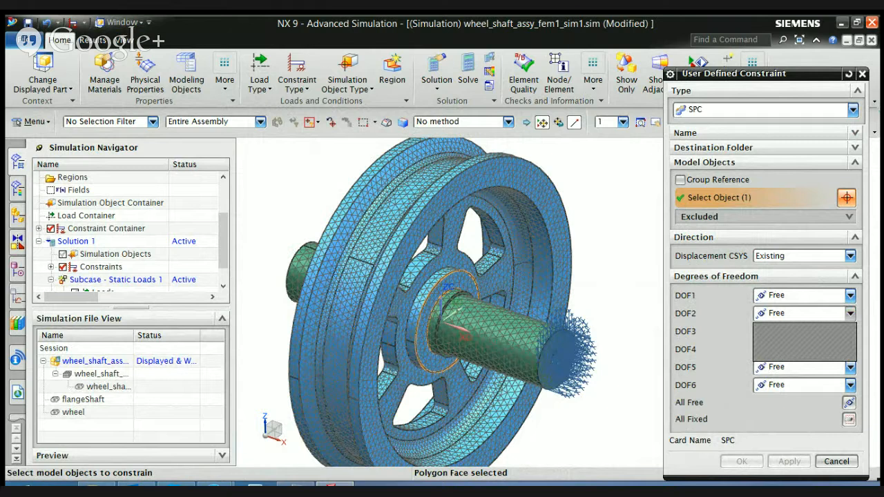
{"action": "left_click", "coordinate": [794, 350]}
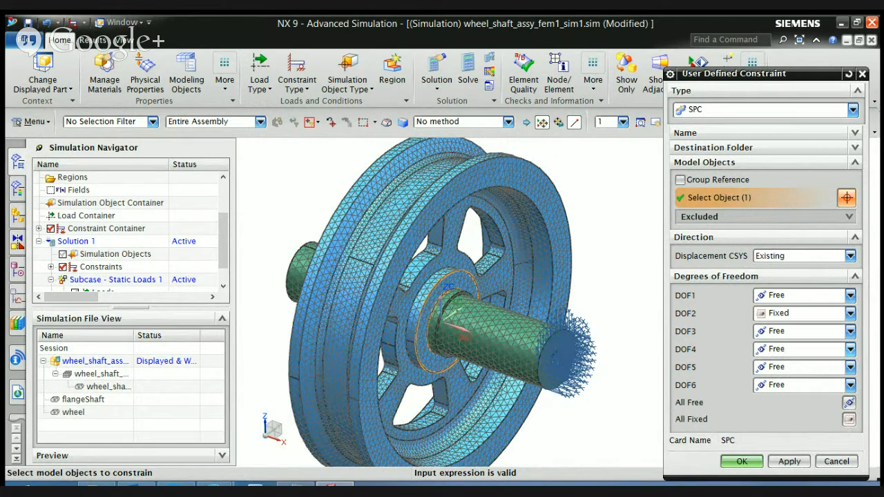
{"action": "left_click", "coordinate": [850, 331]}
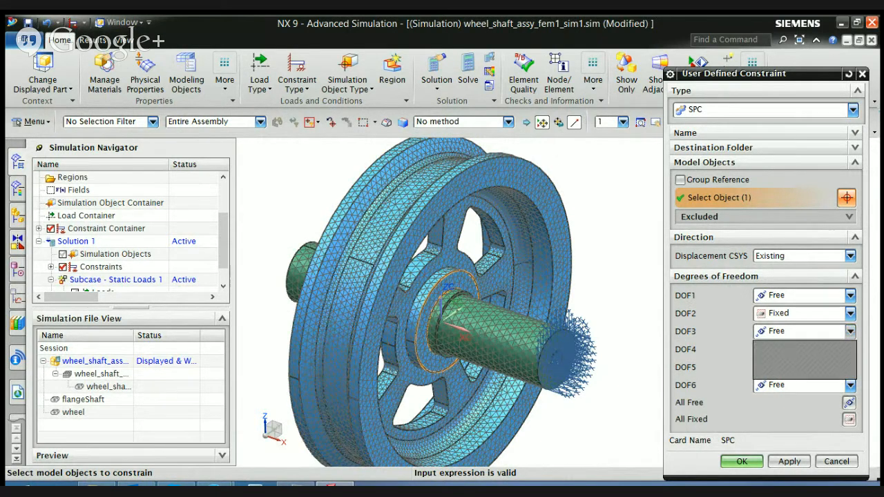
{"action": "left_click", "coordinate": [846, 356]}
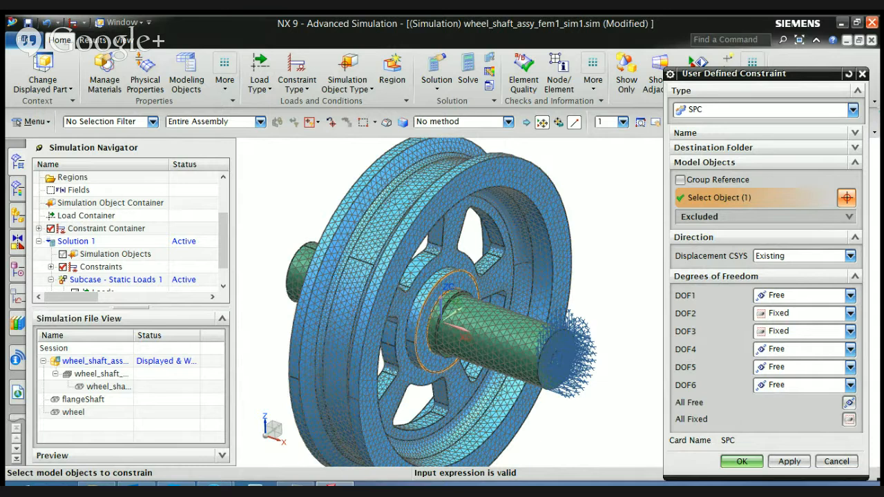
{"action": "left_click_drag", "start_coordinate": [734, 74], "coordinate": [716, 38]}
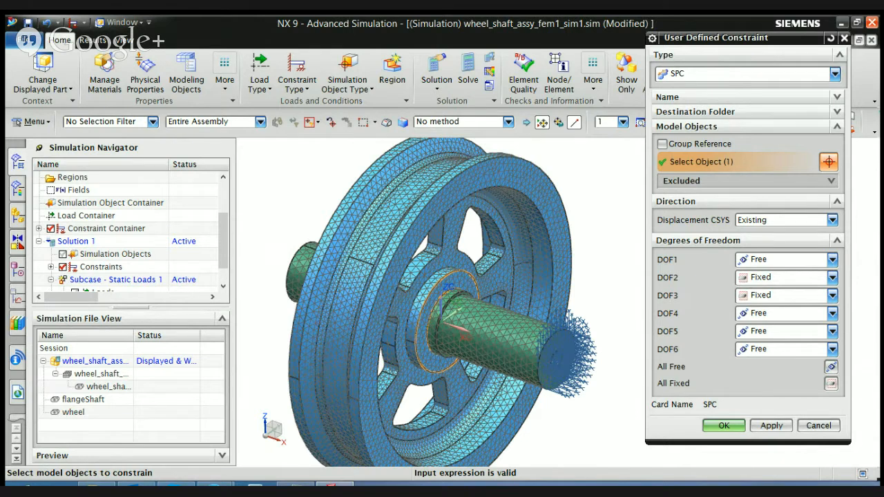
{"action": "left_click", "coordinate": [832, 220]}
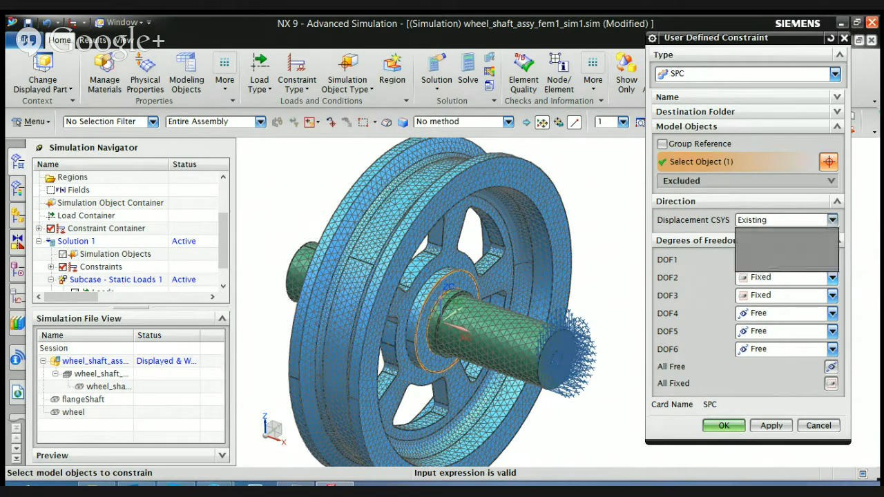
{"action": "left_click", "coordinate": [758, 256]}
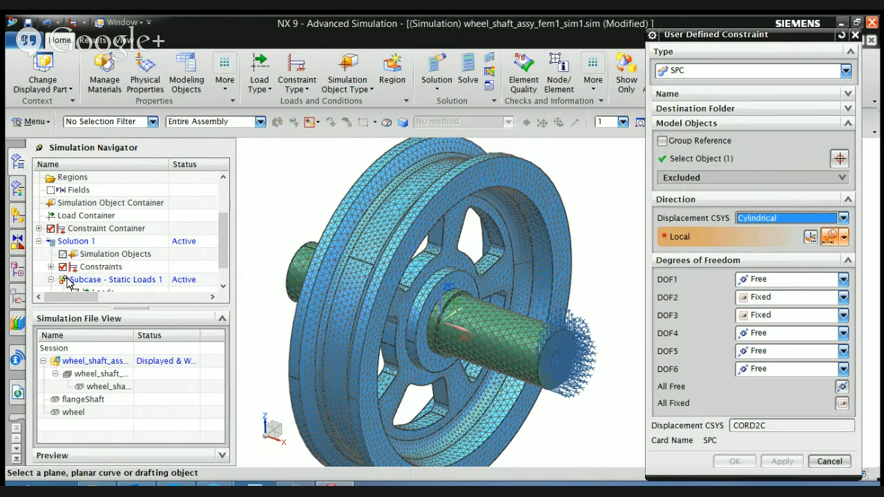
Hide the FEM's 3D collectors, shaft and Pully, leaving the polygon geometry displayed
{"action": "scroll", "coordinate": [66, 276], "scroll_direction": "down", "scroll_amount": 1}
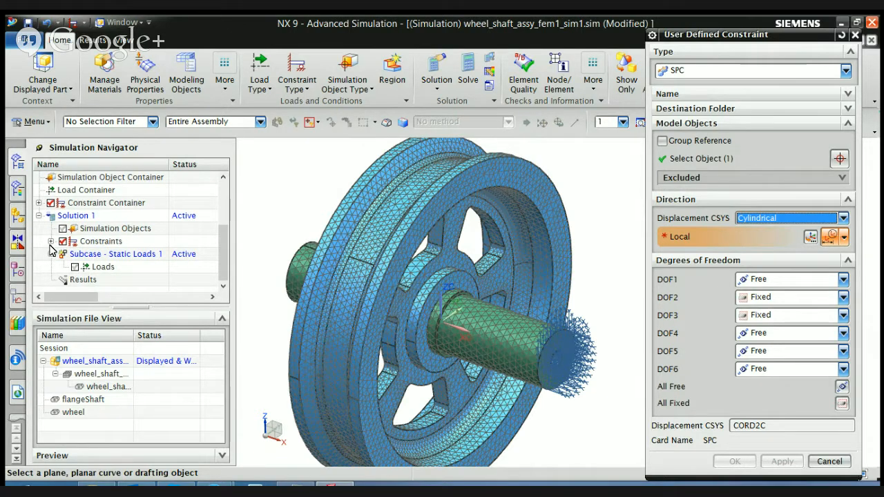
{"action": "scroll", "coordinate": [51, 250], "scroll_direction": "up", "scroll_amount": 2}
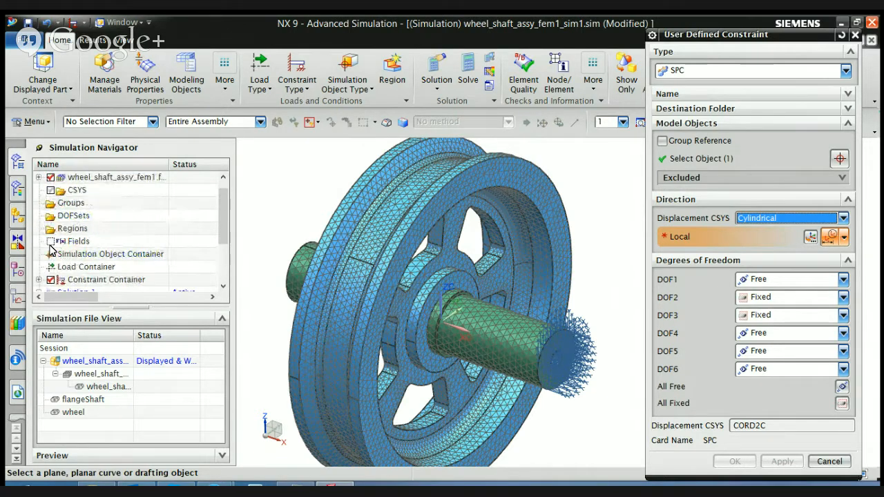
{"action": "left_click", "coordinate": [39, 178]}
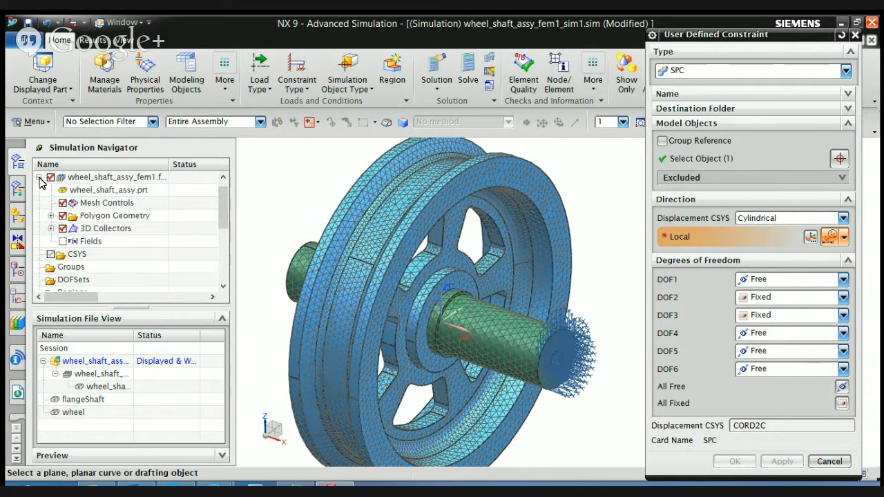
{"action": "left_click", "coordinate": [51, 216]}
{"action": "left_click", "coordinate": [51, 254]}
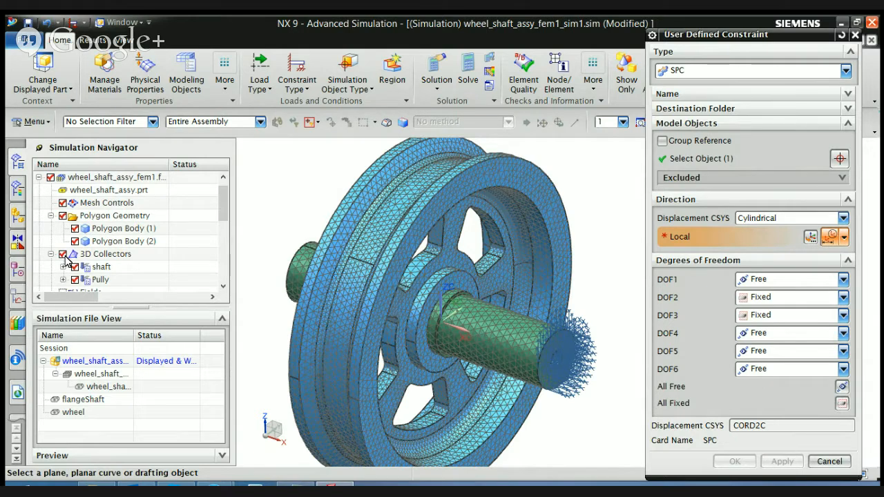
{"action": "left_click", "coordinate": [63, 255]}
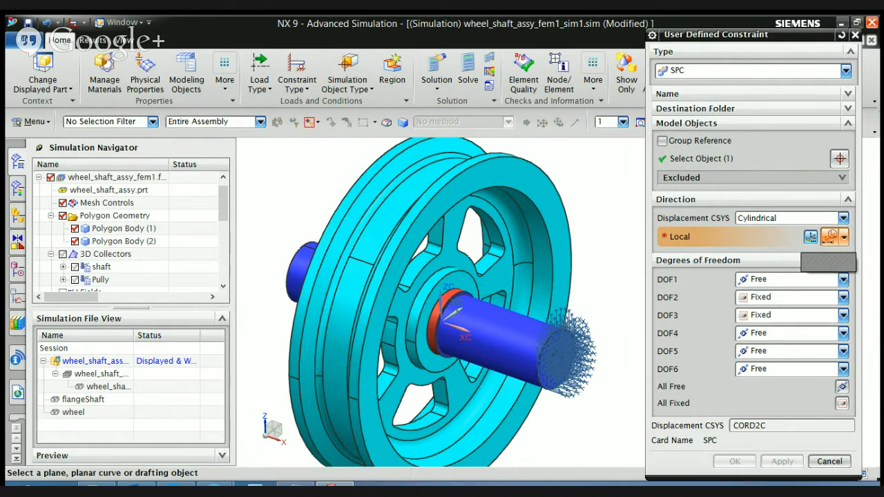
Define the constraint's local cylindrical system with CSYS of Object on the wheel hub's annular face and finish the constraint
{"action": "left_click", "coordinate": [811, 236]}
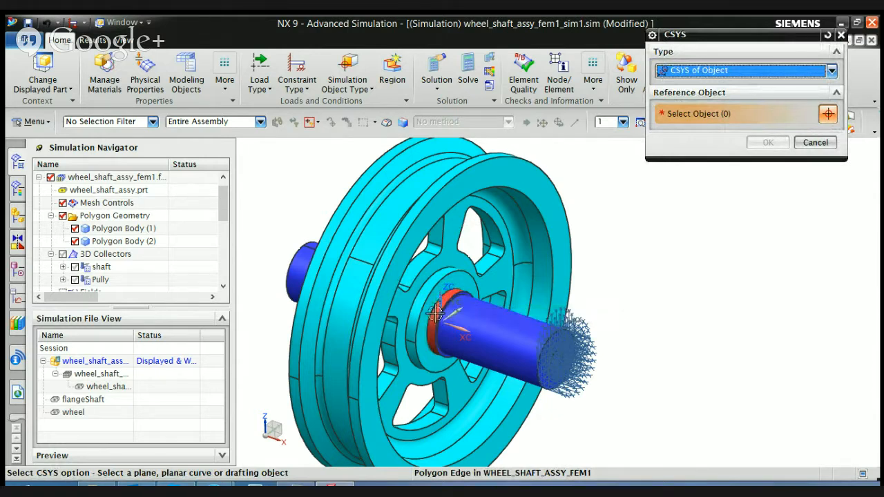
{"action": "scroll", "coordinate": [435, 313], "scroll_direction": "up", "scroll_amount": 3}
{"action": "scroll", "coordinate": [433, 306], "scroll_direction": "up", "scroll_amount": 3}
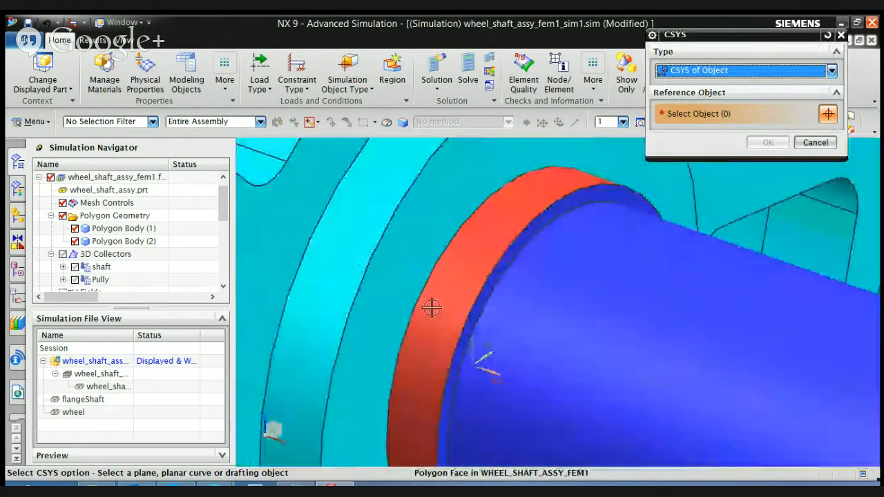
{"action": "left_click", "coordinate": [433, 261]}
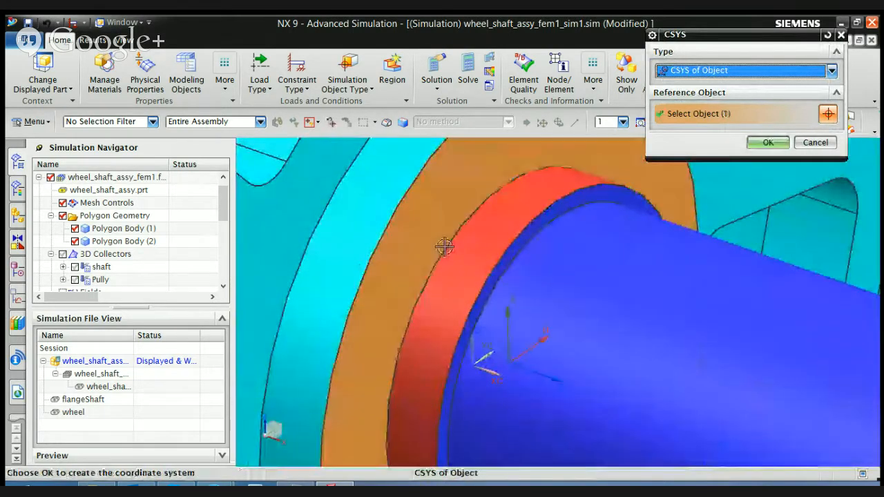
{"action": "scroll", "coordinate": [444, 246], "scroll_direction": "down", "scroll_amount": 3}
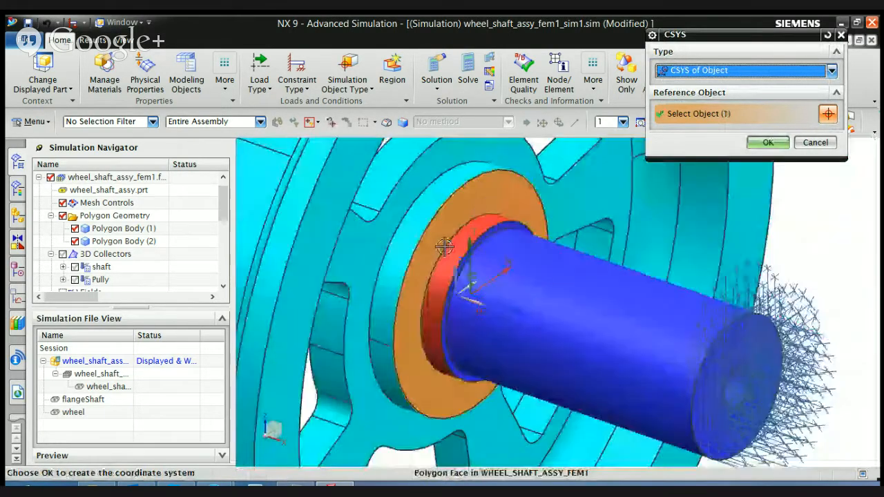
{"action": "middle_click", "coordinate": [444, 247]}
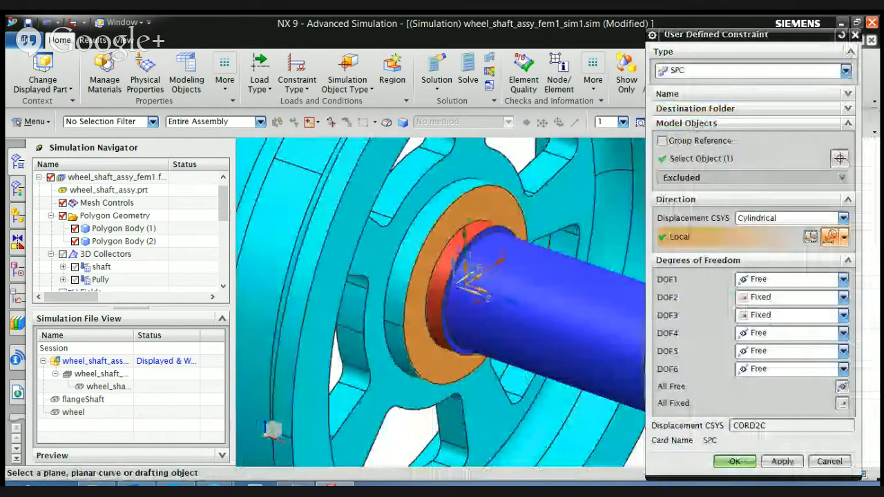
{"action": "left_click", "coordinate": [736, 462]}
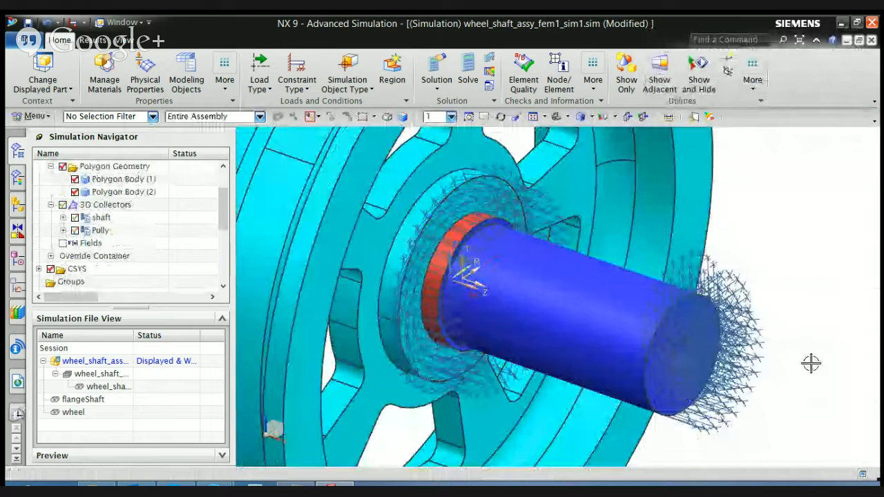
Start a surface-to-surface contact simulation object and set its type to Manual
{"action": "scroll", "coordinate": [811, 364], "scroll_direction": "down", "scroll_amount": 2}
{"action": "middle_click_drag", "start_coordinate": [813, 361], "coordinate": [751, 353]}
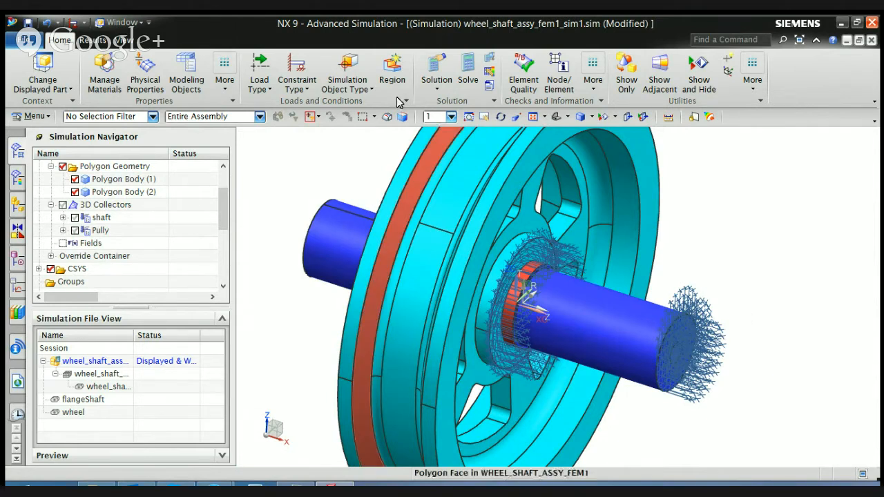
{"action": "left_click", "coordinate": [346, 91]}
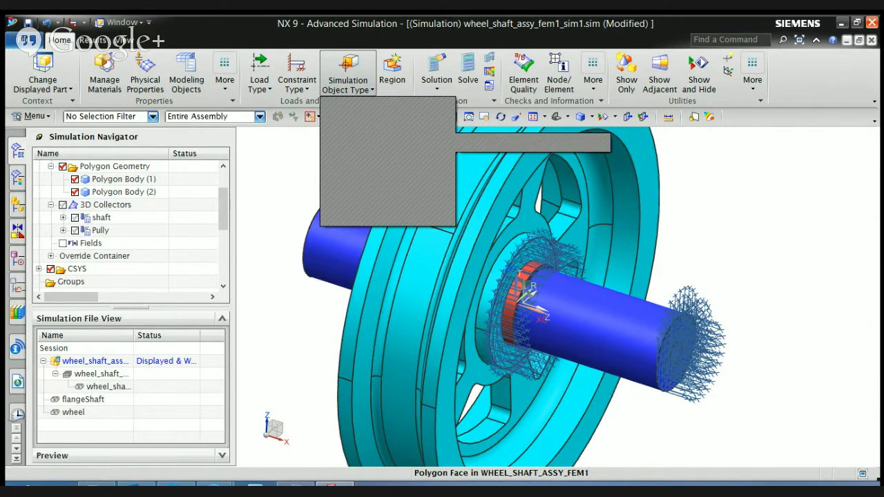
{"action": "left_click", "coordinate": [380, 132]}
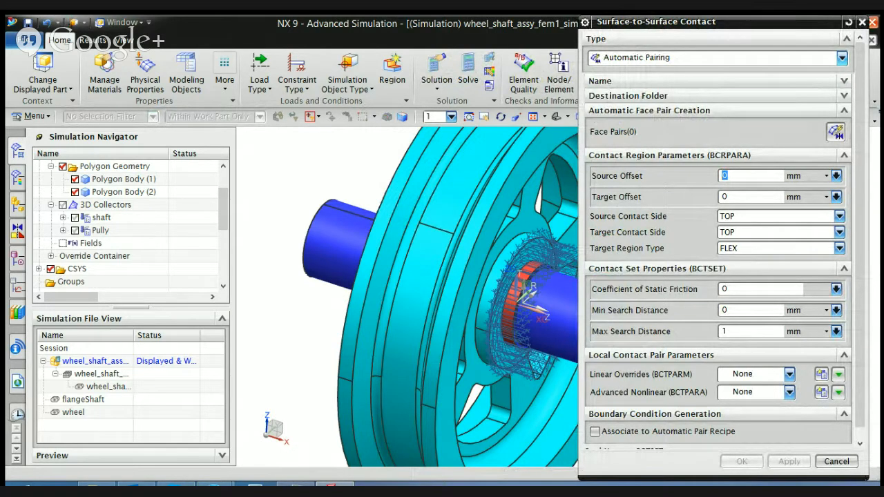
{"action": "left_click", "coordinate": [841, 58]}
{"action": "left_click", "coordinate": [630, 91]}
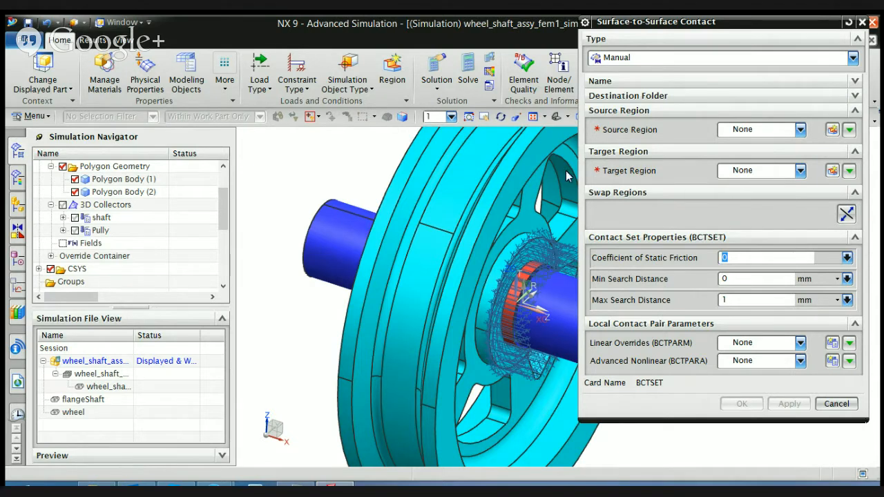
Hide the constraint symbols of Solution 1 and bring the wheel hub and shaft into clear view
{"action": "scroll", "coordinate": [517, 189], "scroll_direction": "down", "scroll_amount": 1}
{"action": "scroll", "coordinate": [518, 189], "scroll_direction": "down", "scroll_amount": 1}
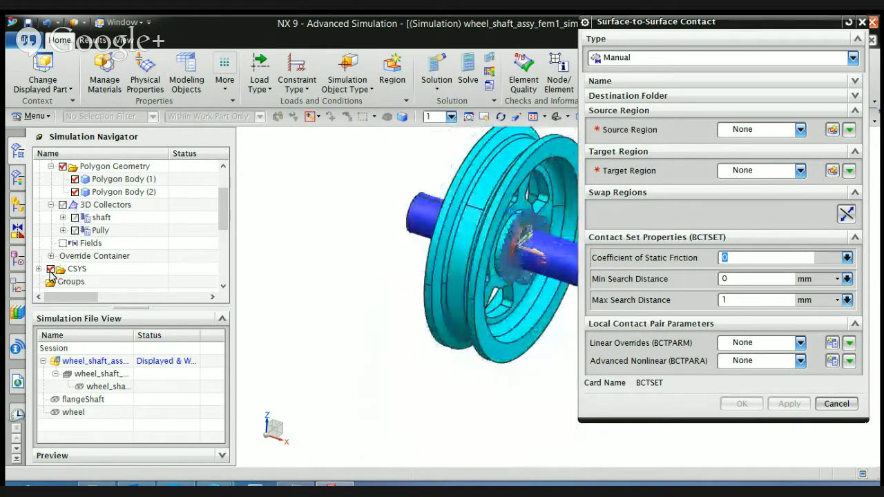
{"action": "scroll", "coordinate": [43, 272], "scroll_direction": "up", "scroll_amount": 1}
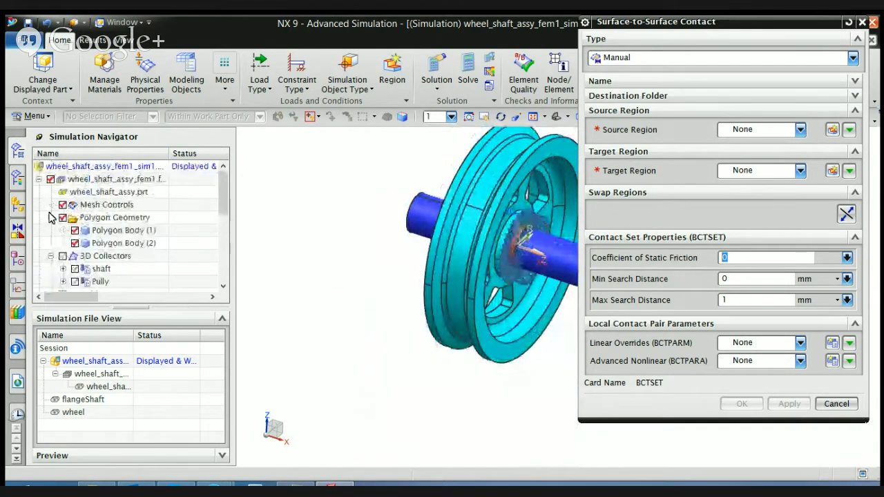
{"action": "scroll", "coordinate": [50, 269], "scroll_direction": "down", "scroll_amount": 3}
{"action": "scroll", "coordinate": [58, 276], "scroll_direction": "down", "scroll_amount": 3}
{"action": "left_click", "coordinate": [63, 243]}
{"action": "scroll", "coordinate": [355, 253], "scroll_direction": "down", "scroll_amount": 4}
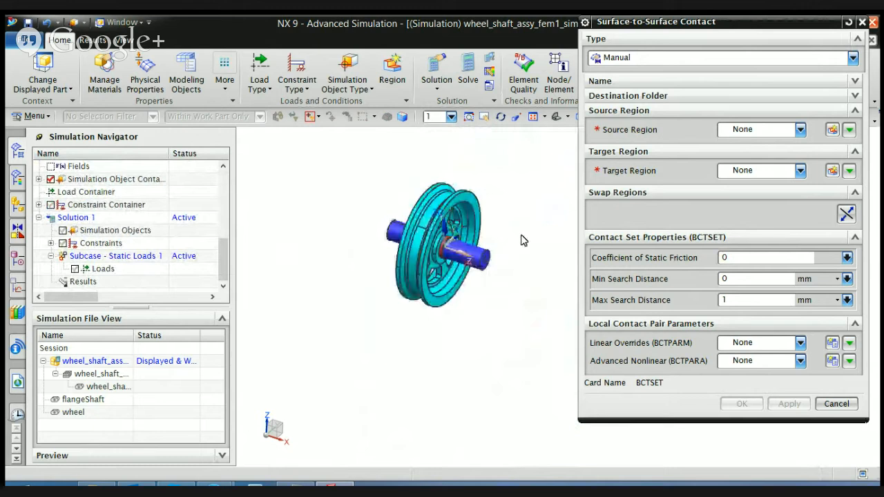
{"action": "scroll", "coordinate": [522, 241], "scroll_direction": "up", "scroll_amount": 5}
{"action": "scroll", "coordinate": [486, 271], "scroll_direction": "up", "scroll_amount": 1}
{"action": "scroll", "coordinate": [531, 259], "scroll_direction": "down", "scroll_amount": 1}
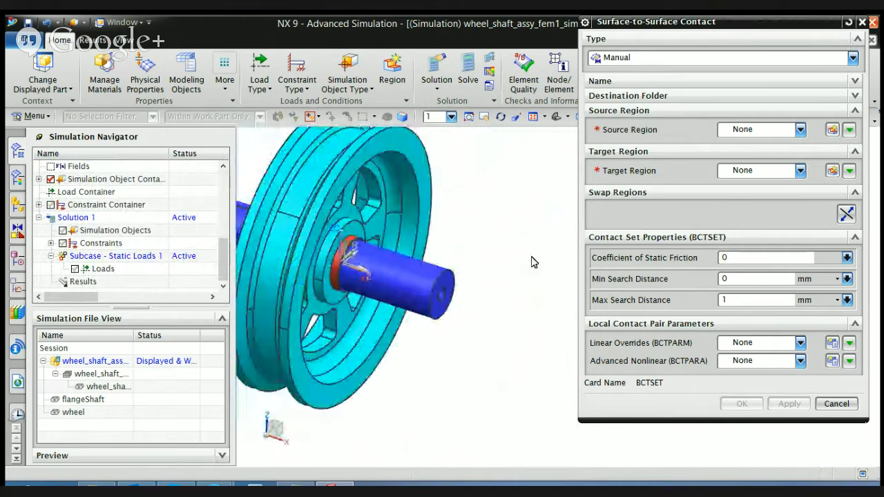
Start a new source region for the contact and hide Polygon Body (1), leaving only the shaft displayed
{"action": "left_click", "coordinate": [801, 130]}
{"action": "left_click", "coordinate": [800, 129]}
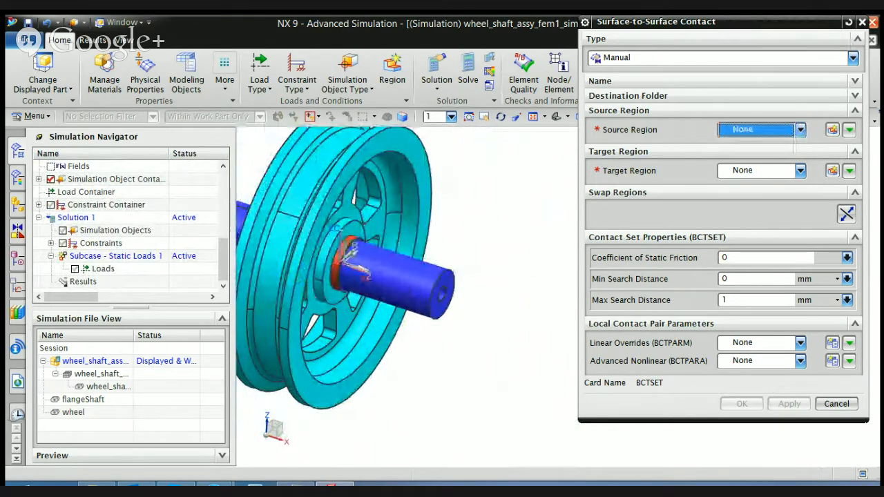
{"action": "left_click", "coordinate": [832, 129]}
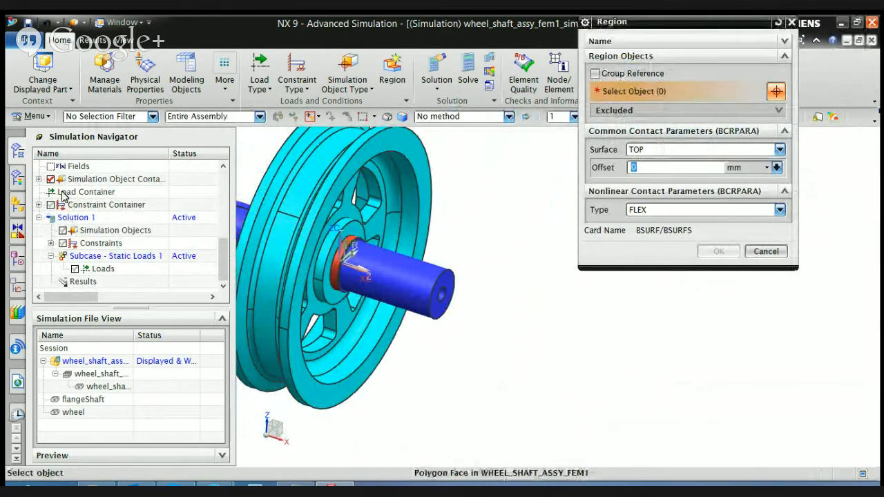
{"action": "scroll", "coordinate": [53, 189], "scroll_direction": "up", "scroll_amount": 5}
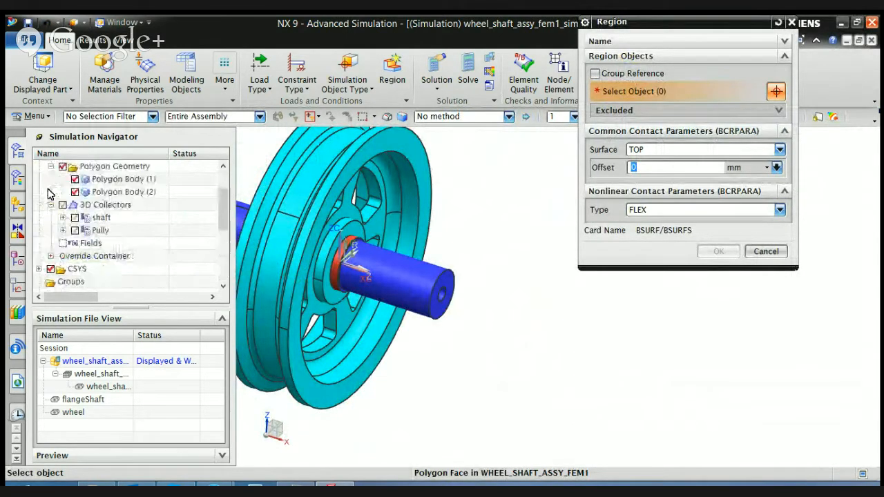
{"action": "left_click", "coordinate": [75, 192]}
{"action": "left_click", "coordinate": [74, 192]}
{"action": "left_click", "coordinate": [74, 179]}
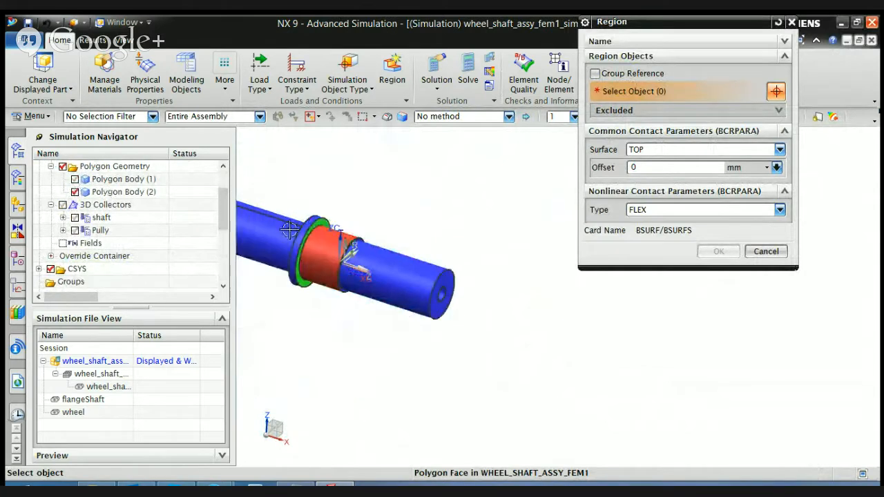
Define the source region on the shaft's cylindrical seat beside the flange, with an offset of 0.05 mm
{"action": "left_click", "coordinate": [334, 248]}
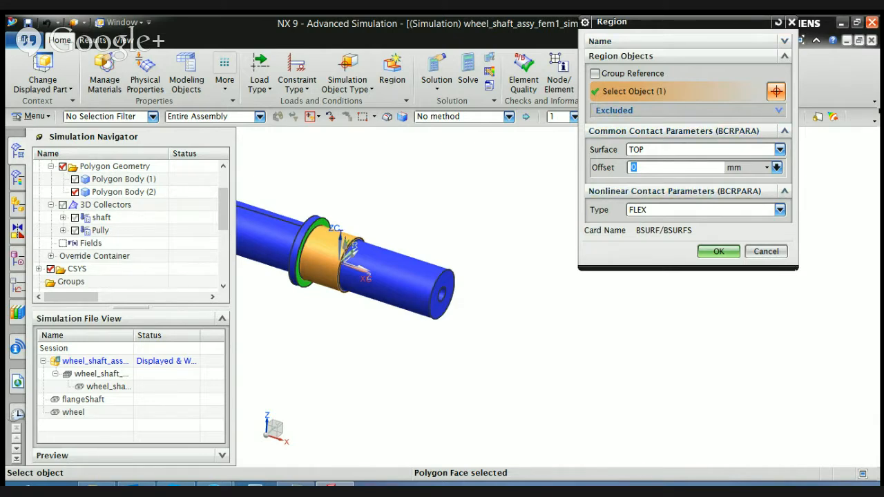
{"action": "left_click", "coordinate": [778, 110]}
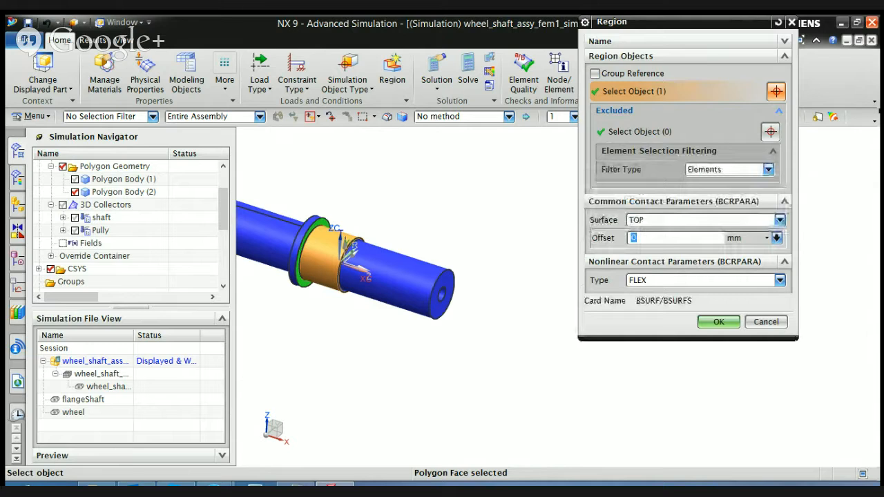
{"action": "left_click", "coordinate": [778, 110]}
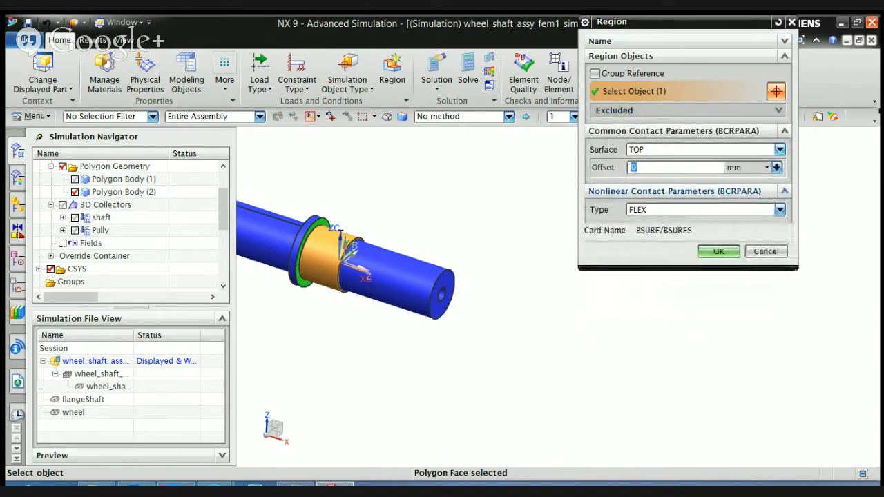
{"action": "type", "text": "0.05"}
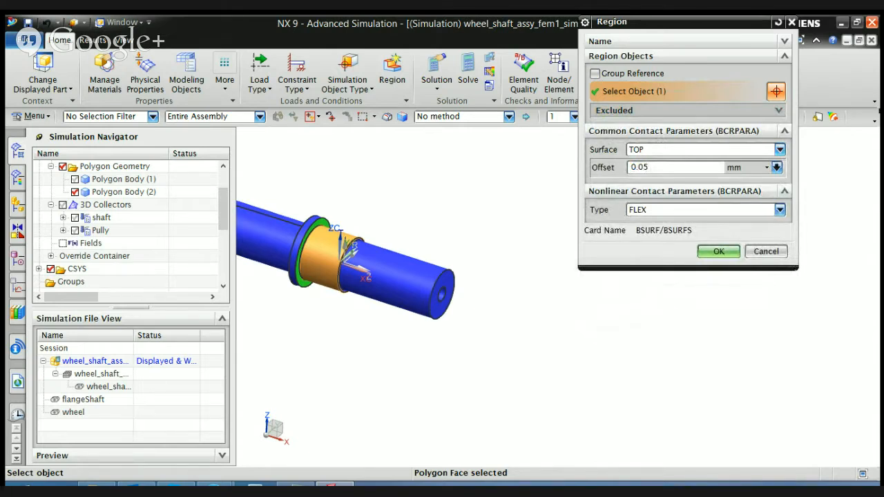
{"action": "key", "text": "Return"}
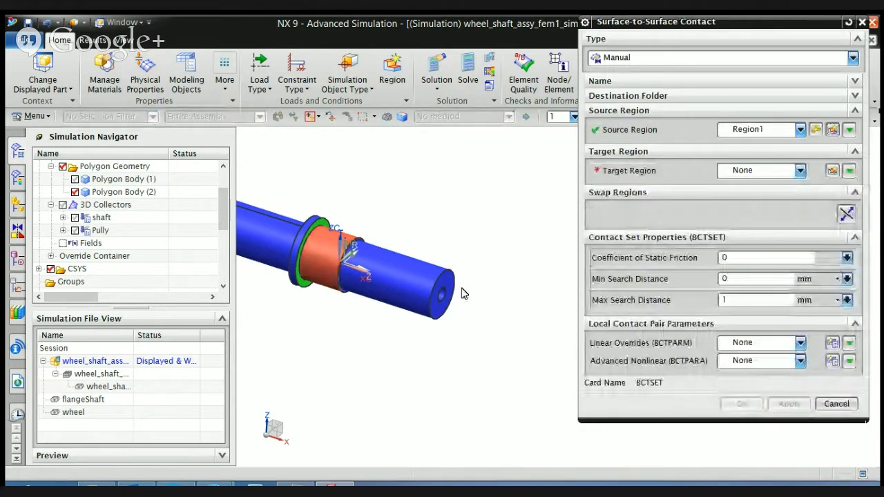
Display only Polygon Body (1), the wheel, and create the contact's target region on the hub's inner bore face
{"action": "left_click", "coordinate": [75, 179]}
{"action": "left_click", "coordinate": [75, 191]}
{"action": "scroll", "coordinate": [356, 275], "scroll_direction": "up", "scroll_amount": 5}
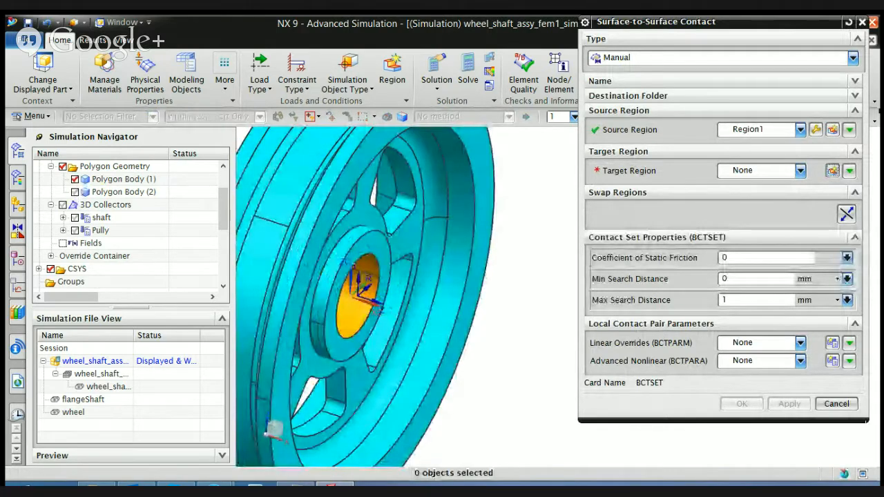
{"action": "left_click", "coordinate": [832, 170]}
{"action": "left_click", "coordinate": [364, 275]}
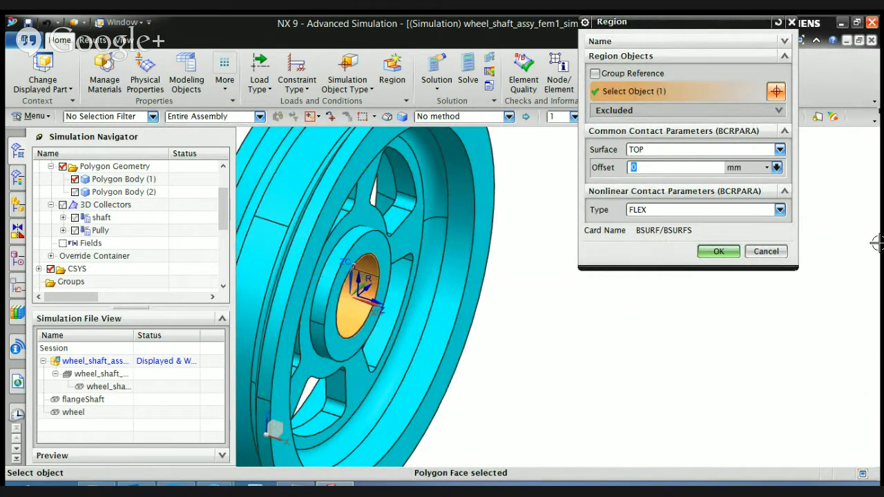
{"action": "left_click", "coordinate": [718, 251]}
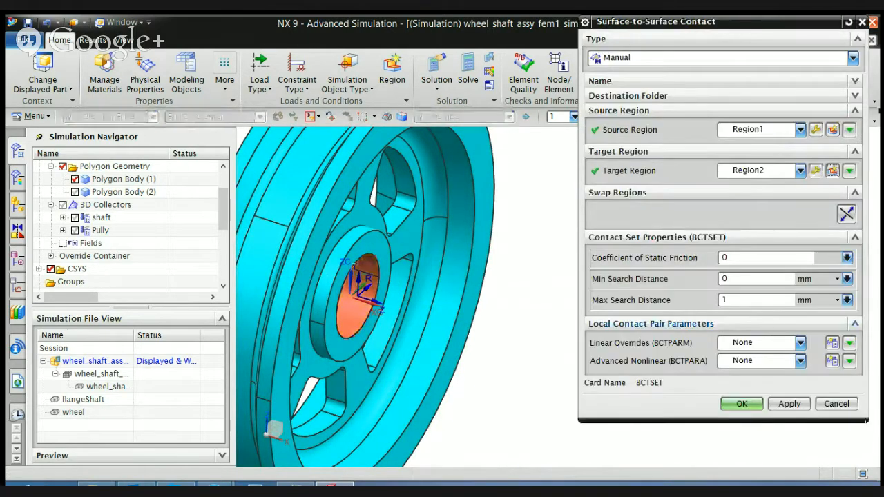
Set the contact's minimum search distance to 0 mm and maximum to 3 mm, and finish the contact definition
{"action": "scroll", "coordinate": [334, 262], "scroll_direction": "up", "scroll_amount": 5}
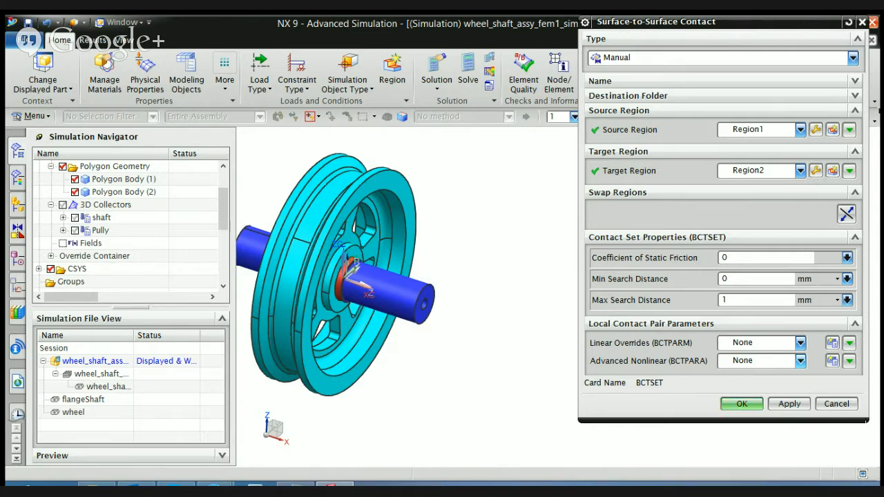
{"action": "double_click", "coordinate": [725, 279]}
{"action": "type", "text": "0"}
{"action": "key", "text": "Tab"}
{"action": "type", "text": "3"}
{"action": "left_click", "coordinate": [738, 404]}
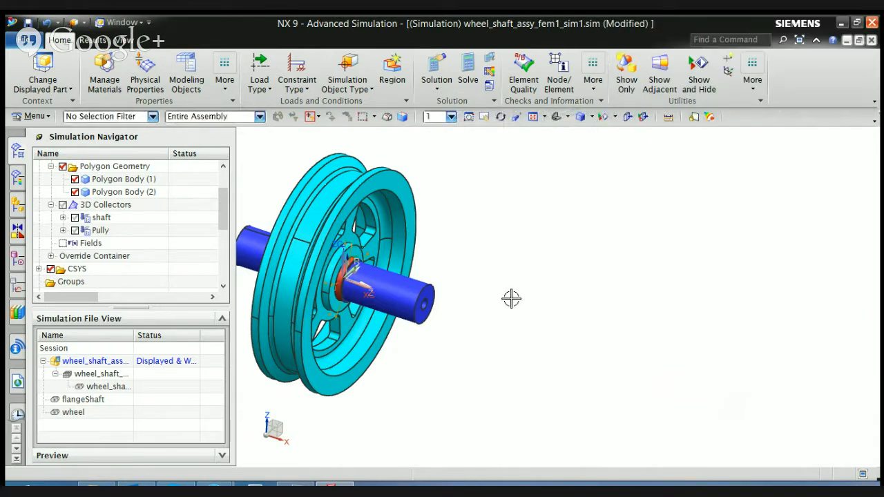
Solve Solution 1 of the wheel and shaft assembly and close the solution monitor once the job is finished
{"action": "scroll", "coordinate": [512, 298], "scroll_direction": "down", "scroll_amount": 2}
{"action": "scroll", "coordinate": [461, 293], "scroll_direction": "up", "scroll_amount": 4}
{"action": "scroll", "coordinate": [446, 289], "scroll_direction": "down", "scroll_amount": 2}
{"action": "middle_click_drag", "start_coordinate": [446, 288], "coordinate": [654, 365], "text": "shift"}
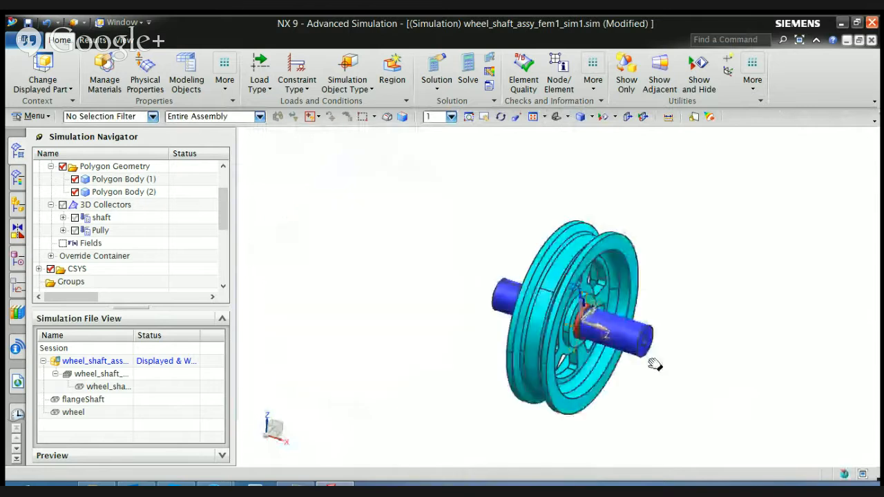
{"action": "right_click", "coordinate": [661, 274]}
{"action": "left_click", "coordinate": [711, 41]}
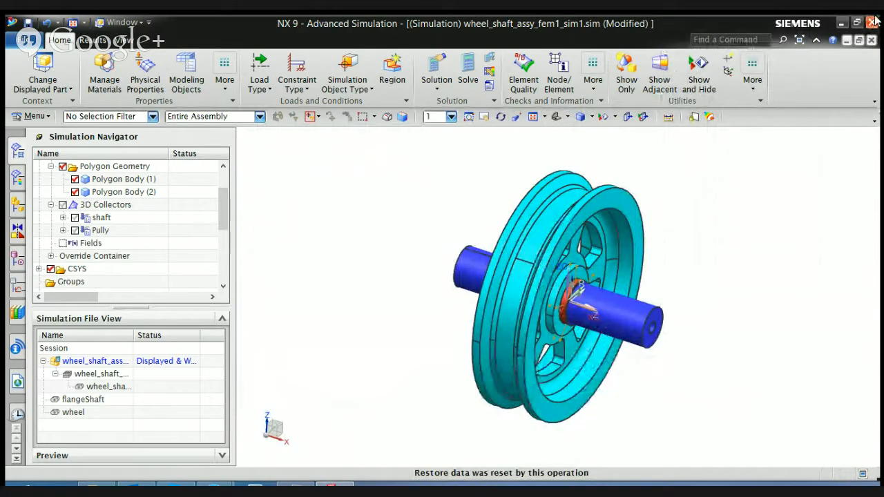
{"action": "mouse_move", "coordinate": [876, 21]}
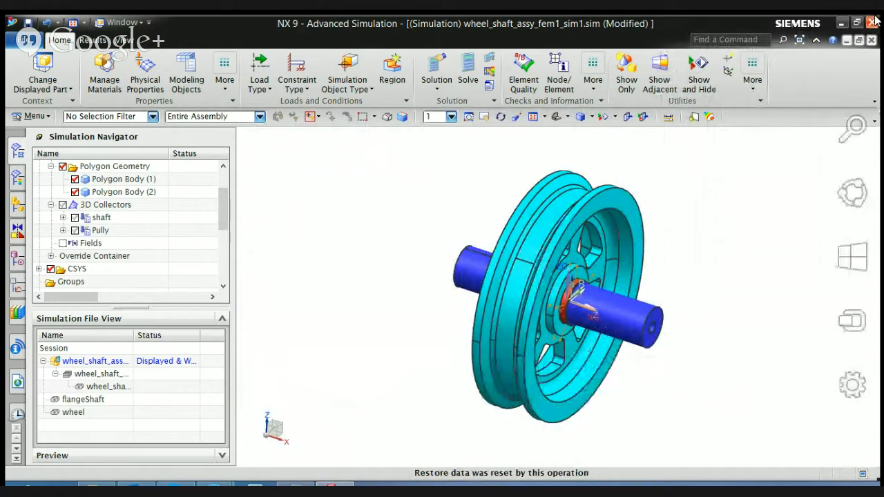
{"action": "left_click", "coordinate": [468, 78]}
{"action": "left_click", "coordinate": [652, 138]}
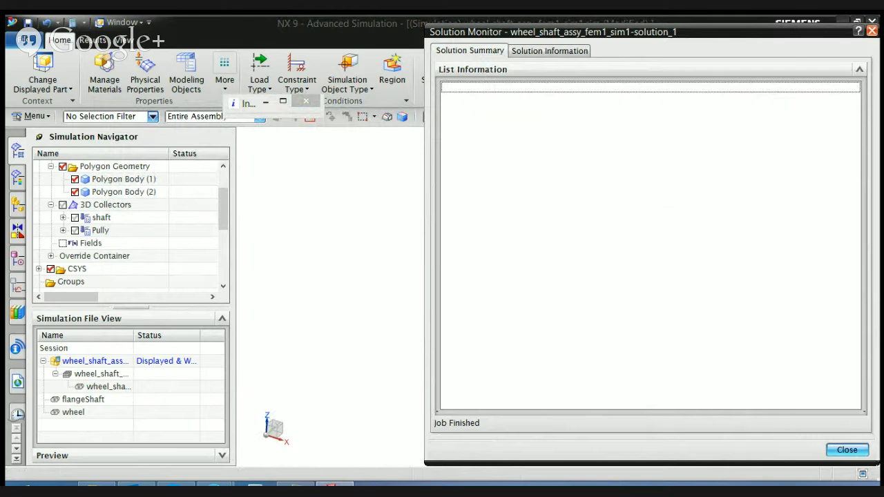
{"action": "left_click", "coordinate": [847, 450]}
Specify wheel_shaft_assy_fem1_sim1-solution_1.op2 from D:\Study's\NX\Results as the solution's results file
{"action": "scroll", "coordinate": [126, 222], "scroll_direction": "down", "scroll_amount": 5}
{"action": "left_click", "coordinate": [77, 283]}
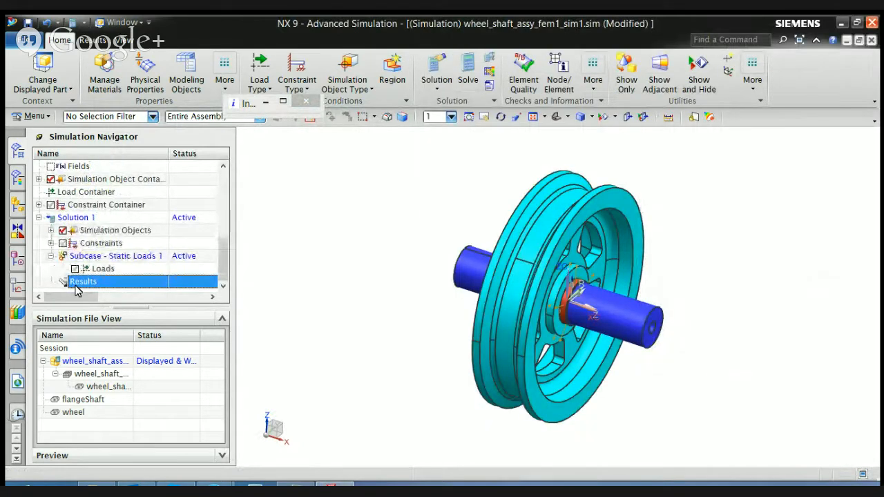
{"action": "right_click", "coordinate": [78, 289]}
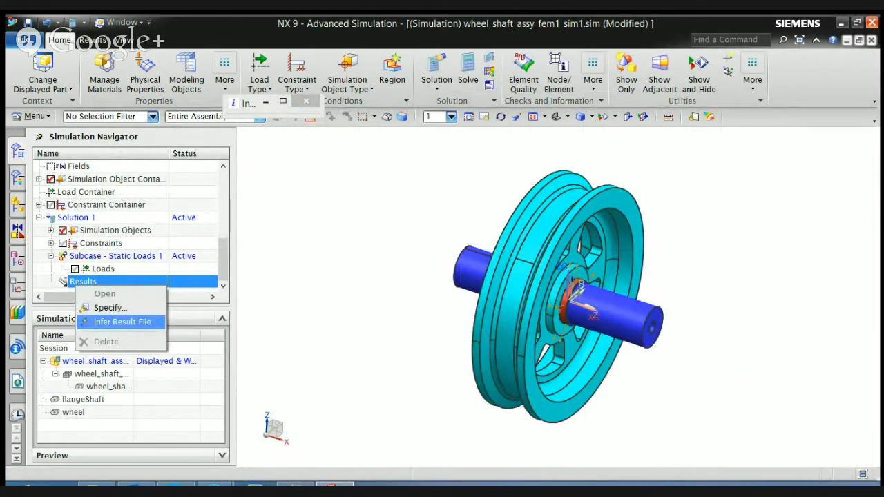
{"action": "left_click", "coordinate": [107, 307]}
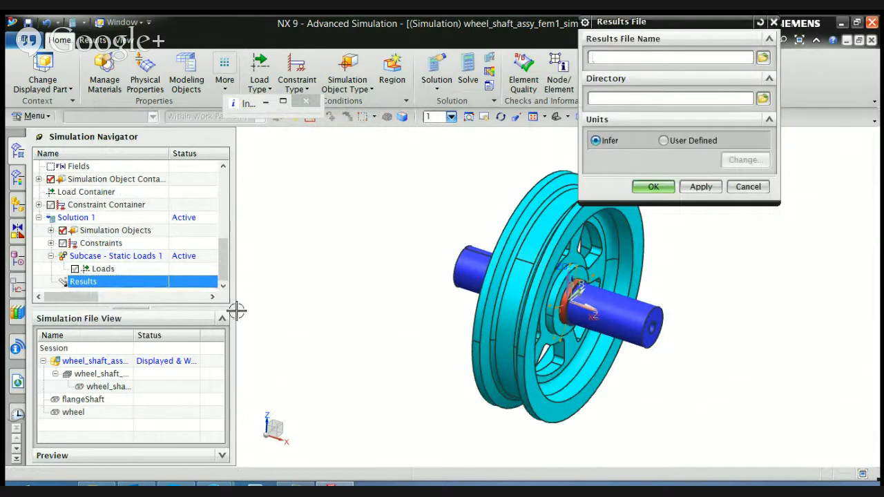
{"action": "left_click", "coordinate": [762, 58]}
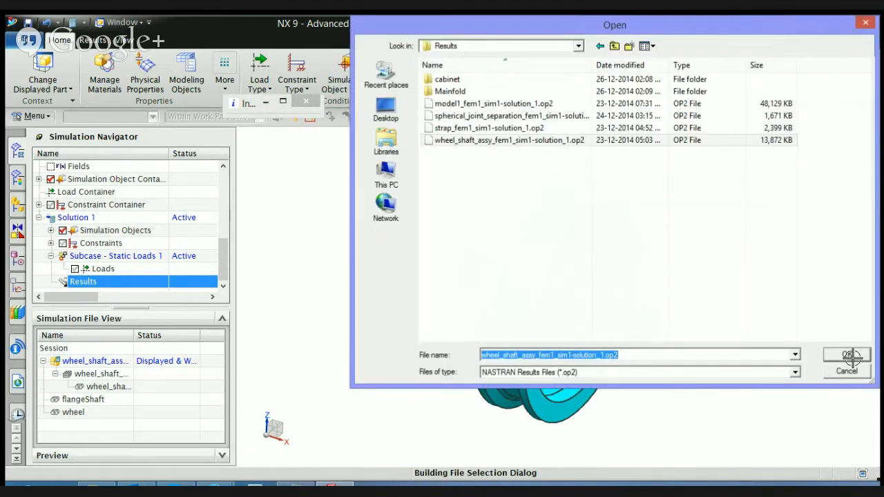
{"action": "left_click", "coordinate": [846, 356]}
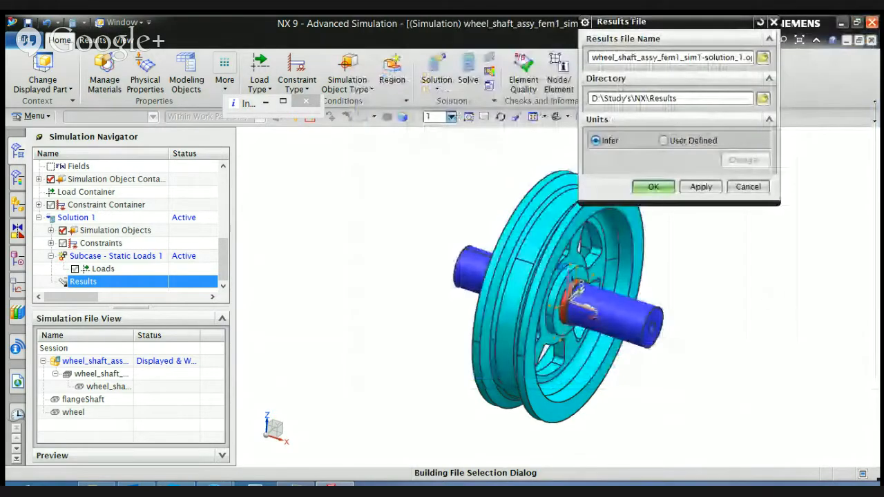
{"action": "left_click", "coordinate": [653, 187]}
Open the solution results, plot the nodal displacement magnitude, and examine the contact area between the hub and shaft
{"action": "double_click", "coordinate": [82, 281]}
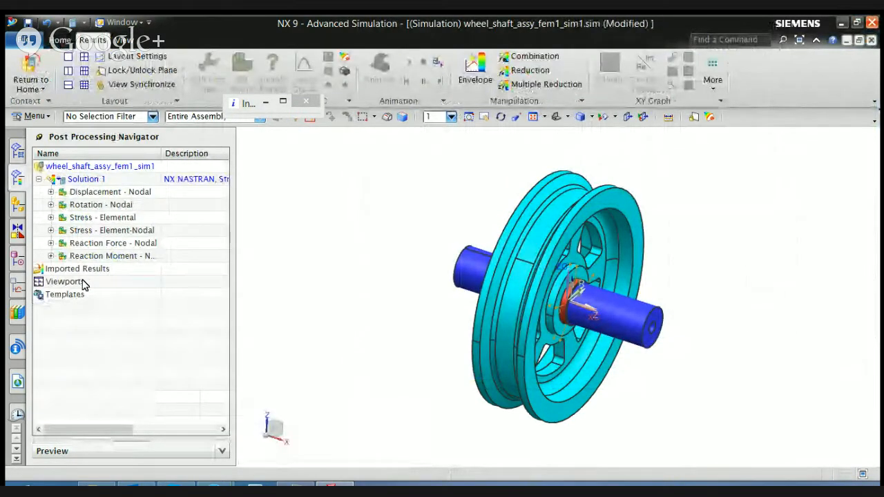
{"action": "left_click", "coordinate": [50, 192]}
{"action": "double_click", "coordinate": [80, 243]}
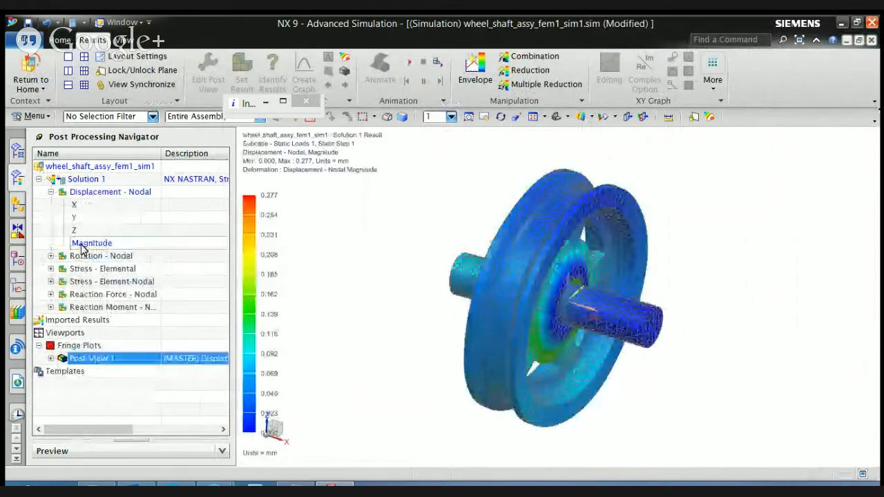
{"action": "scroll", "coordinate": [529, 275], "scroll_direction": "up", "scroll_amount": 3}
{"action": "scroll", "coordinate": [607, 282], "scroll_direction": "down", "scroll_amount": 3}
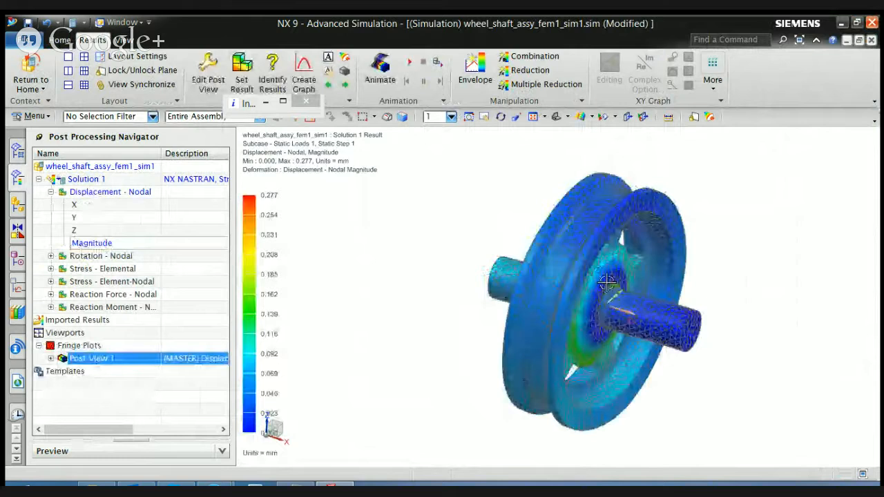
{"action": "middle_click_drag", "start_coordinate": [606, 282], "coordinate": [569, 293]}
{"action": "scroll", "coordinate": [584, 276], "scroll_direction": "up", "scroll_amount": 5}
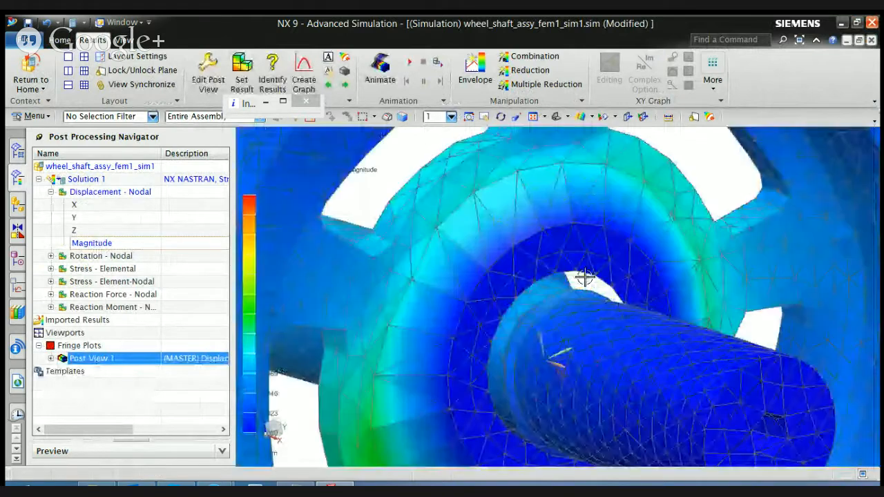
Replot the nodal displacement magnitude for the whole wheel and shaft assembly, and collapse the nodal displacement results
{"action": "scroll", "coordinate": [584, 276], "scroll_direction": "down", "scroll_amount": 2}
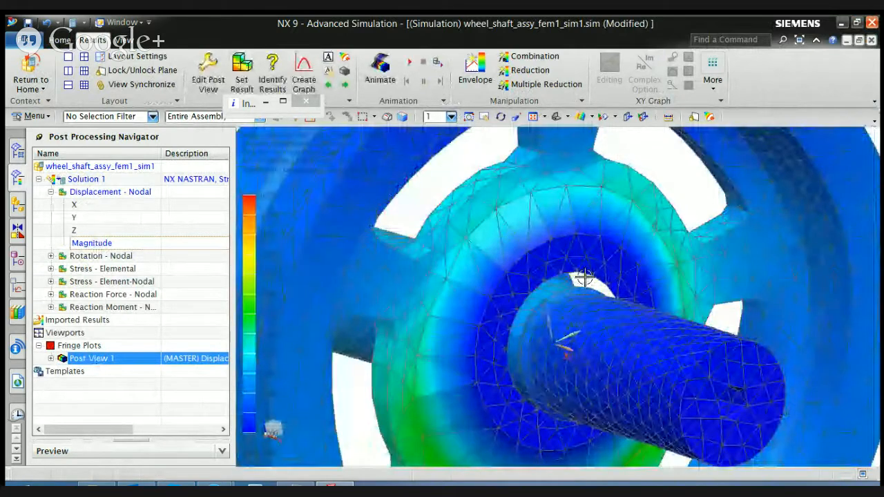
{"action": "scroll", "coordinate": [584, 277], "scroll_direction": "down", "scroll_amount": 3}
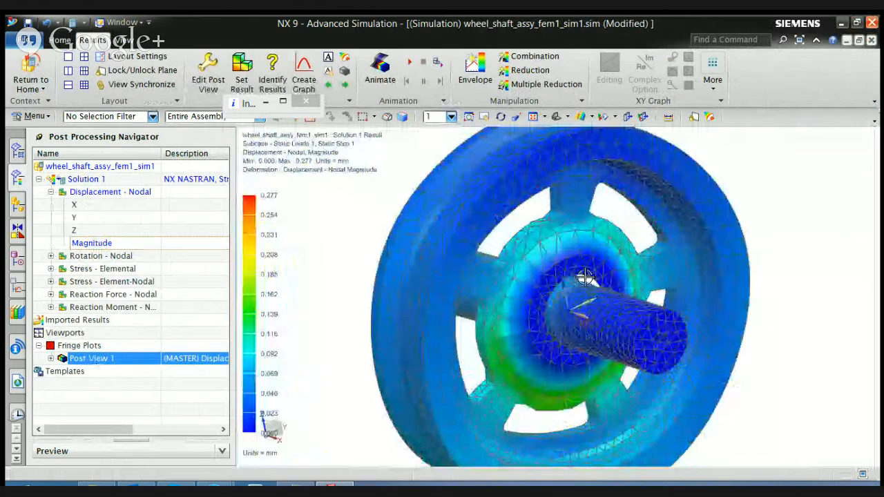
{"action": "left_click", "coordinate": [443, 102]}
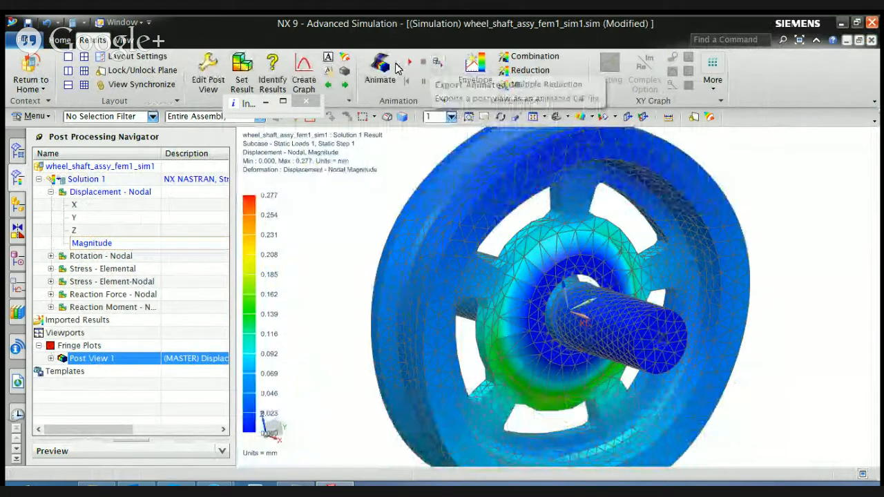
{"action": "left_click", "coordinate": [89, 246]}
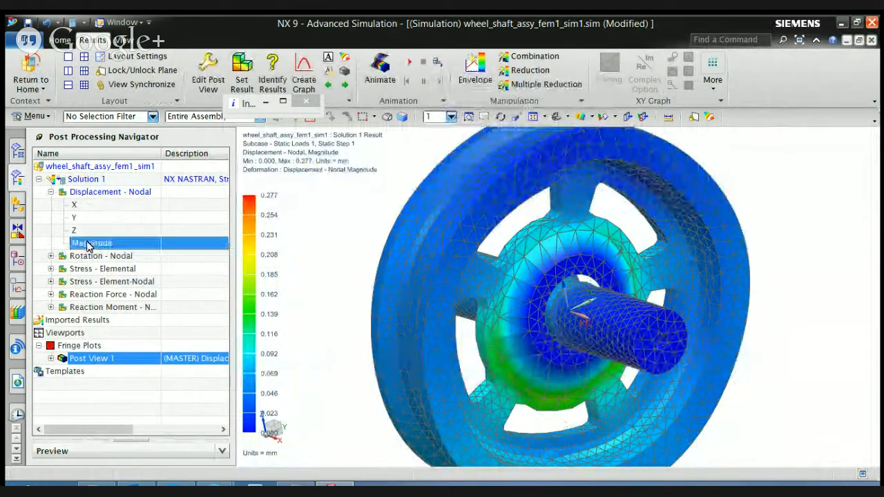
{"action": "right_click", "coordinate": [88, 247]}
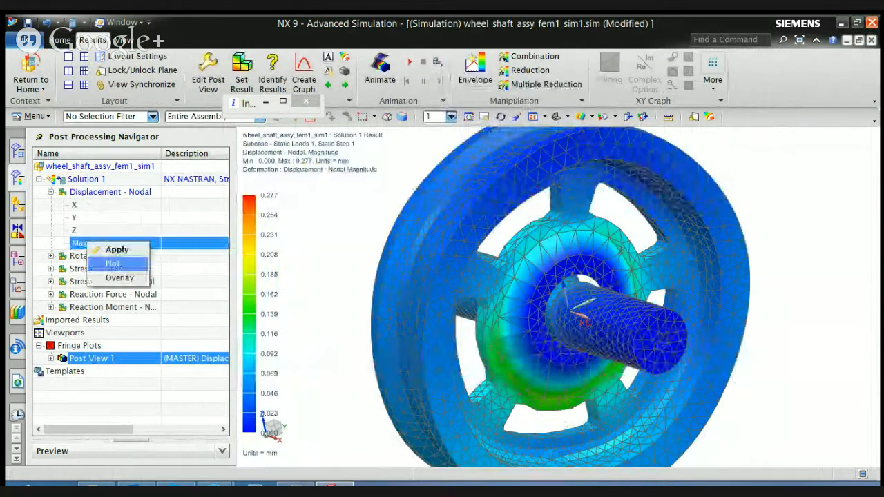
{"action": "left_click", "coordinate": [114, 264]}
{"action": "left_click", "coordinate": [51, 192]}
{"action": "left_click", "coordinate": [69, 181]}
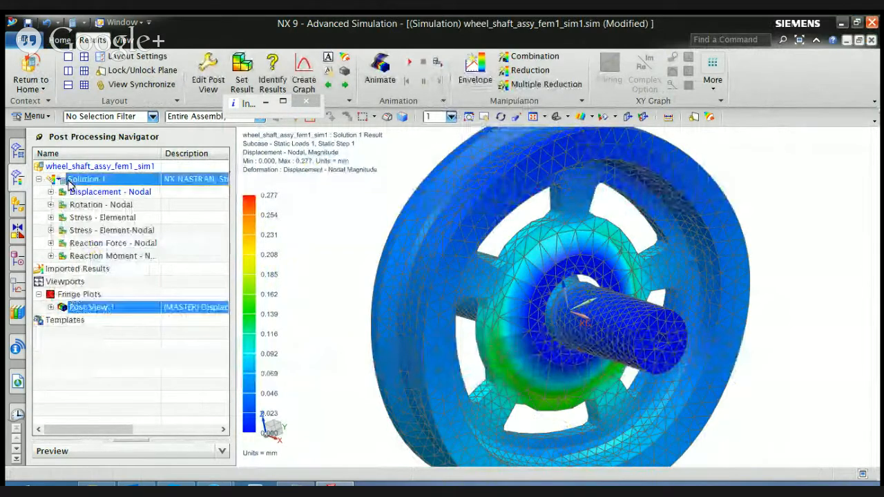
{"action": "right_click", "coordinate": [70, 182]}
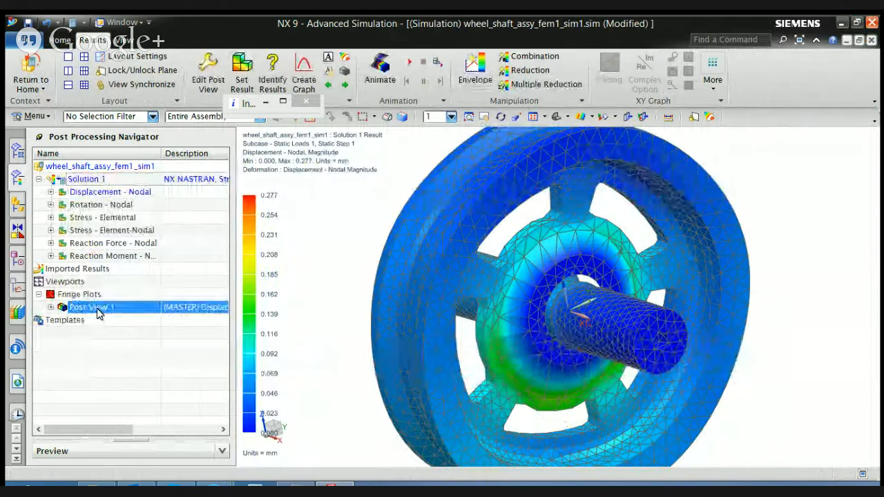
{"action": "left_click", "coordinate": [61, 169]}
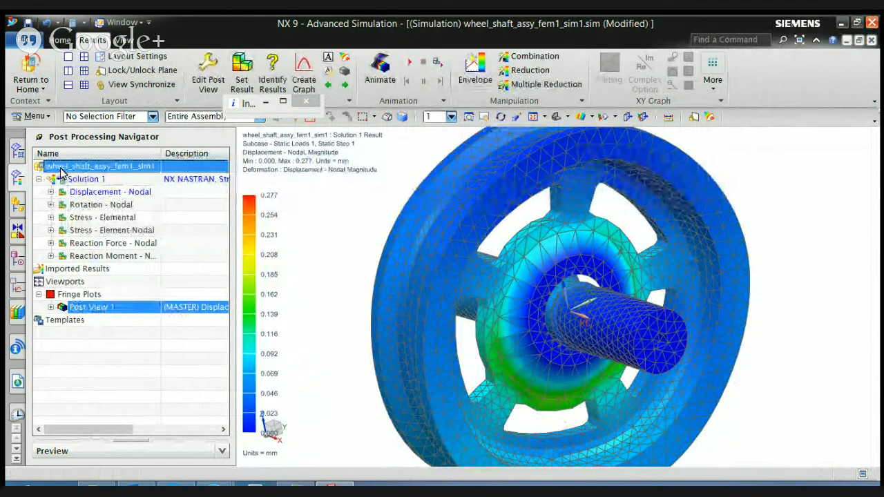
{"action": "left_click", "coordinate": [86, 179]}
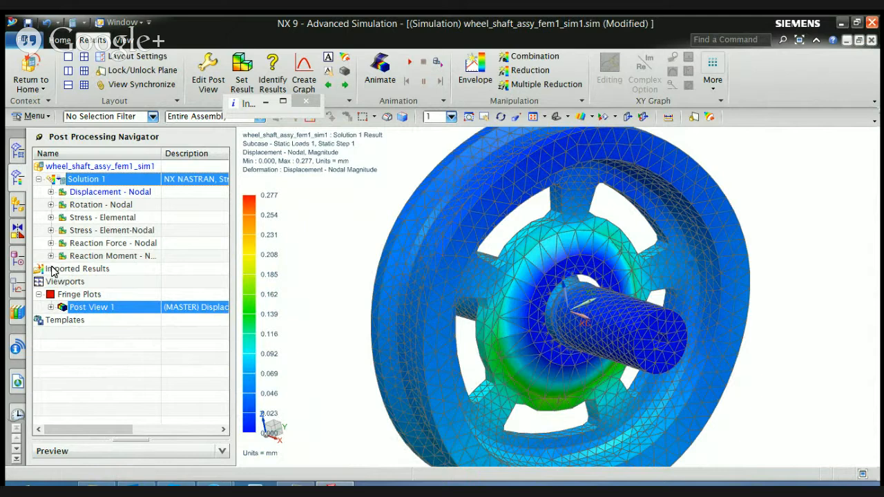
Expand Post View 1, show its annotations on the displacement plot, and hide them again
{"action": "left_click", "coordinate": [50, 307]}
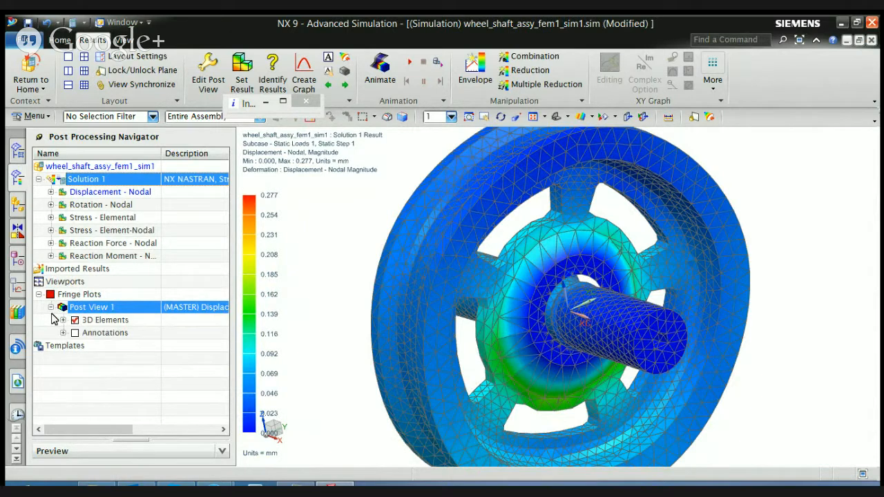
{"action": "left_click", "coordinate": [63, 332]}
{"action": "left_click", "coordinate": [63, 332]}
{"action": "left_click", "coordinate": [75, 333]}
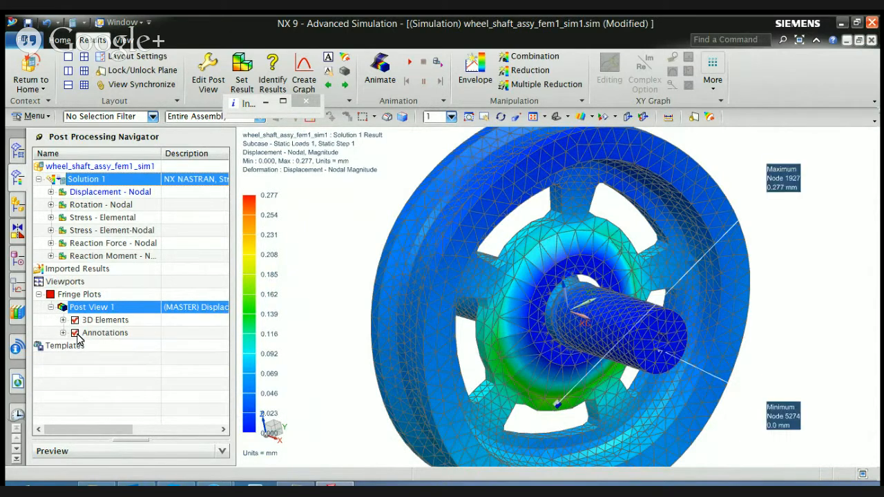
{"action": "left_click", "coordinate": [75, 333]}
Plot the nodal rotation magnitude, followed by the element-nodal Von-Mises stress of Solution 1
{"action": "left_click", "coordinate": [52, 203]}
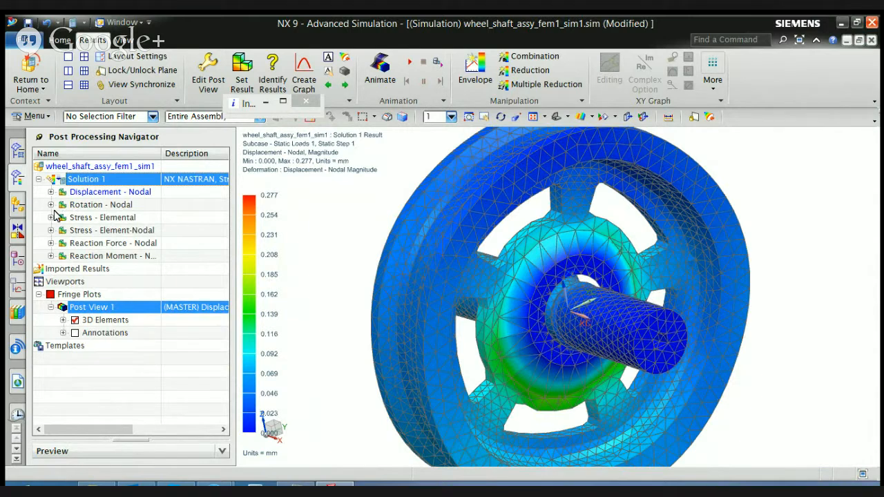
{"action": "double_click", "coordinate": [72, 257]}
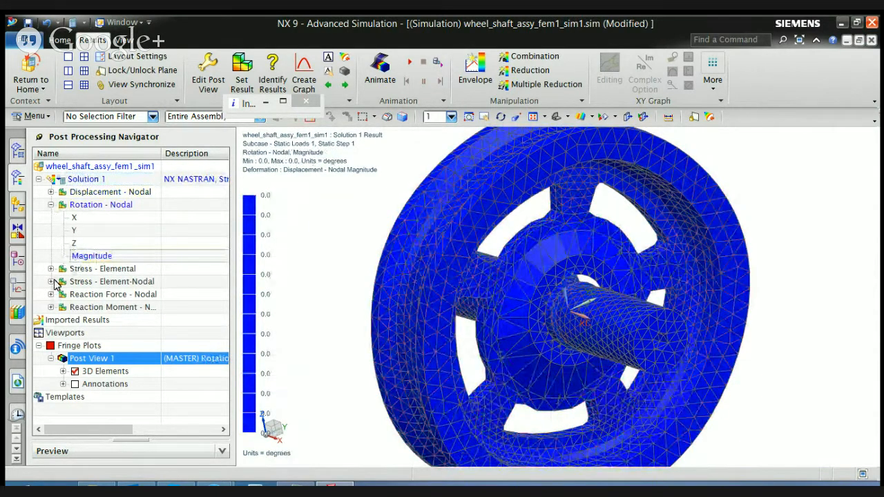
{"action": "left_click", "coordinate": [51, 281]}
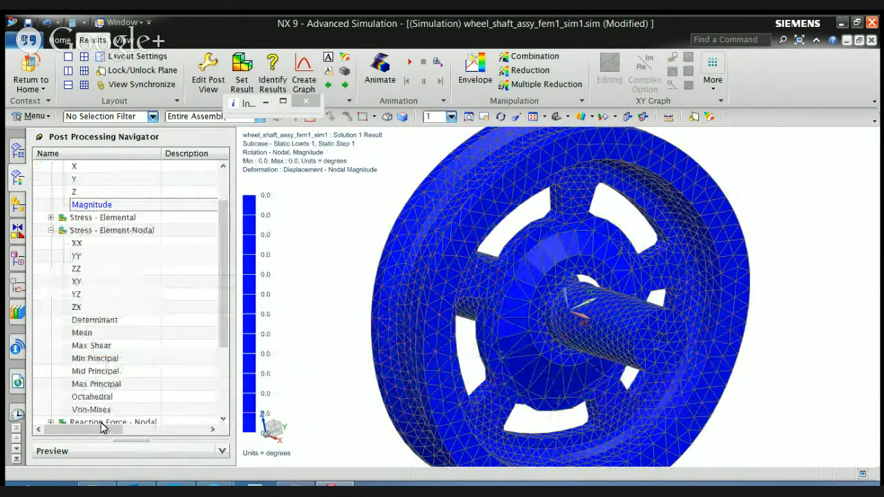
{"action": "scroll", "coordinate": [110, 395], "scroll_direction": "down", "scroll_amount": 1}
{"action": "double_click", "coordinate": [93, 371]}
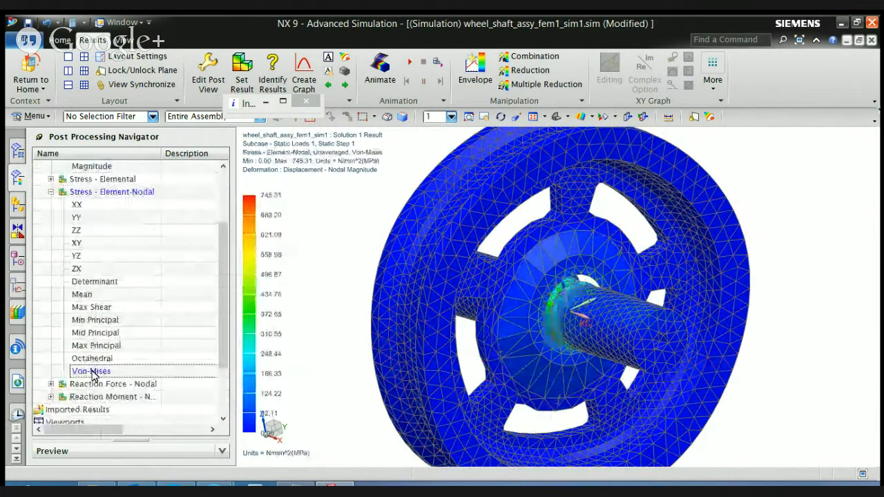
{"action": "left_click", "coordinate": [51, 192]}
Plot the nodal reaction moment magnitude, followed by the nodal reaction force magnitude, and examine the hub and shaft interface
{"action": "left_click", "coordinate": [53, 294]}
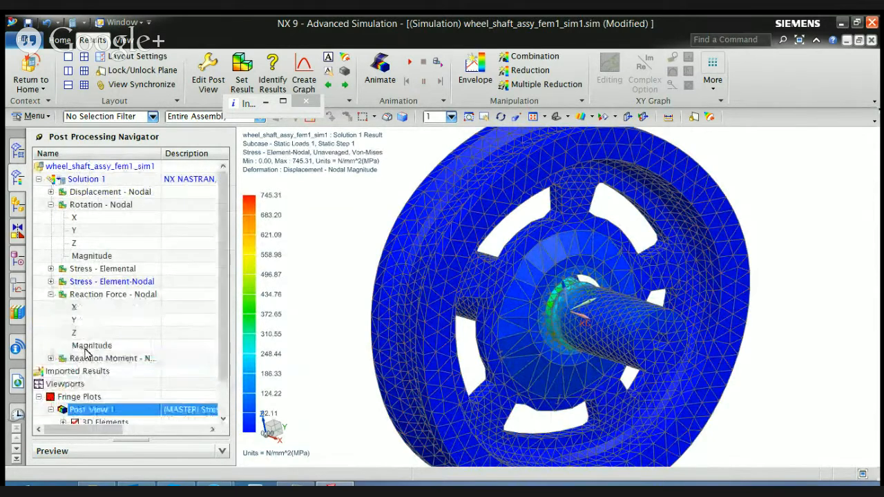
{"action": "left_click", "coordinate": [52, 358]}
{"action": "scroll", "coordinate": [60, 368], "scroll_direction": "down", "scroll_amount": 2}
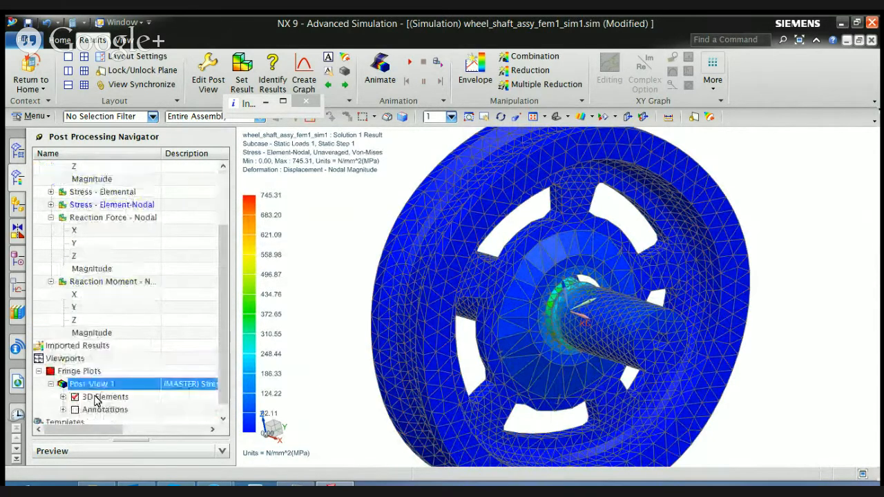
{"action": "double_click", "coordinate": [90, 335]}
{"action": "double_click", "coordinate": [84, 268]}
{"action": "mouse_move", "coordinate": [454, 321]}
{"action": "middle_mouse_down"}
{"action": "mouse_move", "coordinate": [395, 305]}
{"action": "mouse_move", "coordinate": [405, 313]}
{"action": "mouse_move", "coordinate": [499, 292]}
{"action": "mouse_move", "coordinate": [442, 306]}
{"action": "mouse_move", "coordinate": [458, 306]}
{"action": "middle_mouse_up"}
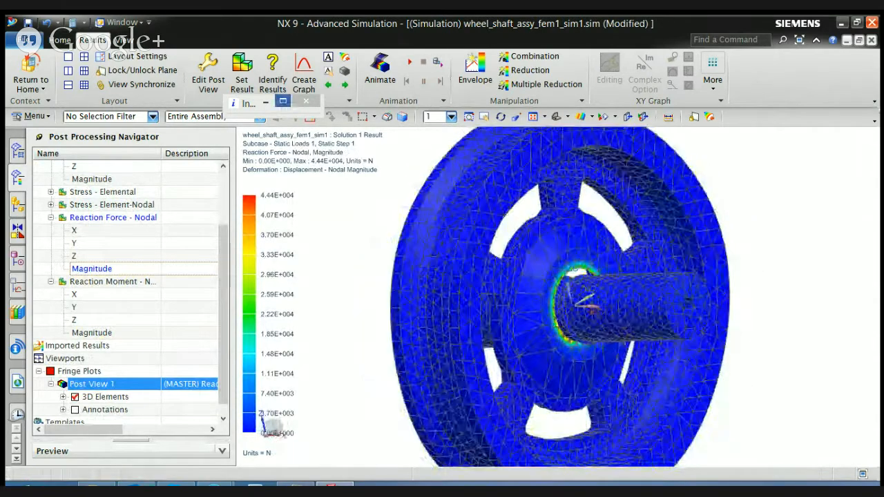
Play the animation of the nodal reaction force result and stop it
{"action": "left_click", "coordinate": [282, 102]}
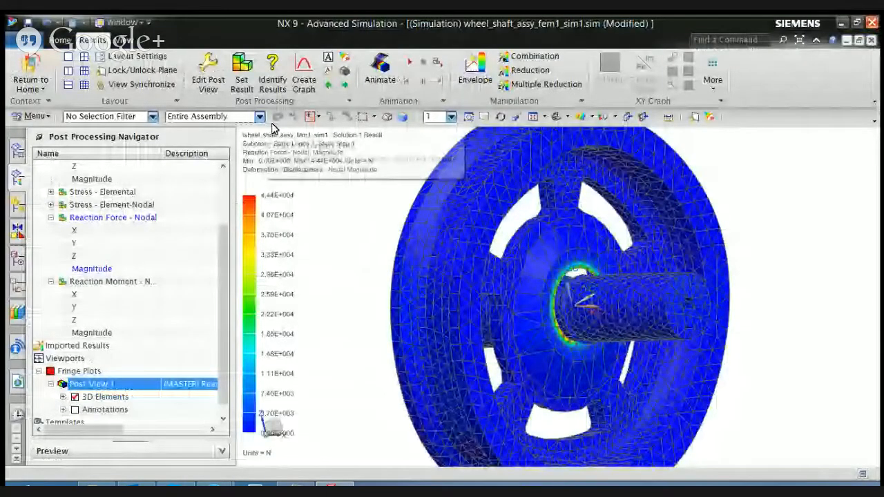
{"action": "left_click", "coordinate": [380, 69]}
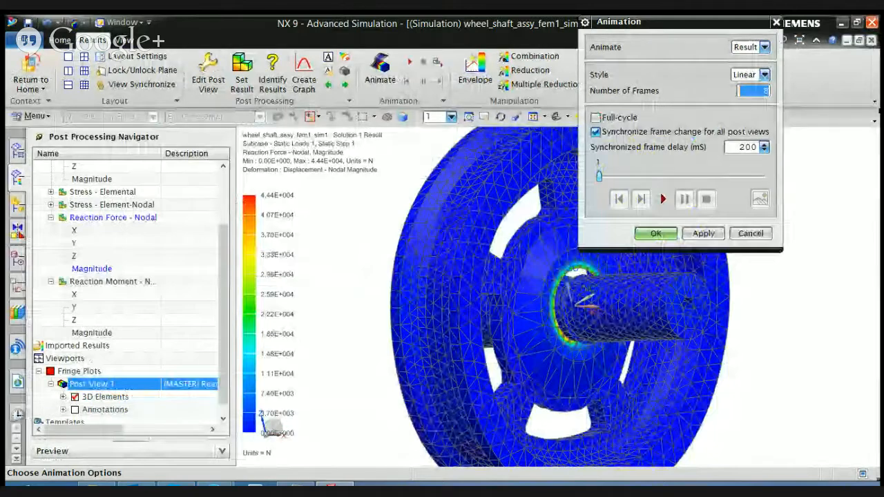
{"action": "left_click", "coordinate": [663, 199]}
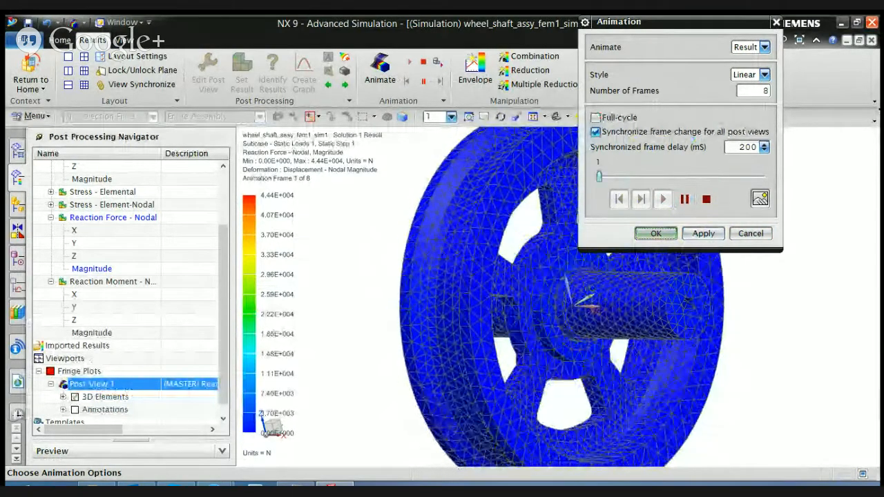
{"action": "left_click", "coordinate": [662, 235]}
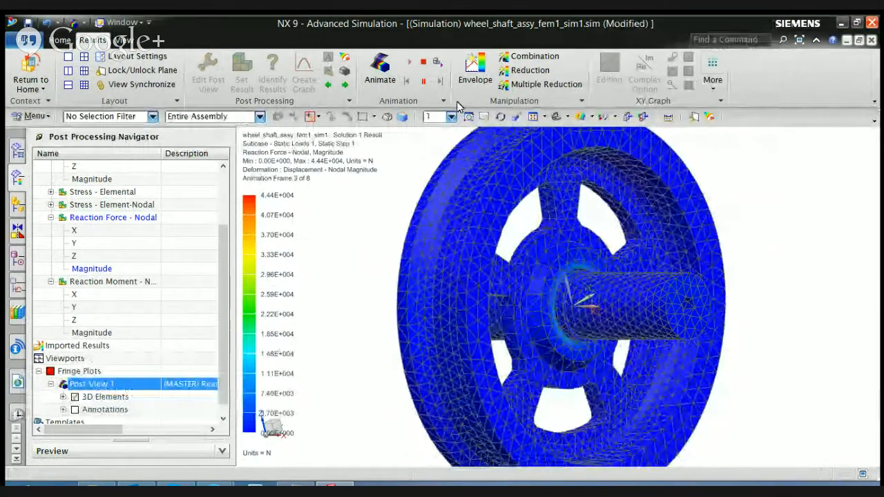
{"action": "left_click", "coordinate": [424, 62]}
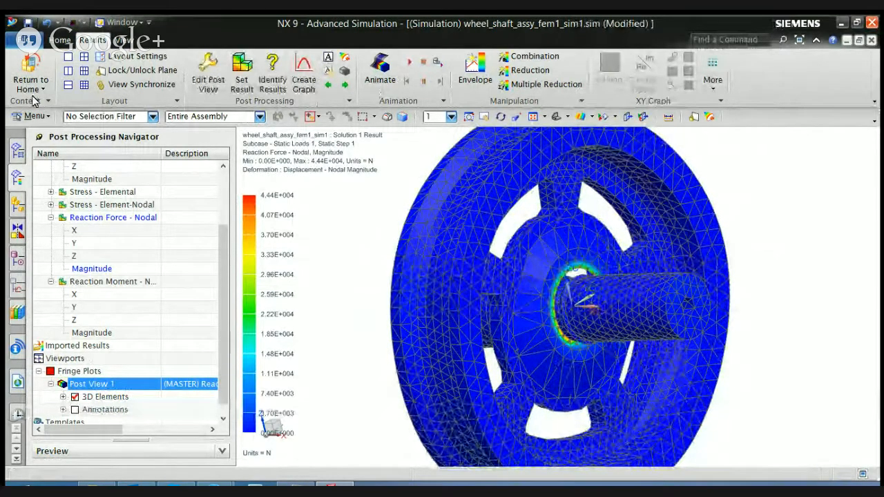
Edit Post View 1 to set its nodal displacement deformation scale to 1 % Model
{"action": "right_click", "coordinate": [110, 388]}
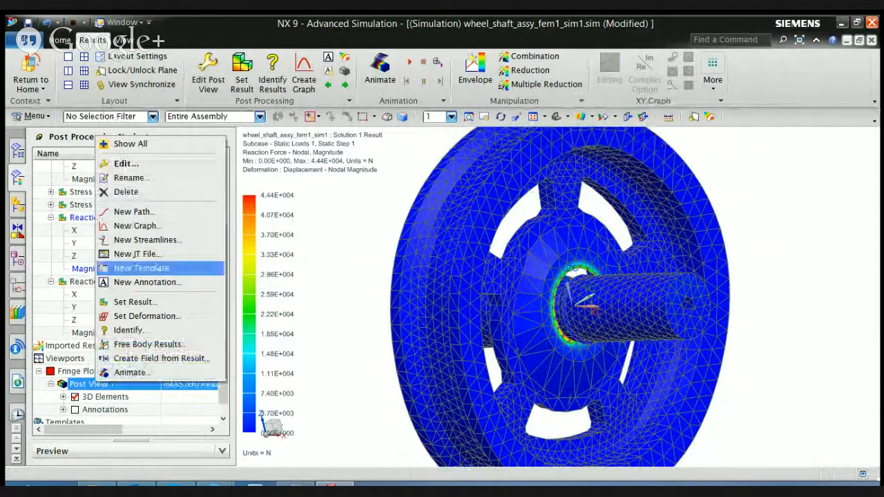
{"action": "left_click", "coordinate": [123, 164]}
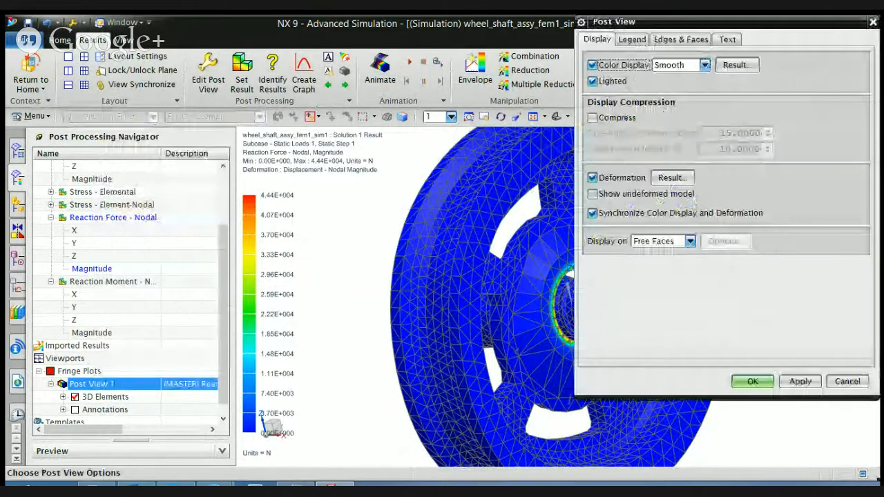
{"action": "left_click", "coordinate": [737, 65]}
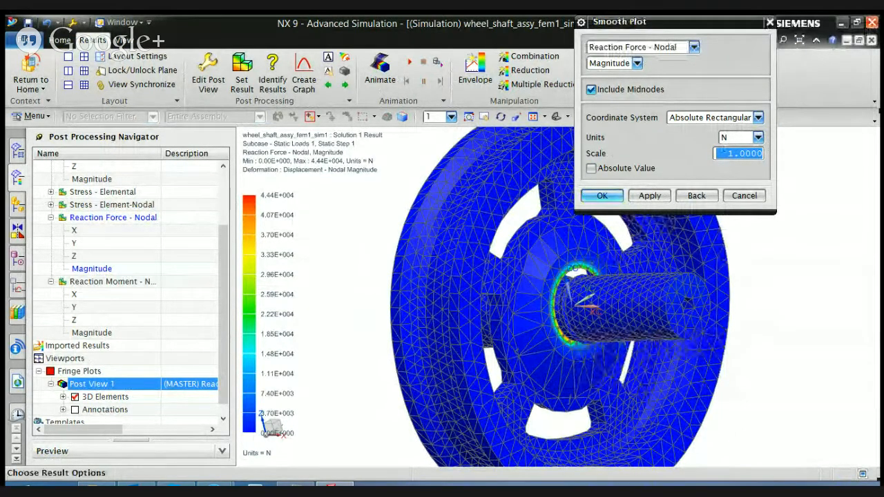
{"action": "left_click", "coordinate": [602, 195]}
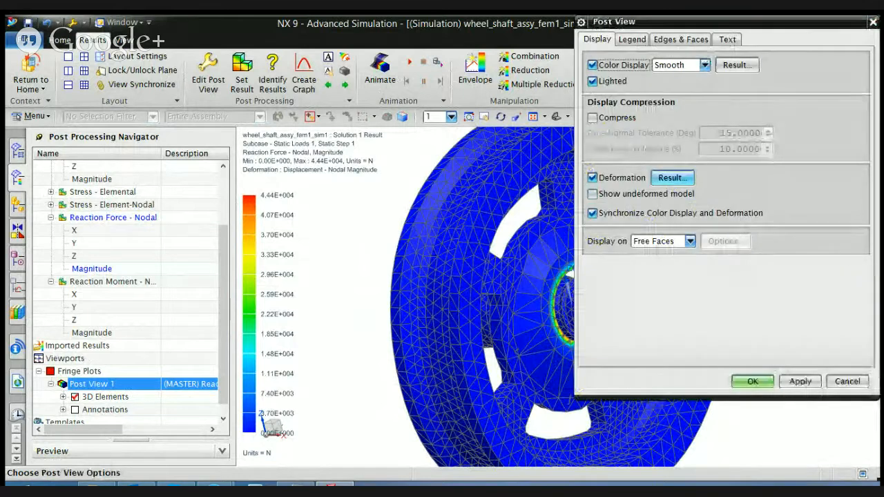
{"action": "left_click", "coordinate": [671, 178]}
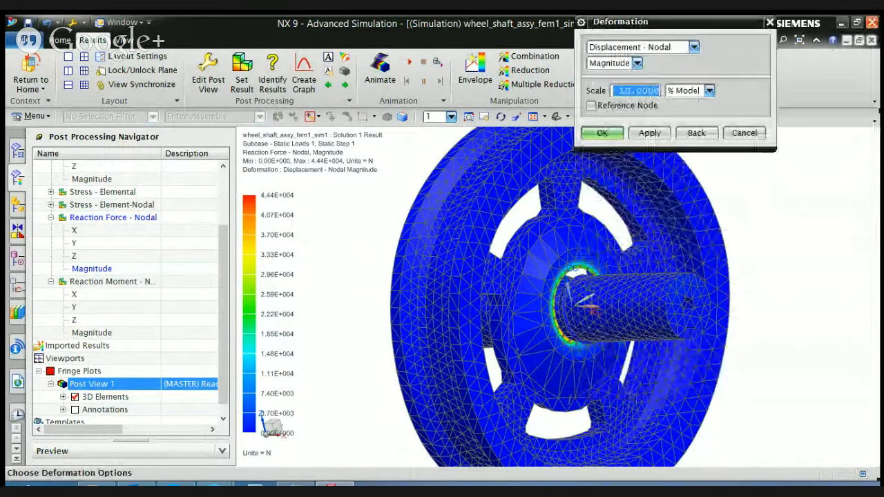
{"action": "type", "text": "1"}
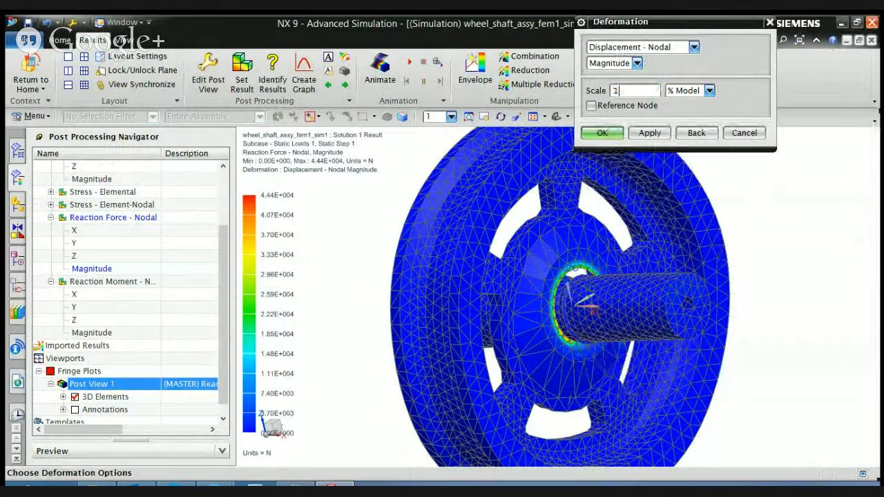
{"action": "key", "text": "Return"}
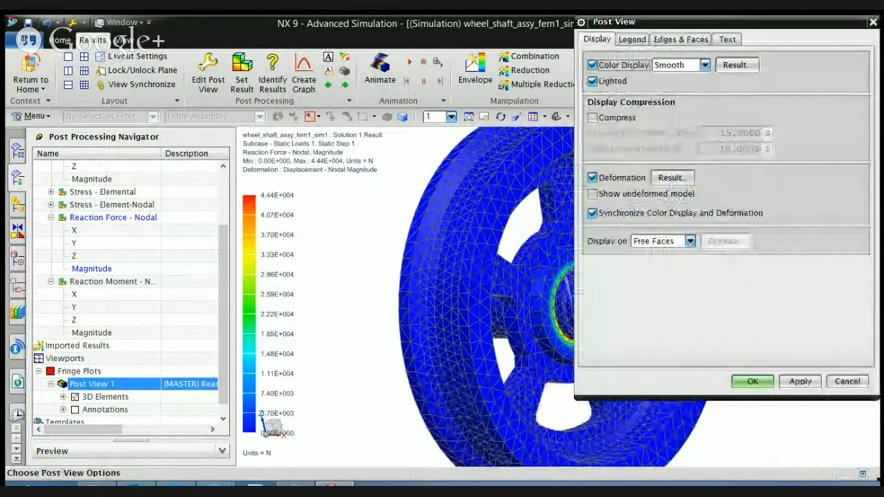
{"action": "key", "text": "Return"}
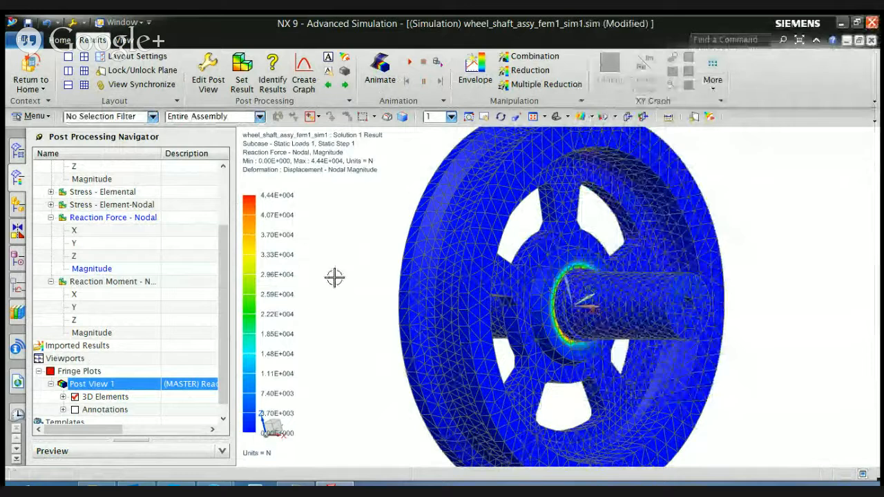
Reopen the deformation settings of Post View 1, re-enter a scale of 1 % Model for the nodal displacement magnitude and accept the edit
{"action": "right_click", "coordinate": [91, 384]}
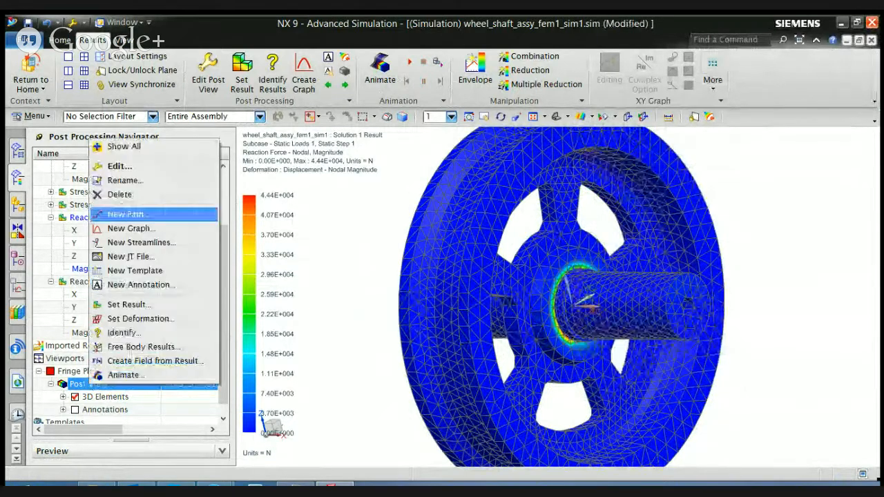
{"action": "left_click", "coordinate": [115, 166]}
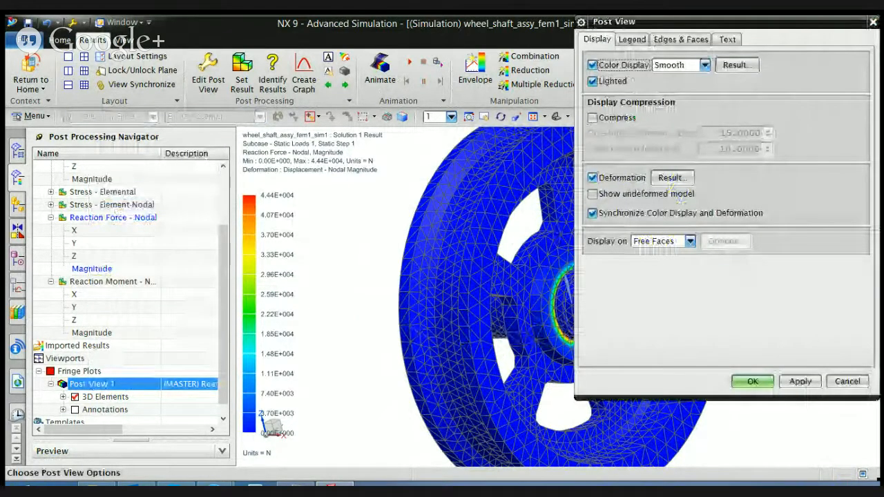
{"action": "left_click", "coordinate": [660, 181]}
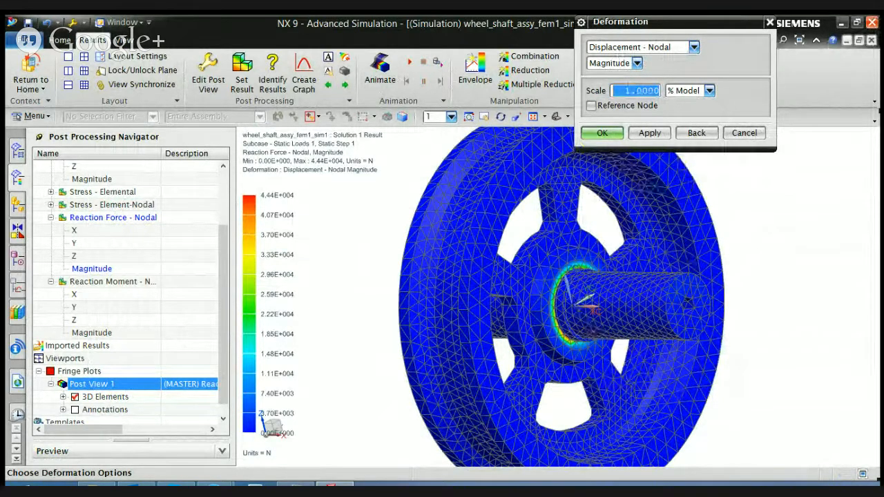
{"action": "type", "text": "1"}
{"action": "key", "text": "Return"}
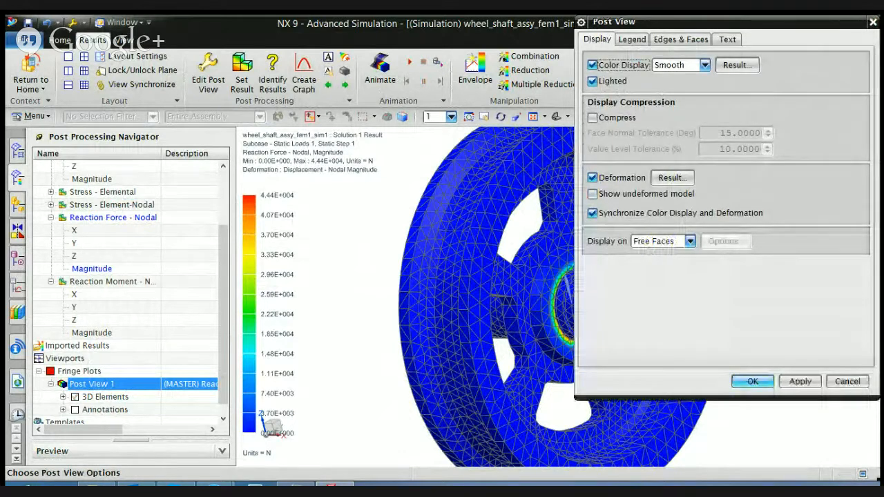
{"action": "left_click", "coordinate": [751, 381]}
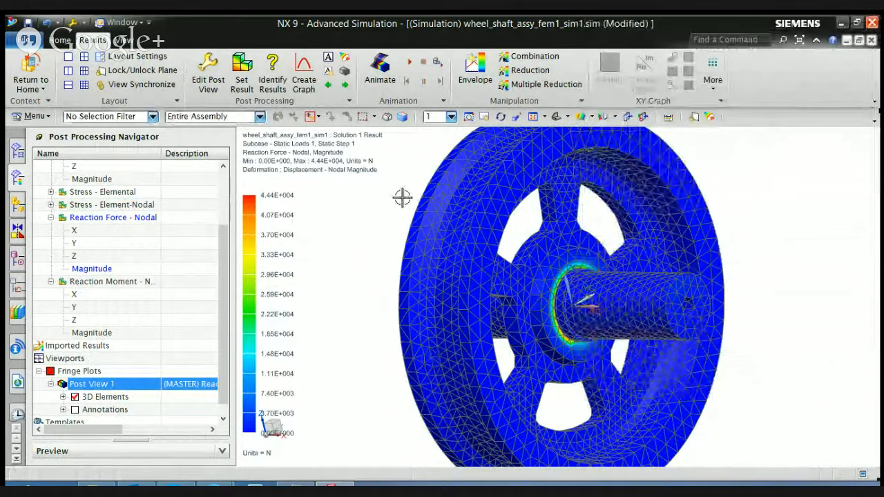
Animate the nodal reaction force magnitude, examine the contact ring between hub and shaft up close during playback, and stop the animation
{"action": "left_click", "coordinate": [409, 61]}
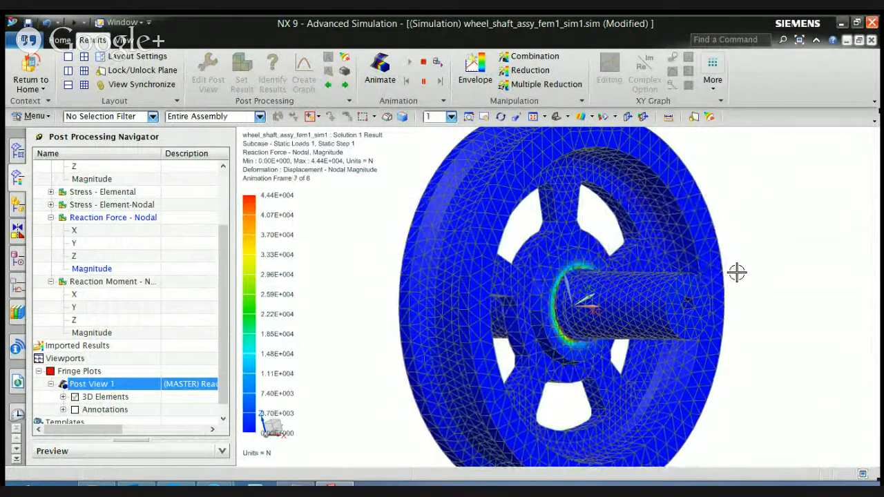
{"action": "mouse_move", "coordinate": [607, 285]}
{"action": "middle_mouse_down"}
{"action": "mouse_move", "coordinate": [642, 286]}
{"action": "mouse_move", "coordinate": [573, 302]}
{"action": "mouse_move", "coordinate": [594, 295]}
{"action": "mouse_move", "coordinate": [601, 323]}
{"action": "mouse_move", "coordinate": [619, 319]}
{"action": "mouse_move", "coordinate": [592, 283]}
{"action": "middle_mouse_up"}
{"action": "scroll", "coordinate": [592, 290], "scroll_direction": "up", "scroll_amount": 2}
{"action": "scroll", "coordinate": [593, 290], "scroll_direction": "up", "scroll_amount": 2}
{"action": "scroll", "coordinate": [518, 260], "scroll_direction": "up", "scroll_amount": 5}
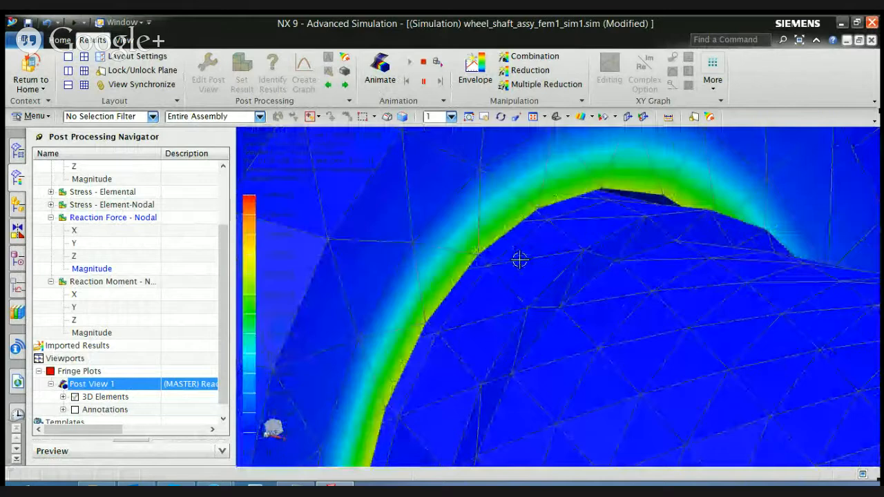
{"action": "scroll", "coordinate": [520, 259], "scroll_direction": "down", "scroll_amount": 5}
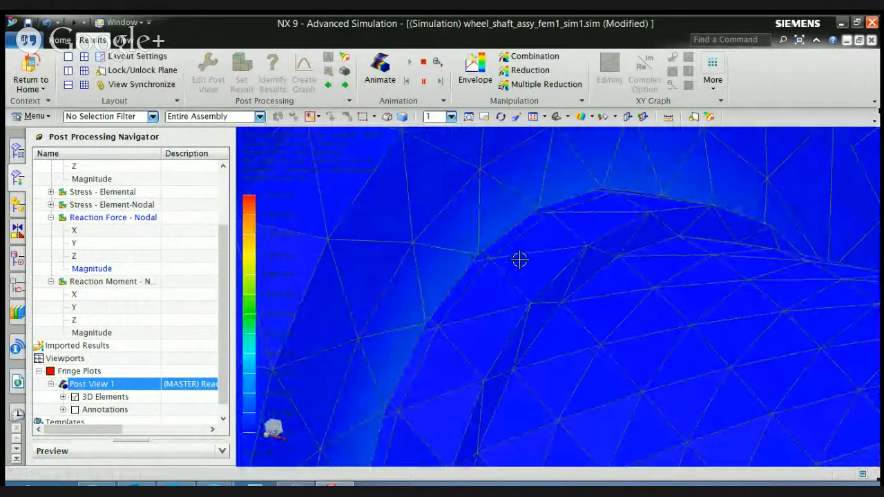
{"action": "scroll", "coordinate": [520, 259], "scroll_direction": "down", "scroll_amount": 6}
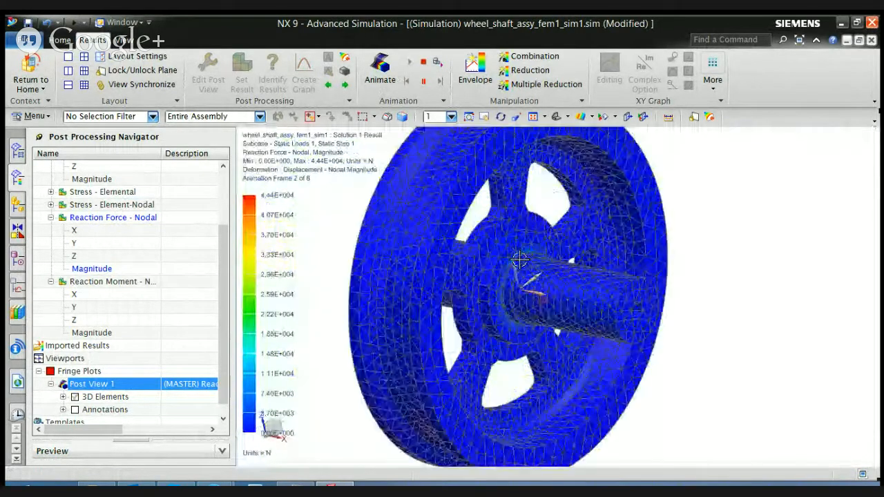
{"action": "middle_click_drag", "start_coordinate": [519, 259], "coordinate": [513, 256]}
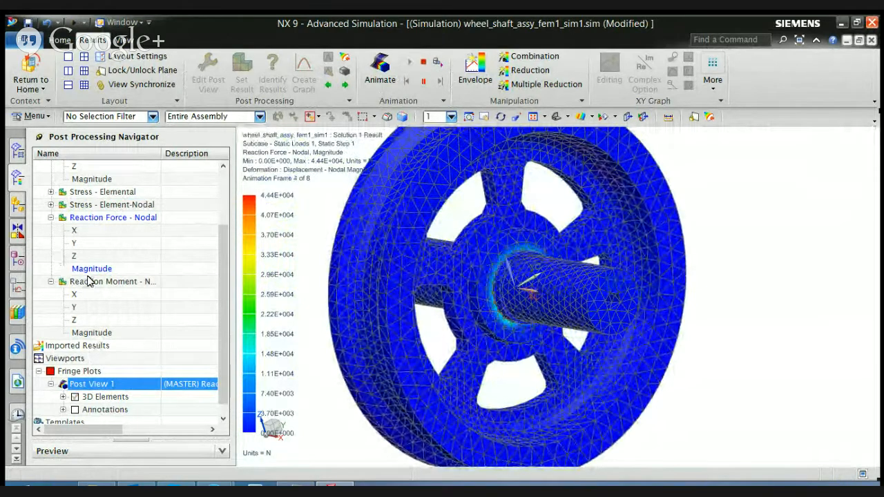
{"action": "scroll", "coordinate": [99, 319], "scroll_direction": "up", "scroll_amount": 2}
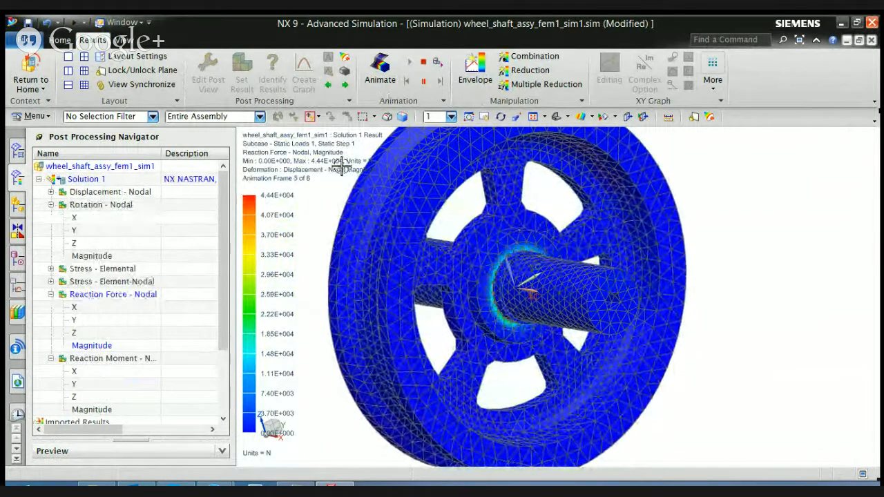
{"action": "left_click", "coordinate": [424, 65]}
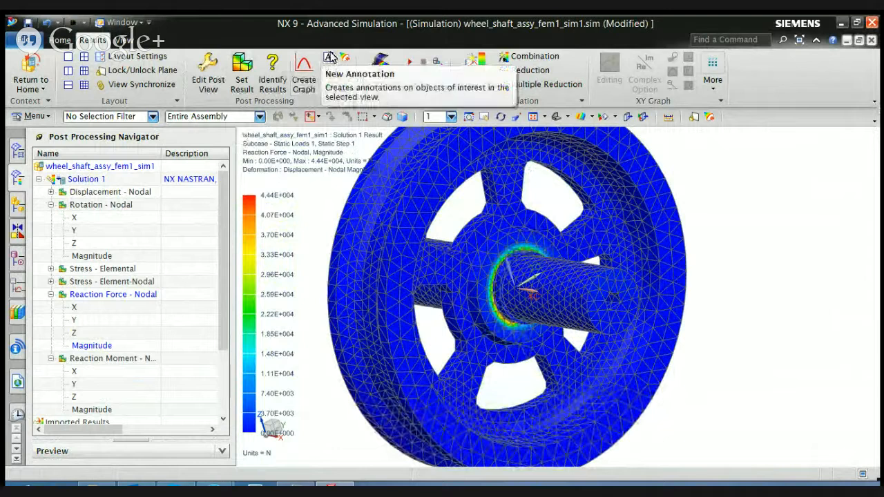
View the On Path graph options for the nodal reaction force result, cancel without creating a graph, and switch to another open window
{"action": "left_click", "coordinate": [304, 72]}
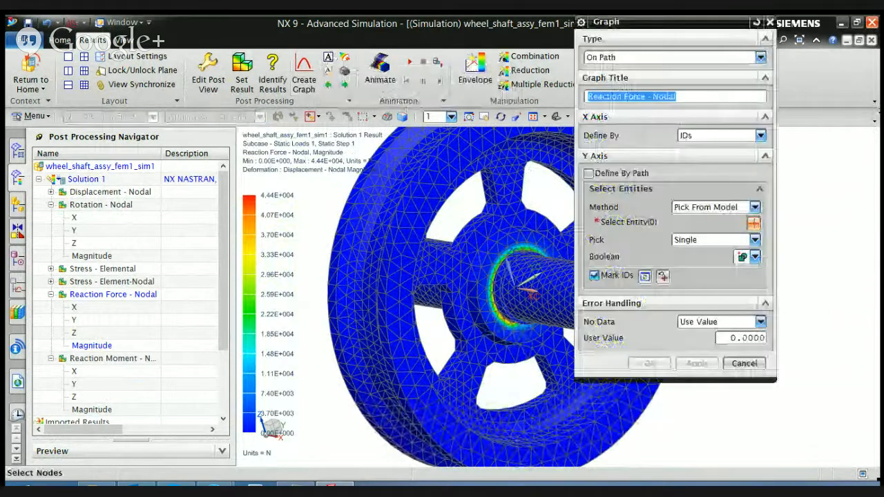
{"action": "left_click", "coordinate": [742, 364]}
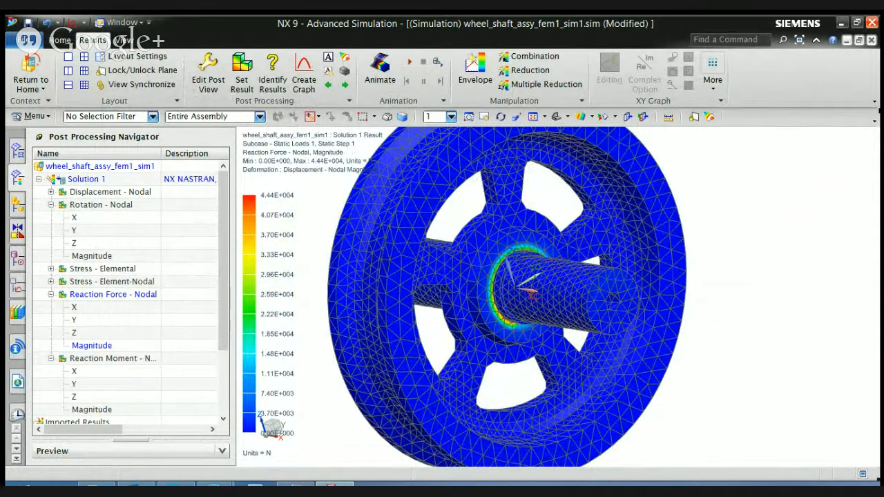
{"action": "left_click", "coordinate": [215, 485]}
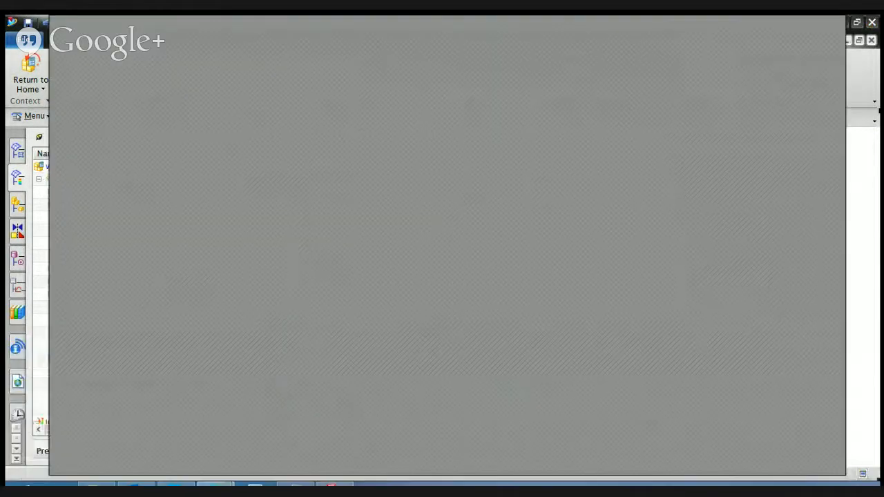